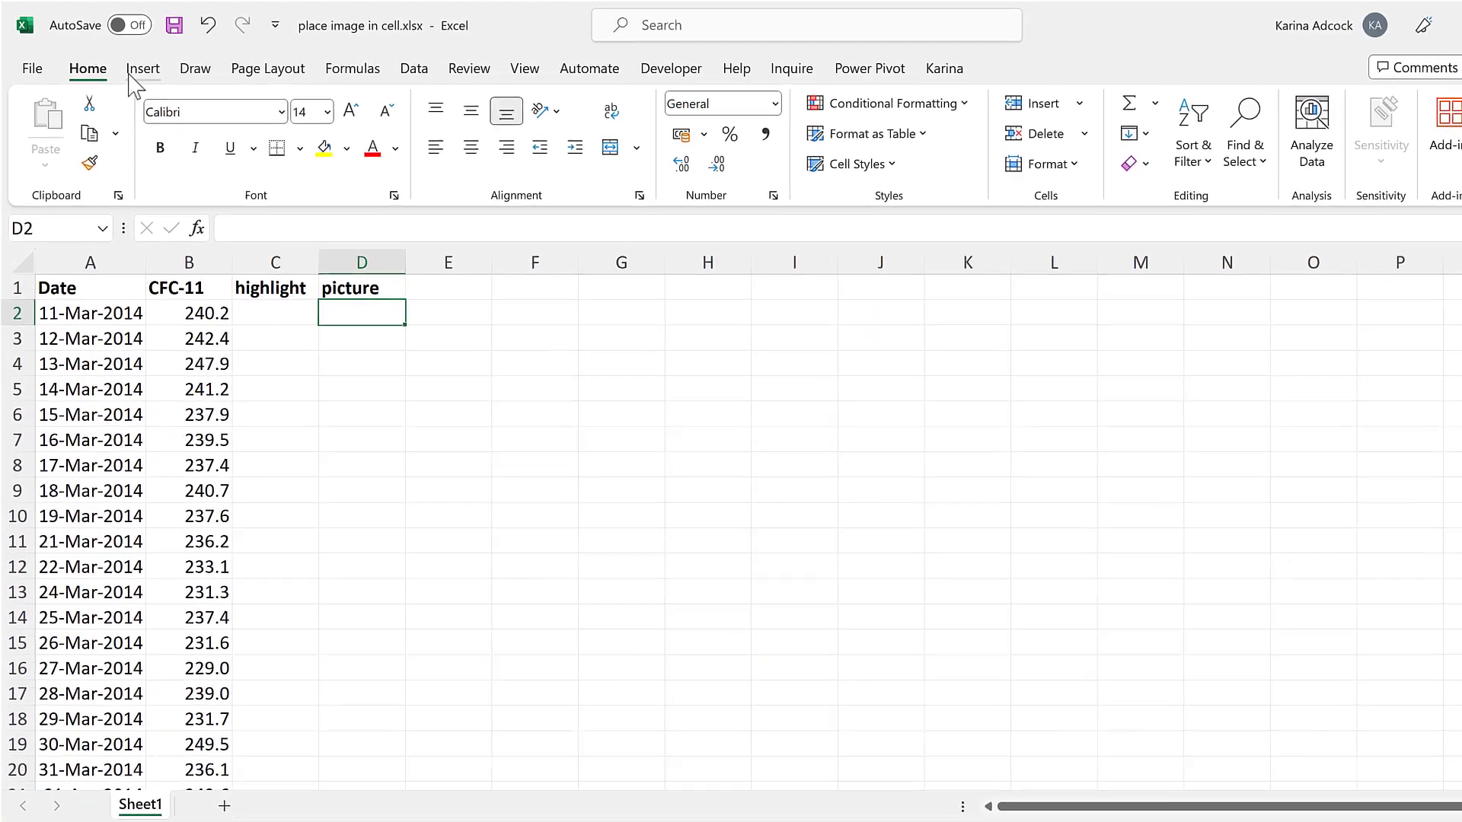
# - Show the Place in Cell picture source choices under Insert > Illustrations > Pictures
pyautogui.click(137, 65)
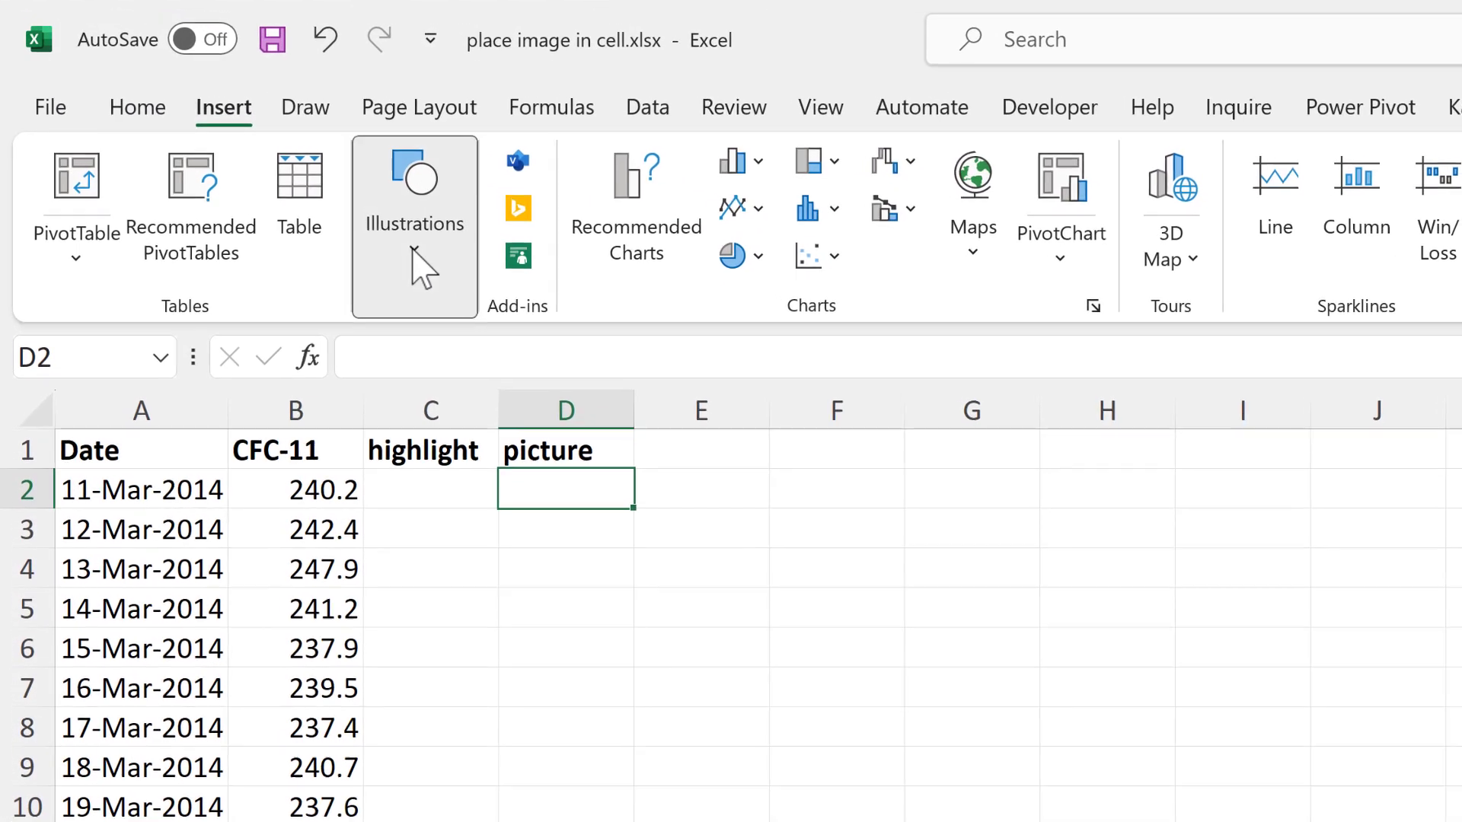
pyautogui.click(392, 237)
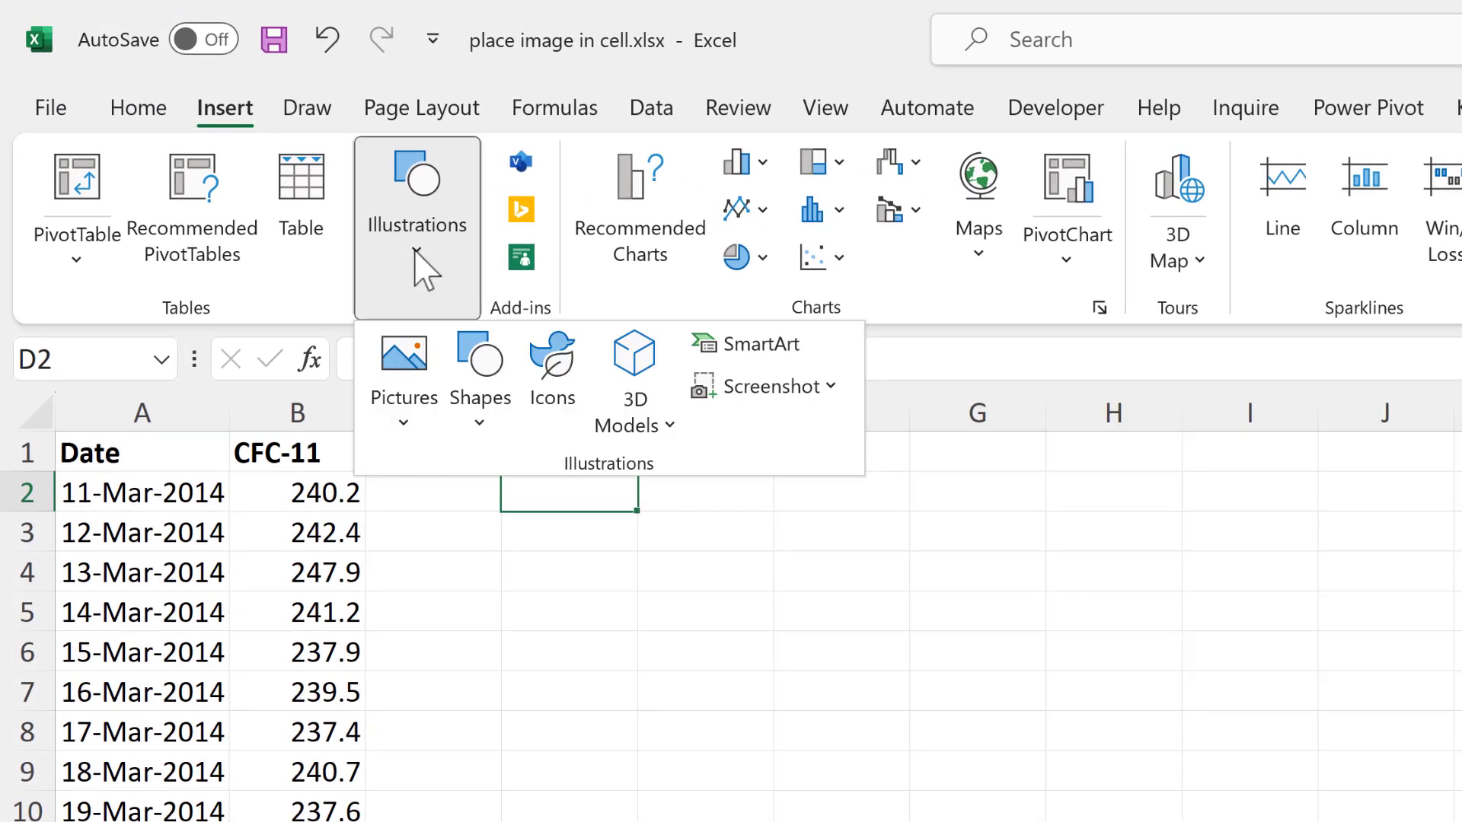
pyautogui.click(400, 426)
pyautogui.moveTo(479, 494)
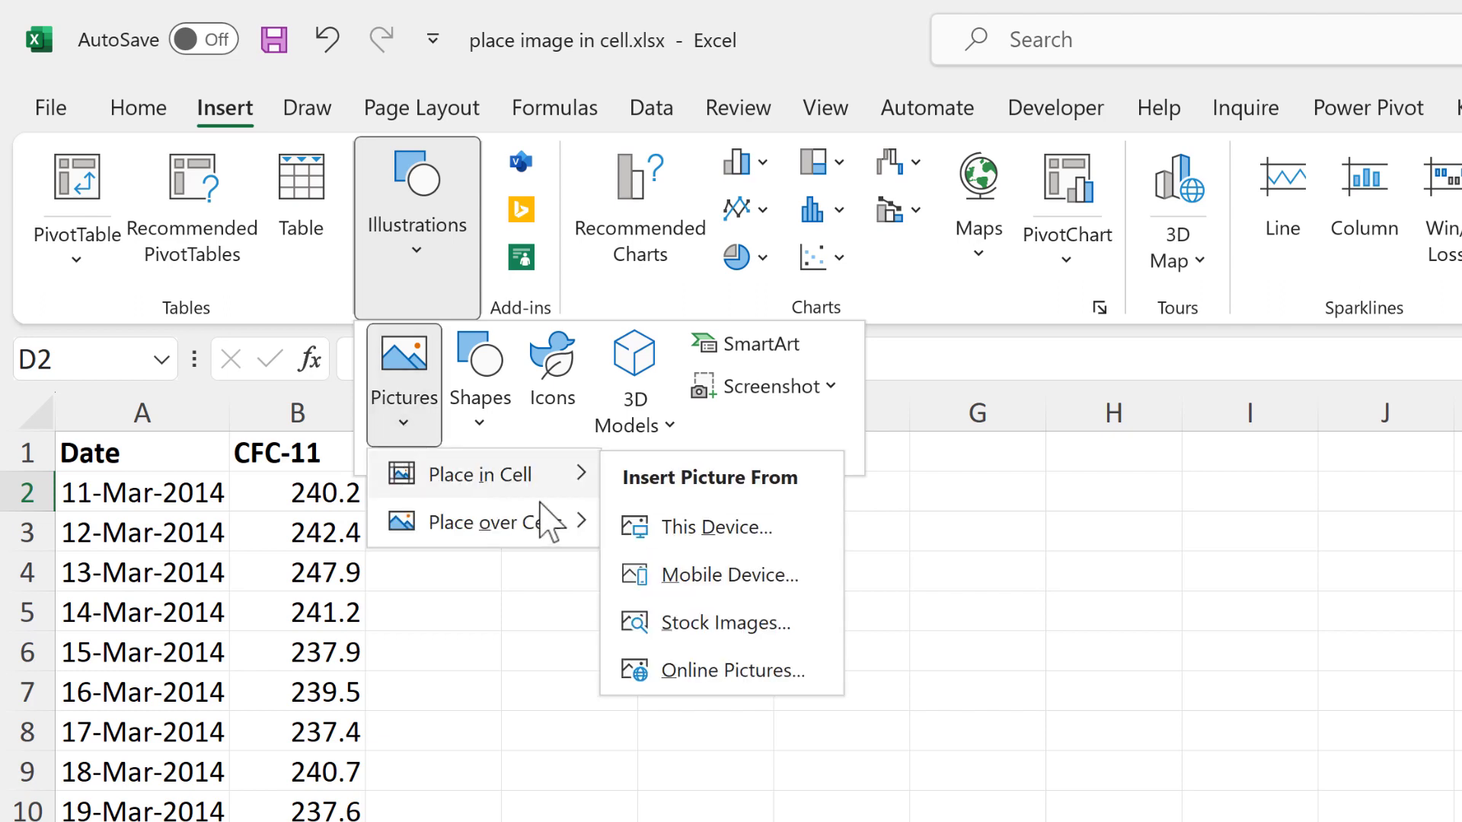
# - Insert all 23 weather map PNGs from the images folder into the picture column cells
pyautogui.click(772, 527)
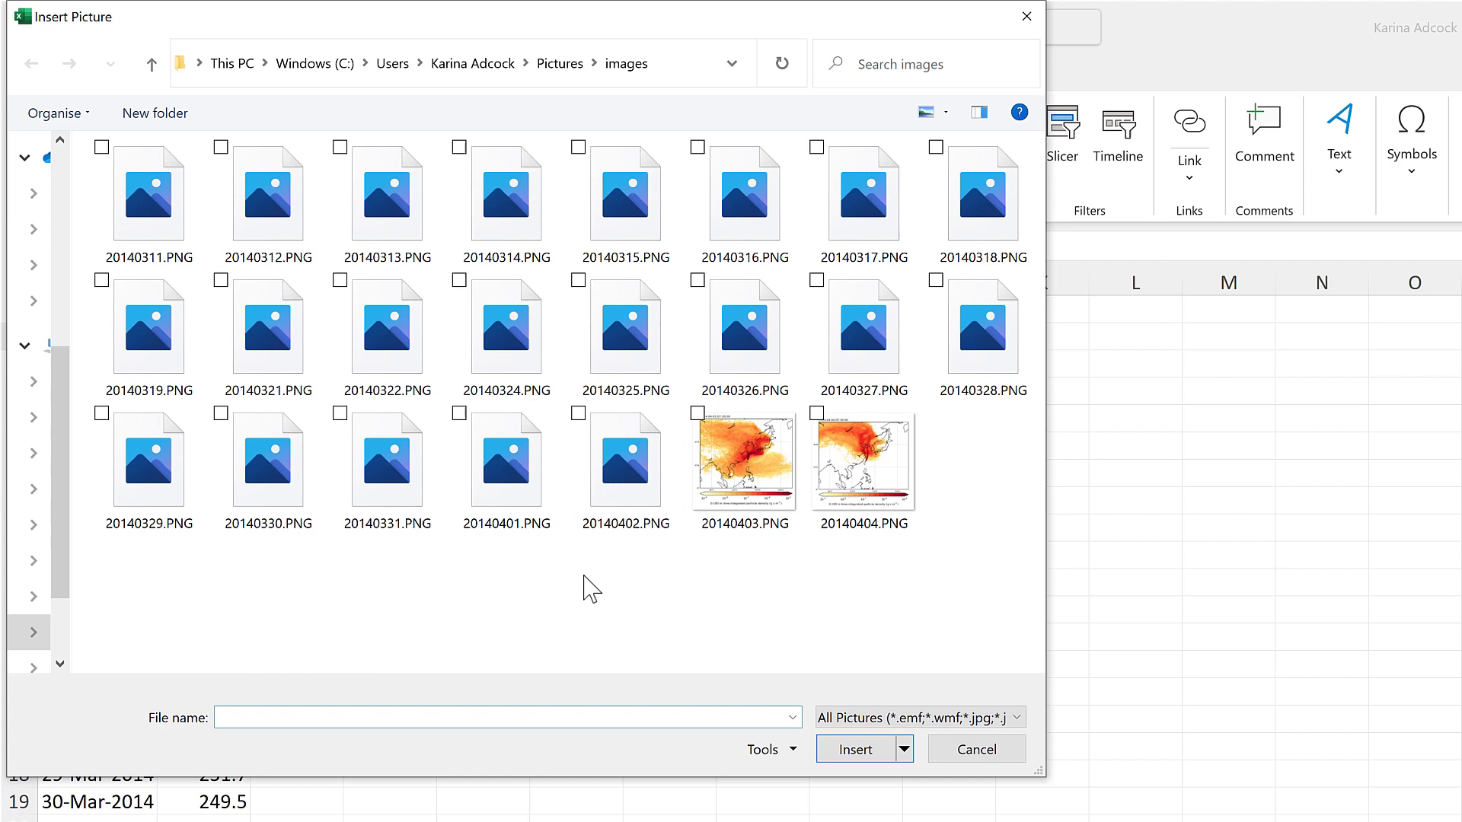
pyautogui.hotkey('ctrl', 'a')
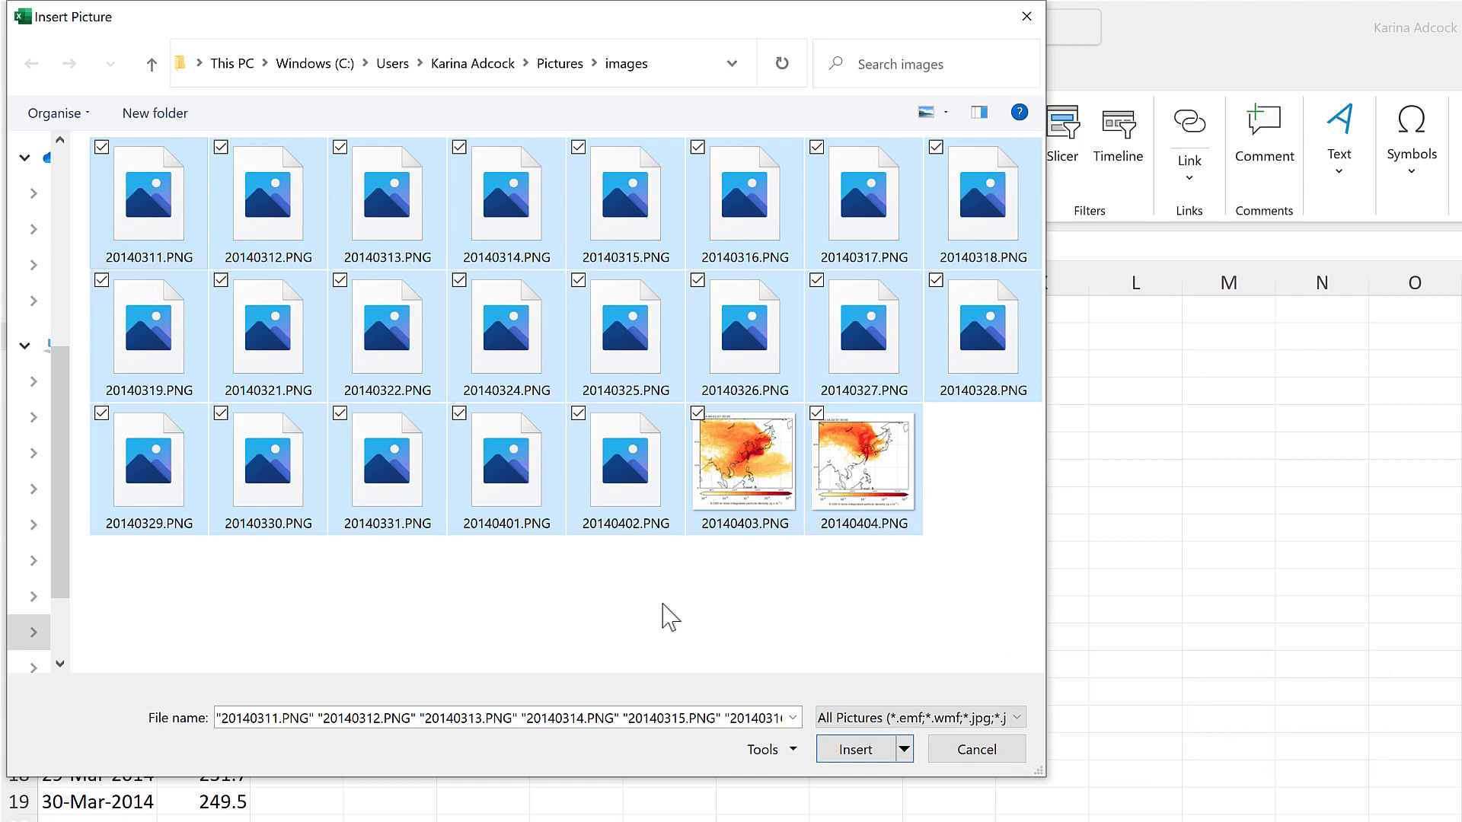
pyautogui.click(853, 757)
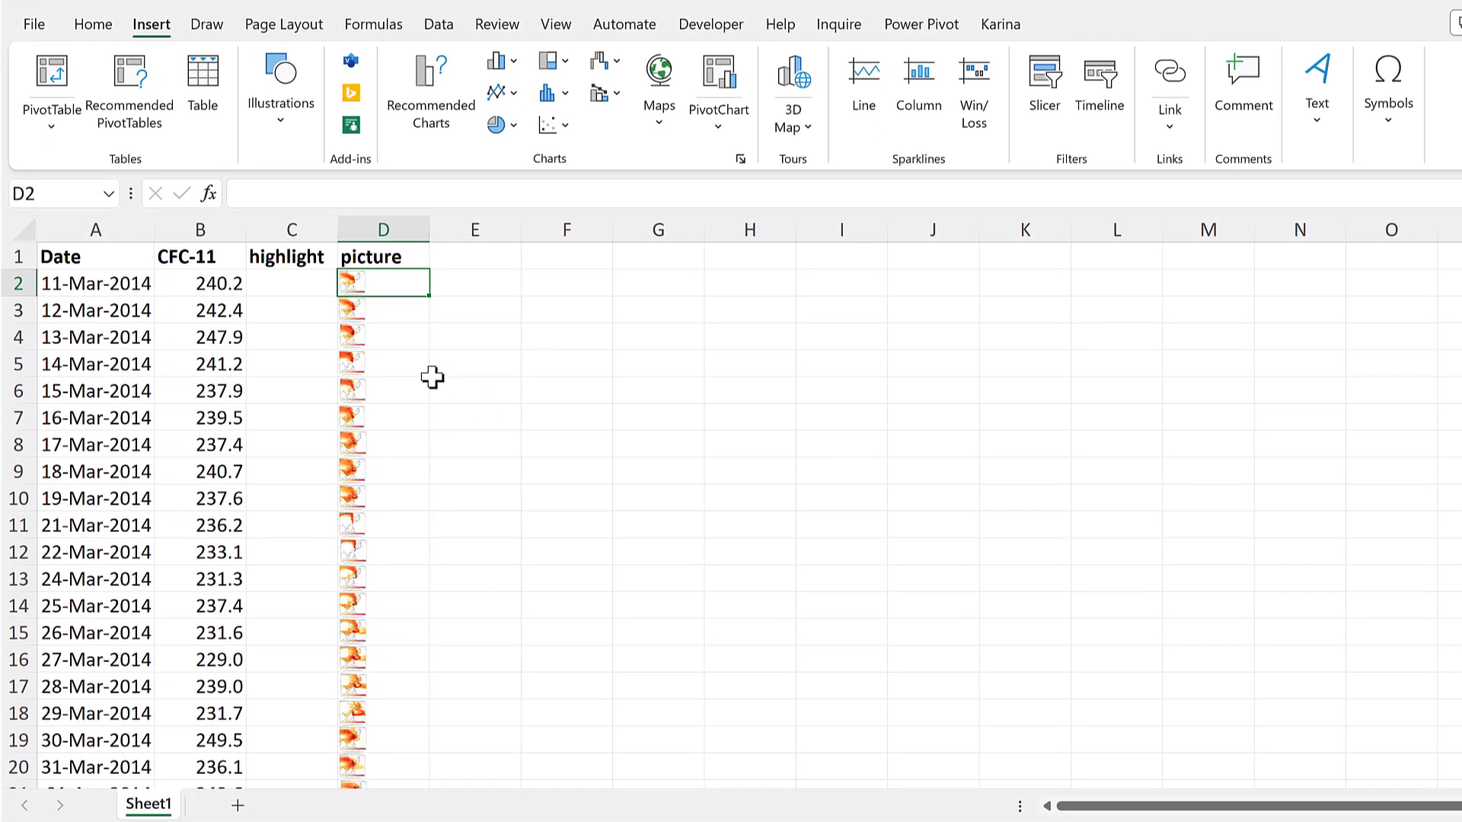
pyautogui.scroll(-4, 432, 378)
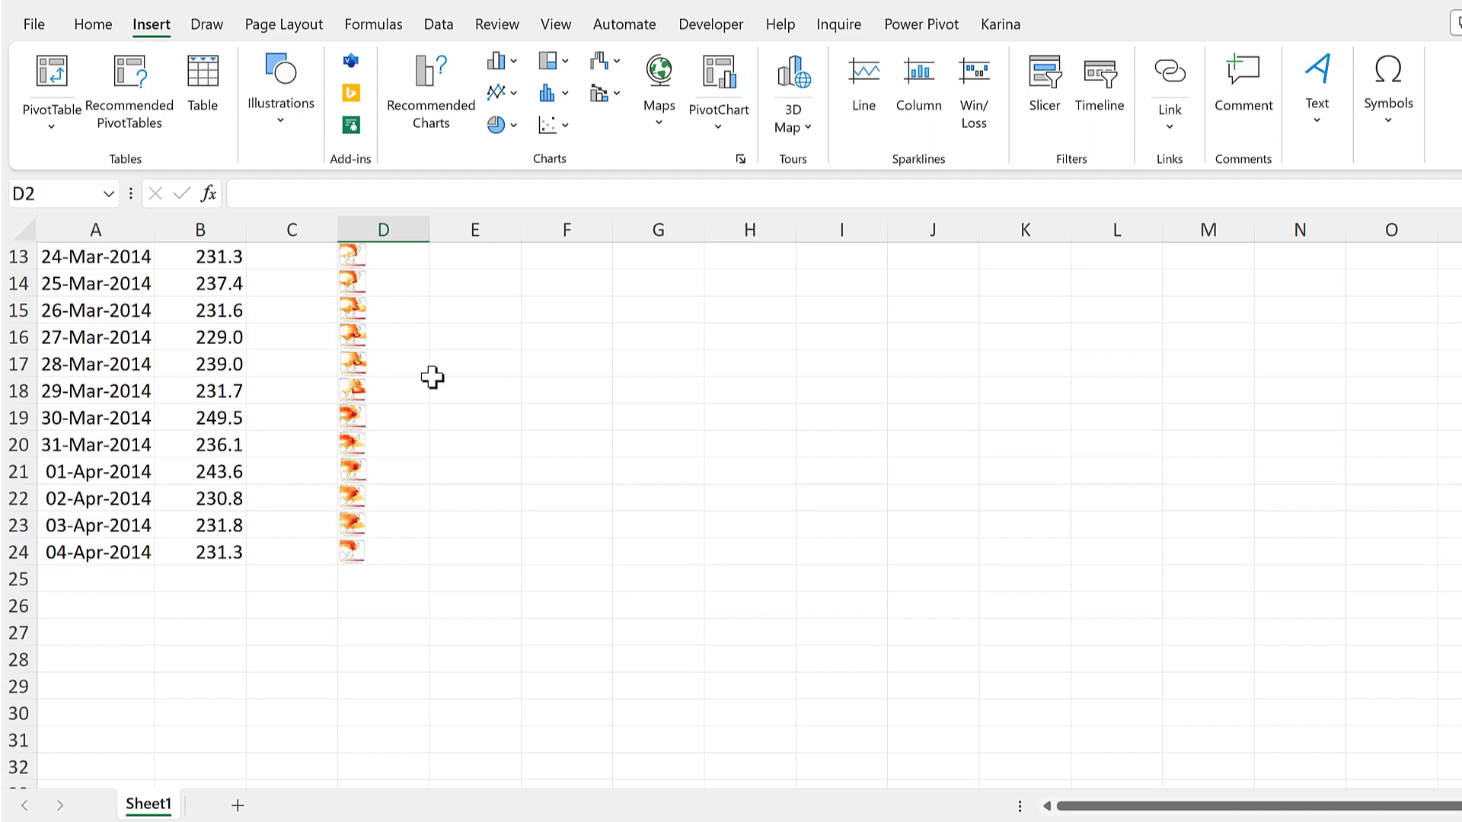
pyautogui.scroll(4, 432, 378)
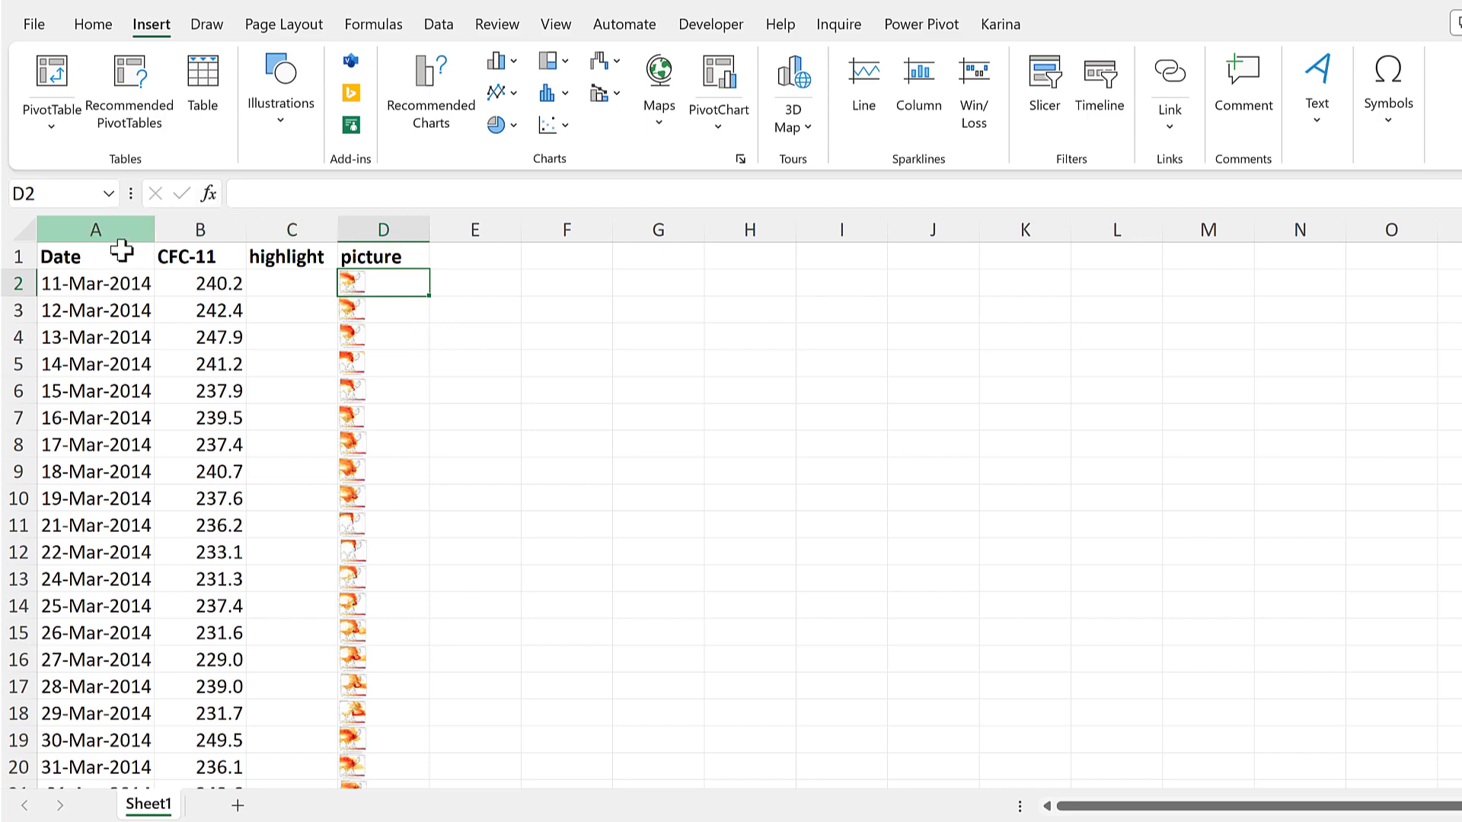
# - Insert a scatter chart of the Date and CFC-11 columns and move it beside the data
pyautogui.moveTo(120, 254); pyautogui.dragTo(173, 266)
pyautogui.hotkey('ctrl', 'shift', 'Down')
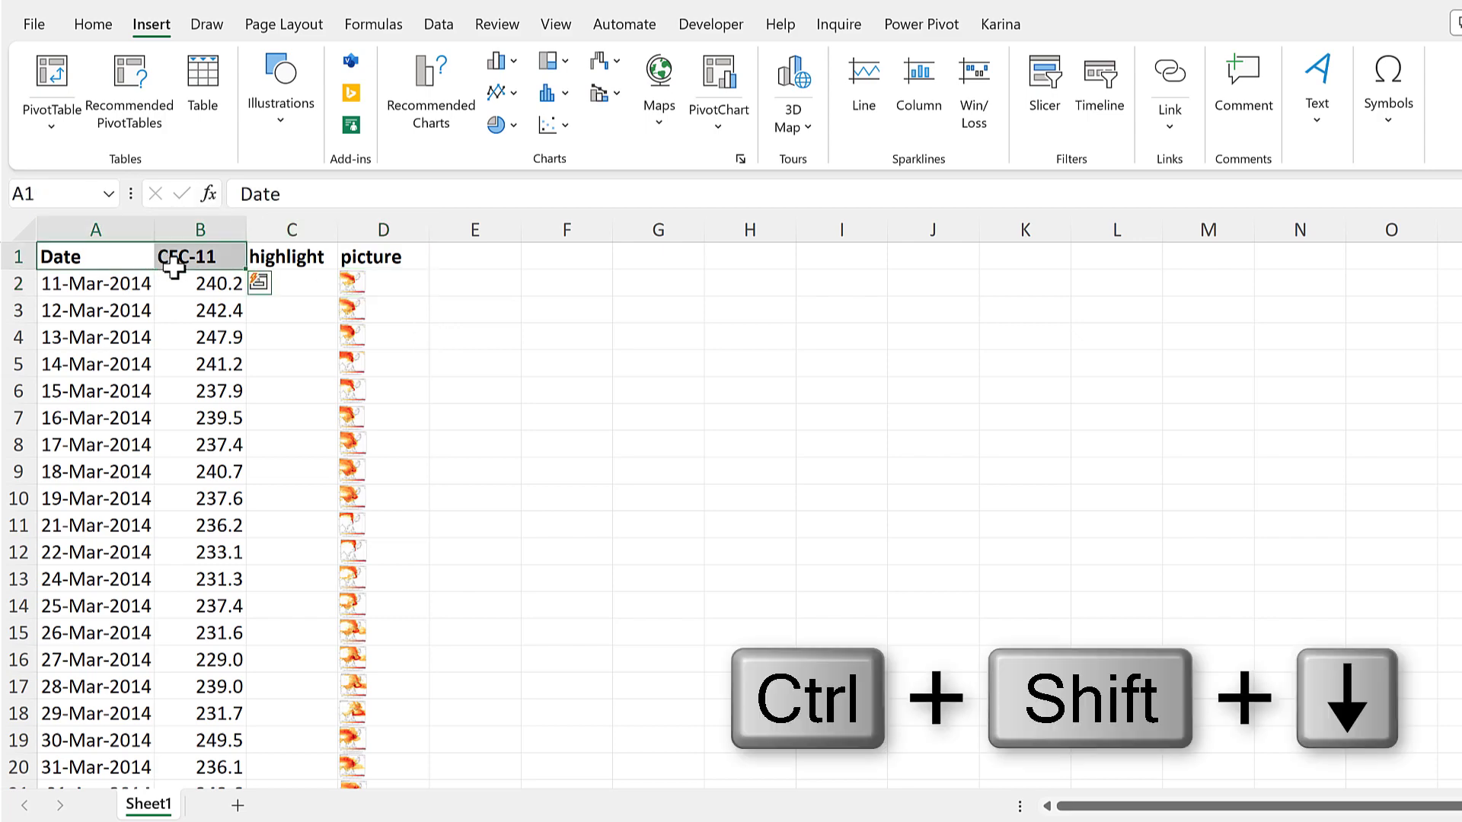
pyautogui.scroll(2, 509, 373)
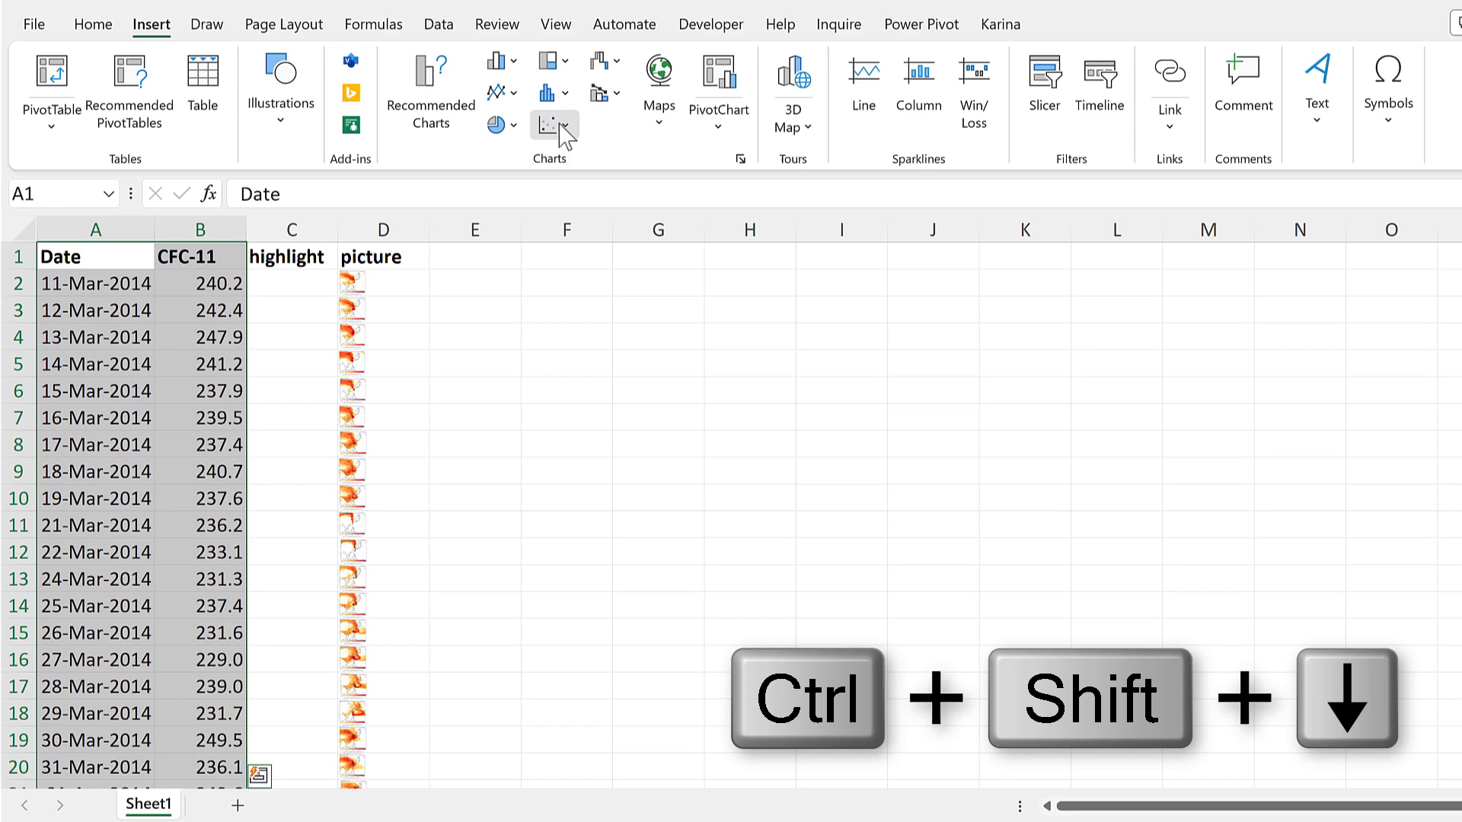
pyautogui.click(554, 124)
pyautogui.click(563, 202)
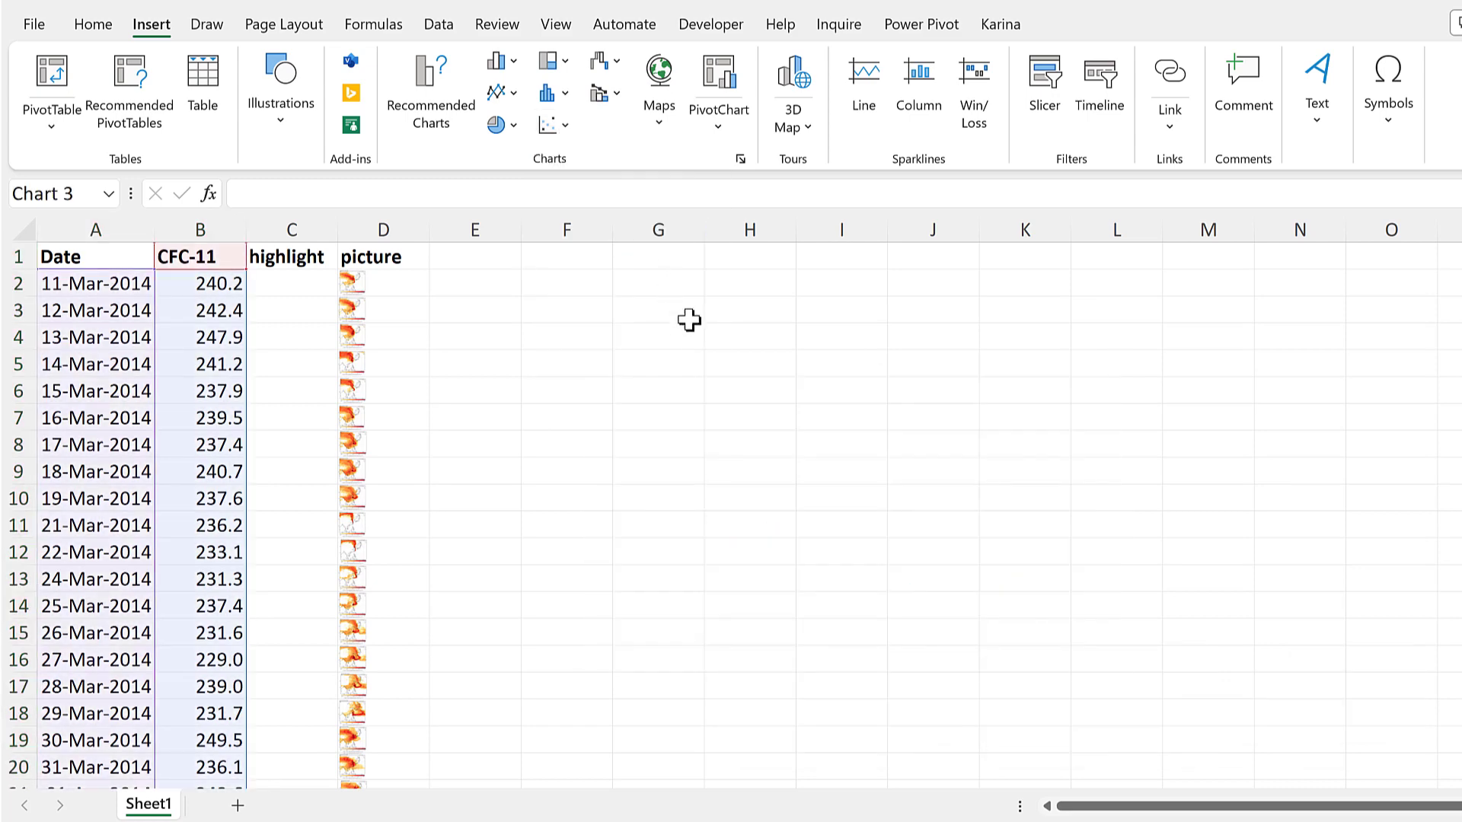
pyautogui.moveTo(673, 317); pyautogui.dragTo(659, 283)
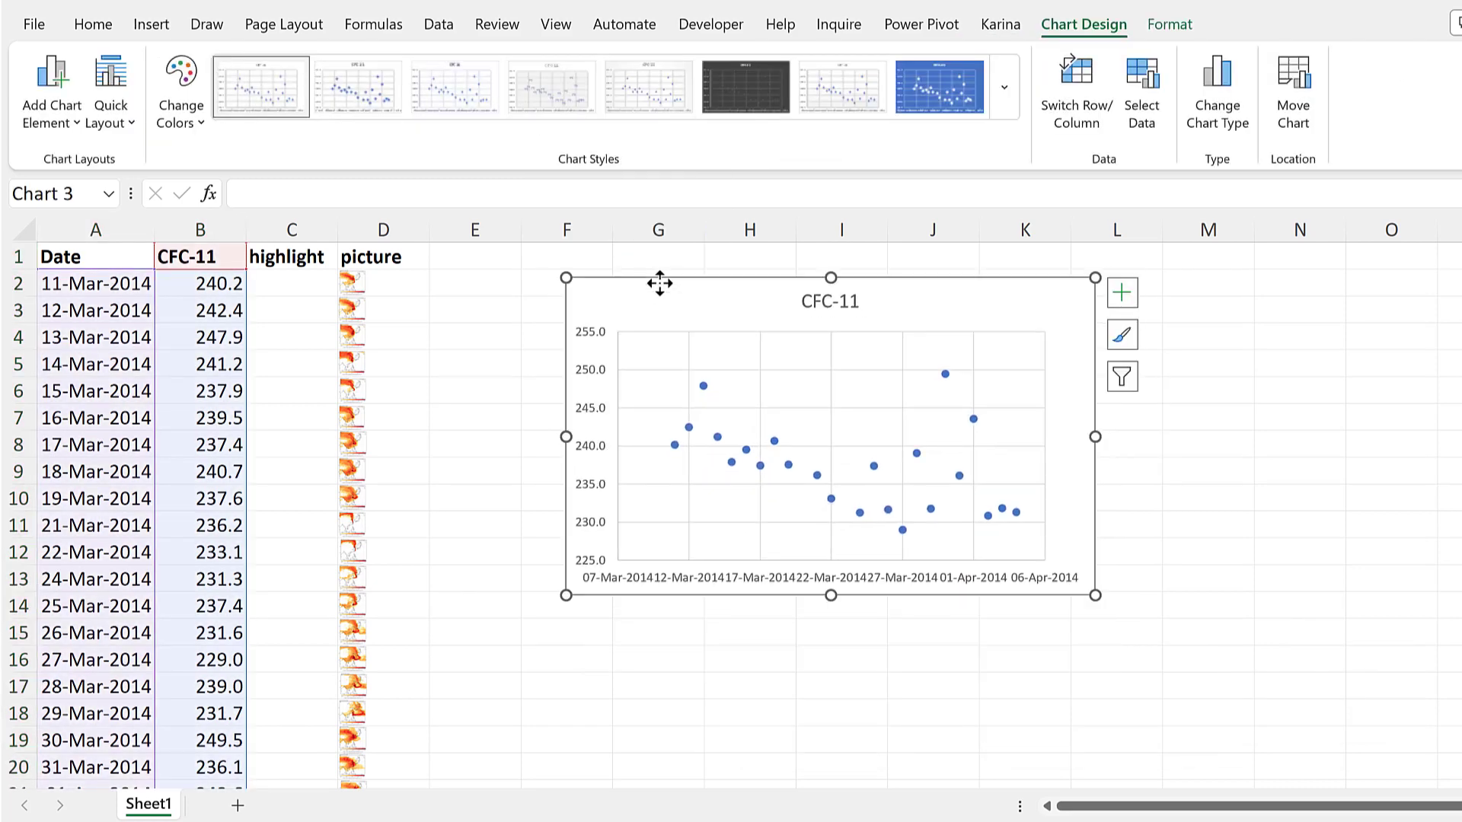
# - Apply the saved CFC-11 chart template to the chart and make the chart narrower
pyautogui.rightClick(659, 283)
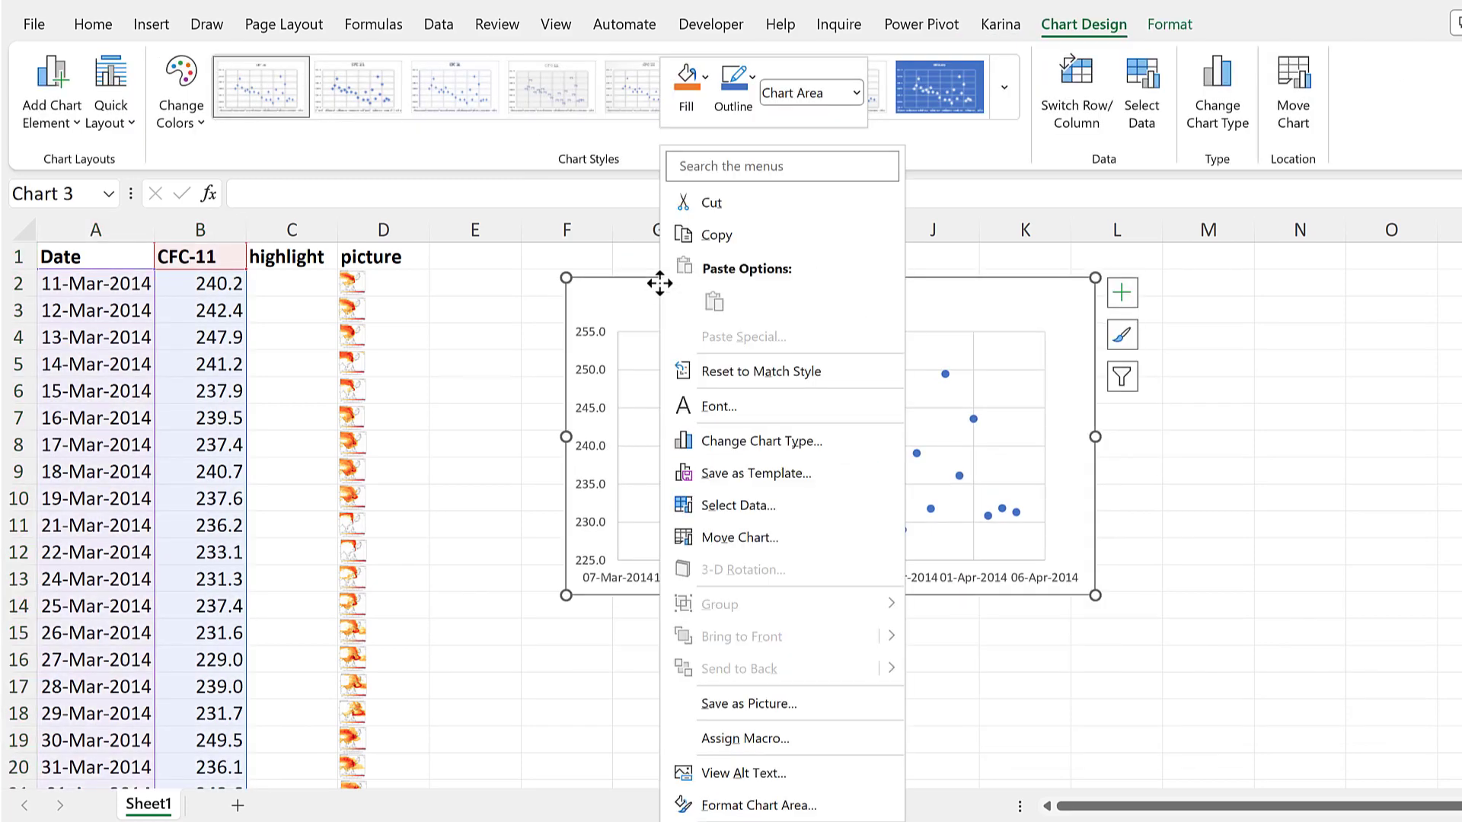
pyautogui.click(809, 443)
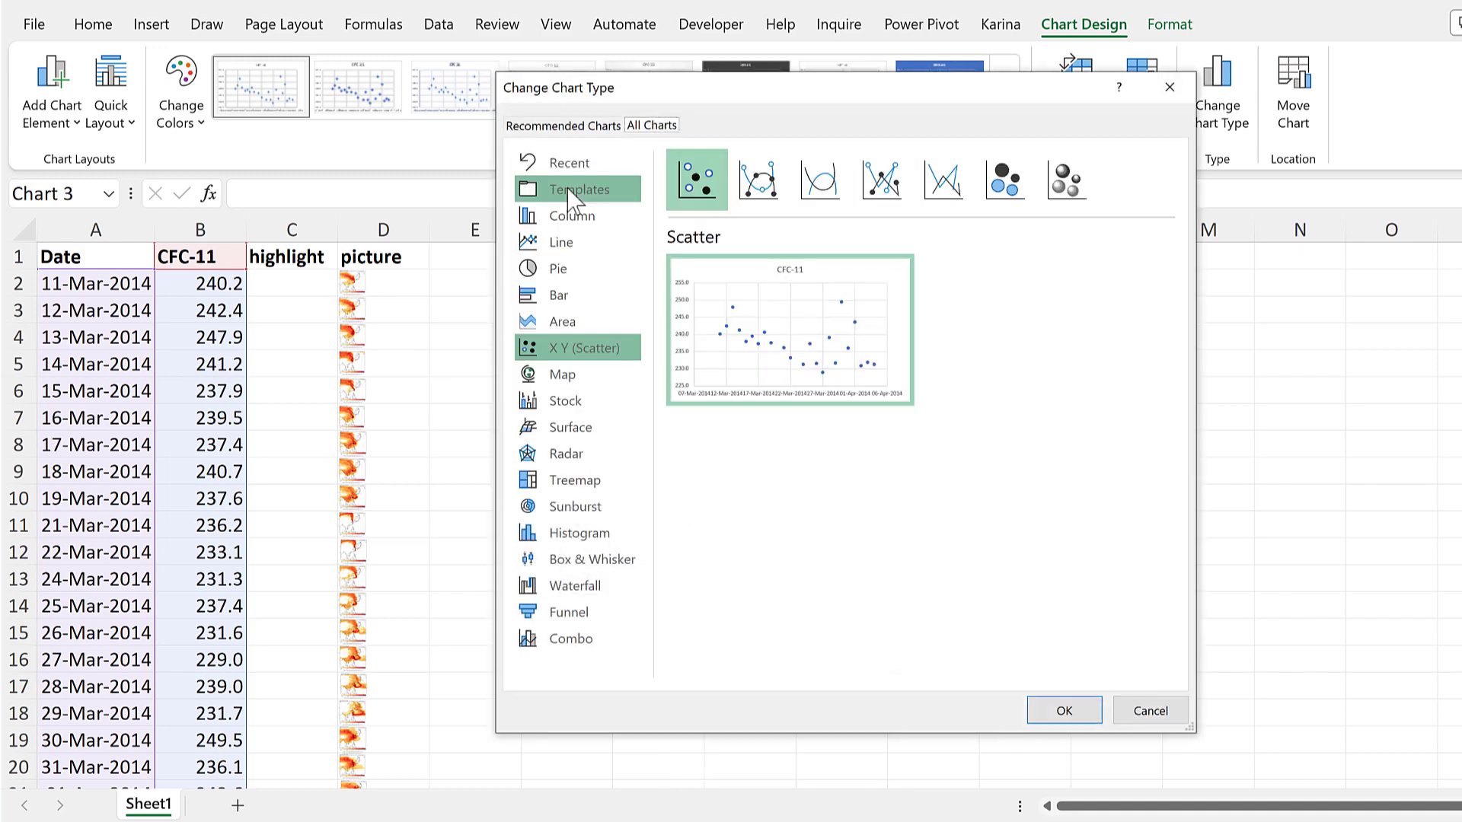
pyautogui.click(569, 195)
pyautogui.click(1016, 259)
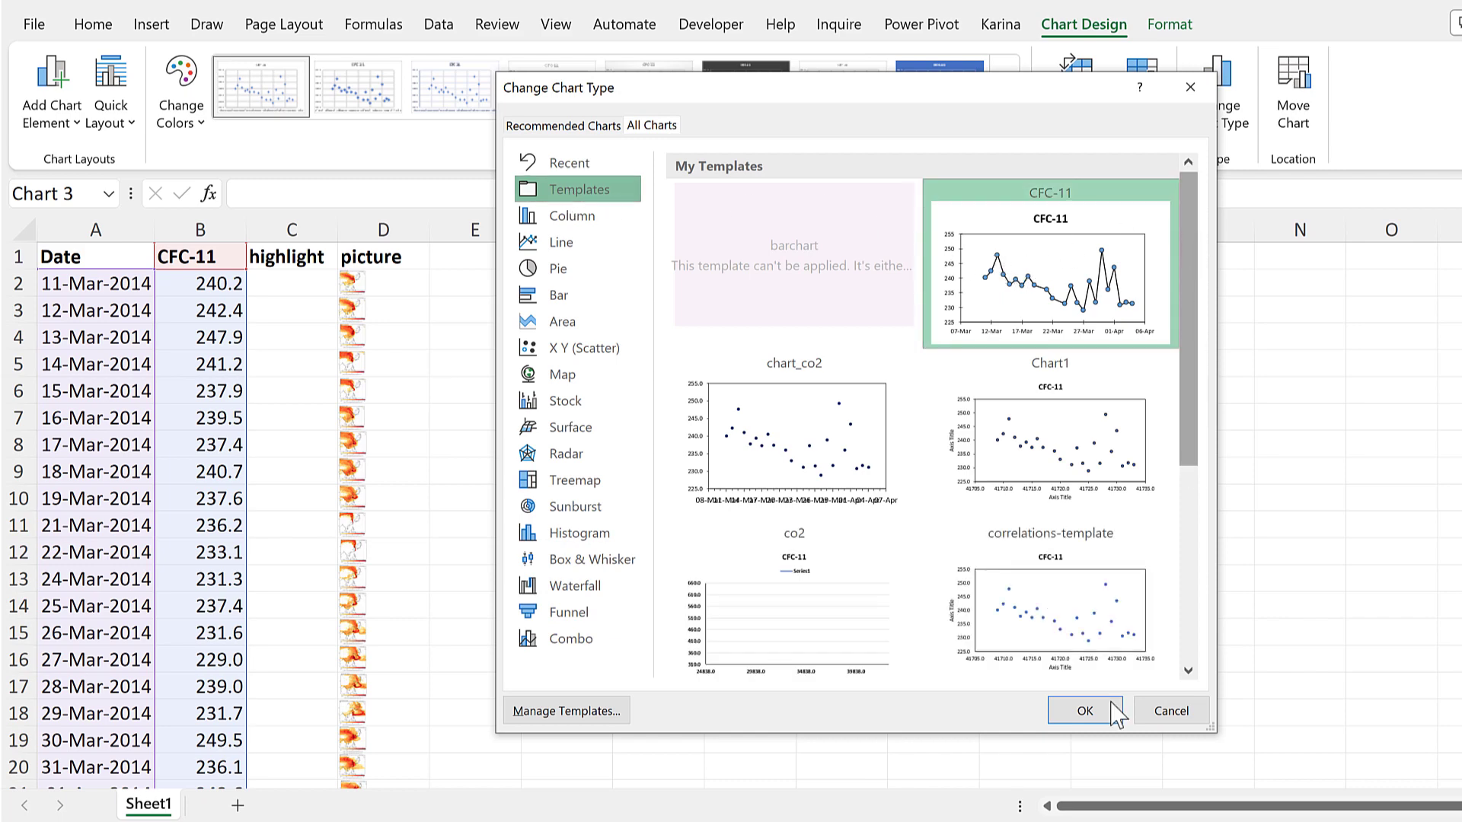
pyautogui.click(1079, 719)
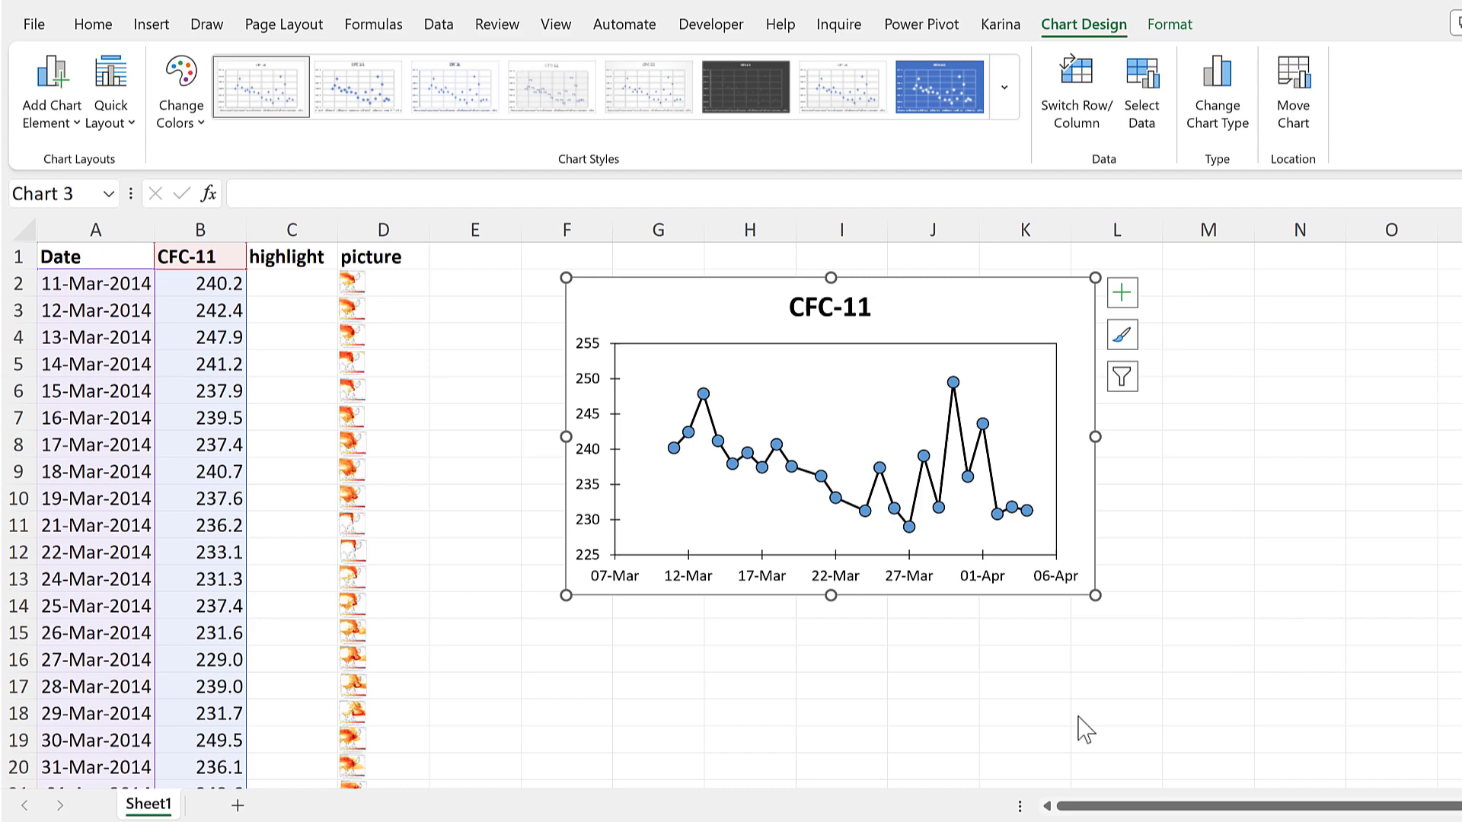
pyautogui.moveTo(1094, 432); pyautogui.dragTo(999, 437)
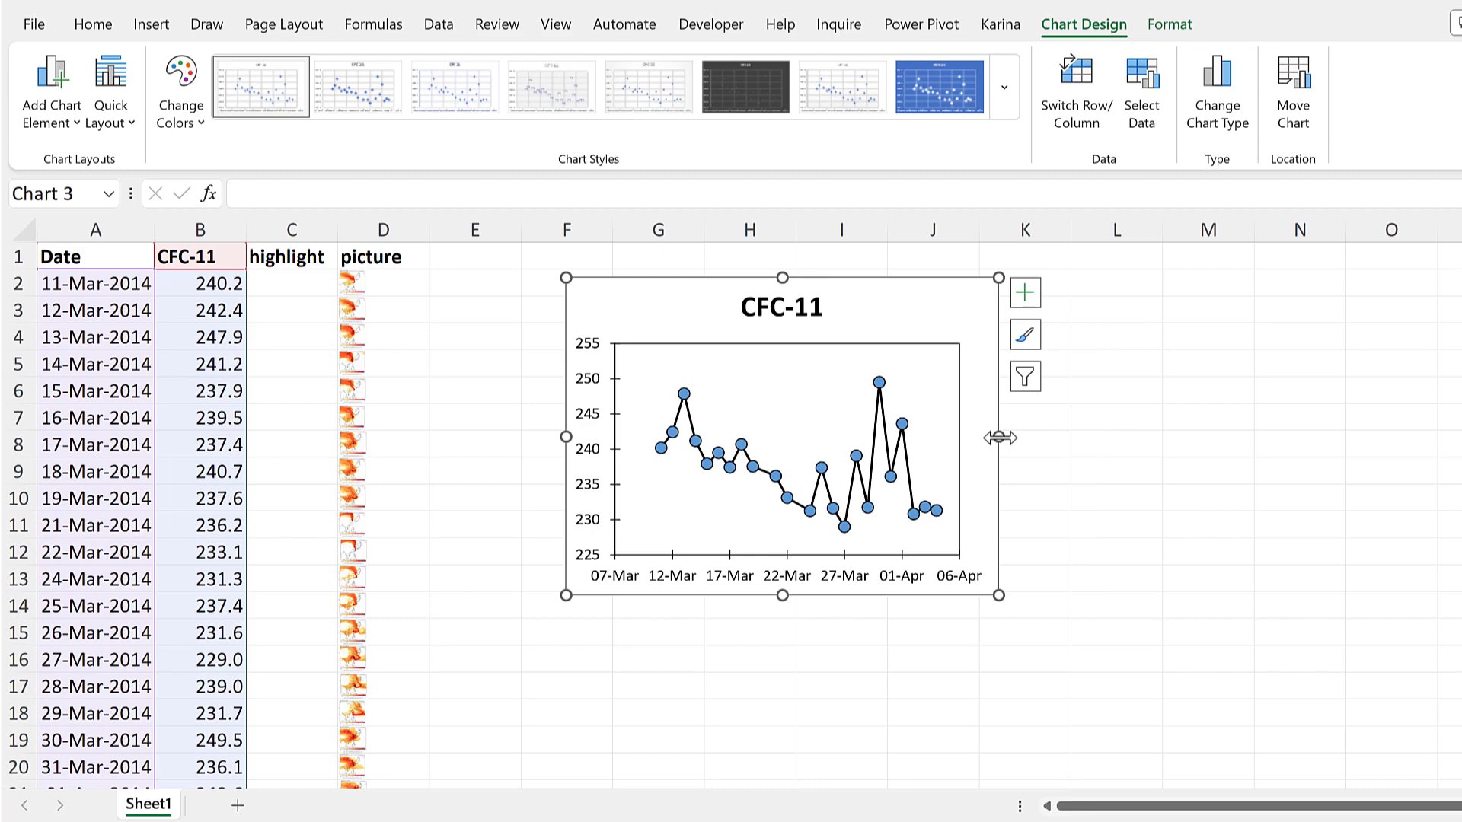
# - Give cell E1 a list data validation sourced from the dates in A2:A24
pyautogui.click(508, 260)
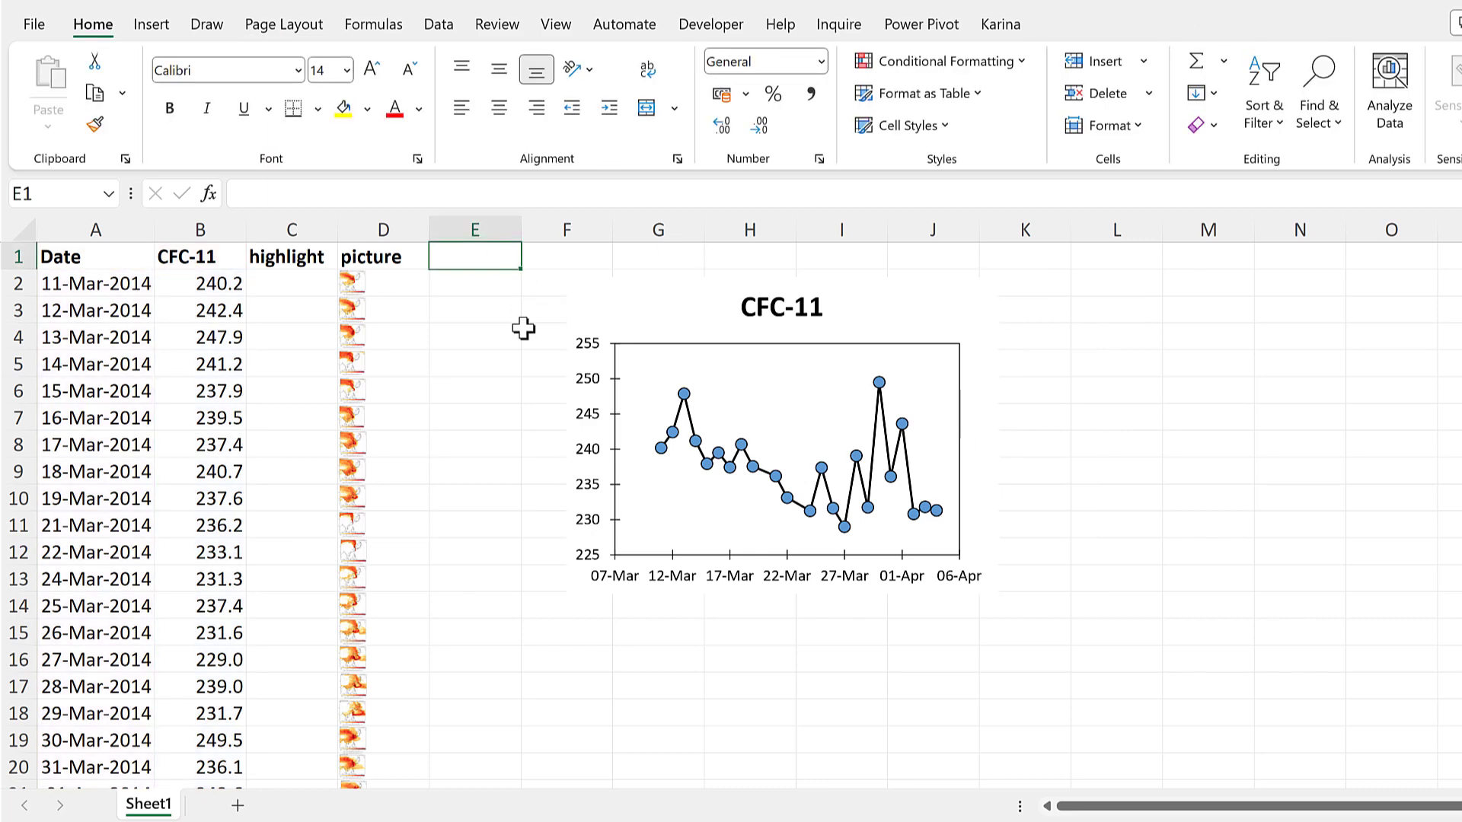
pyautogui.click(439, 29)
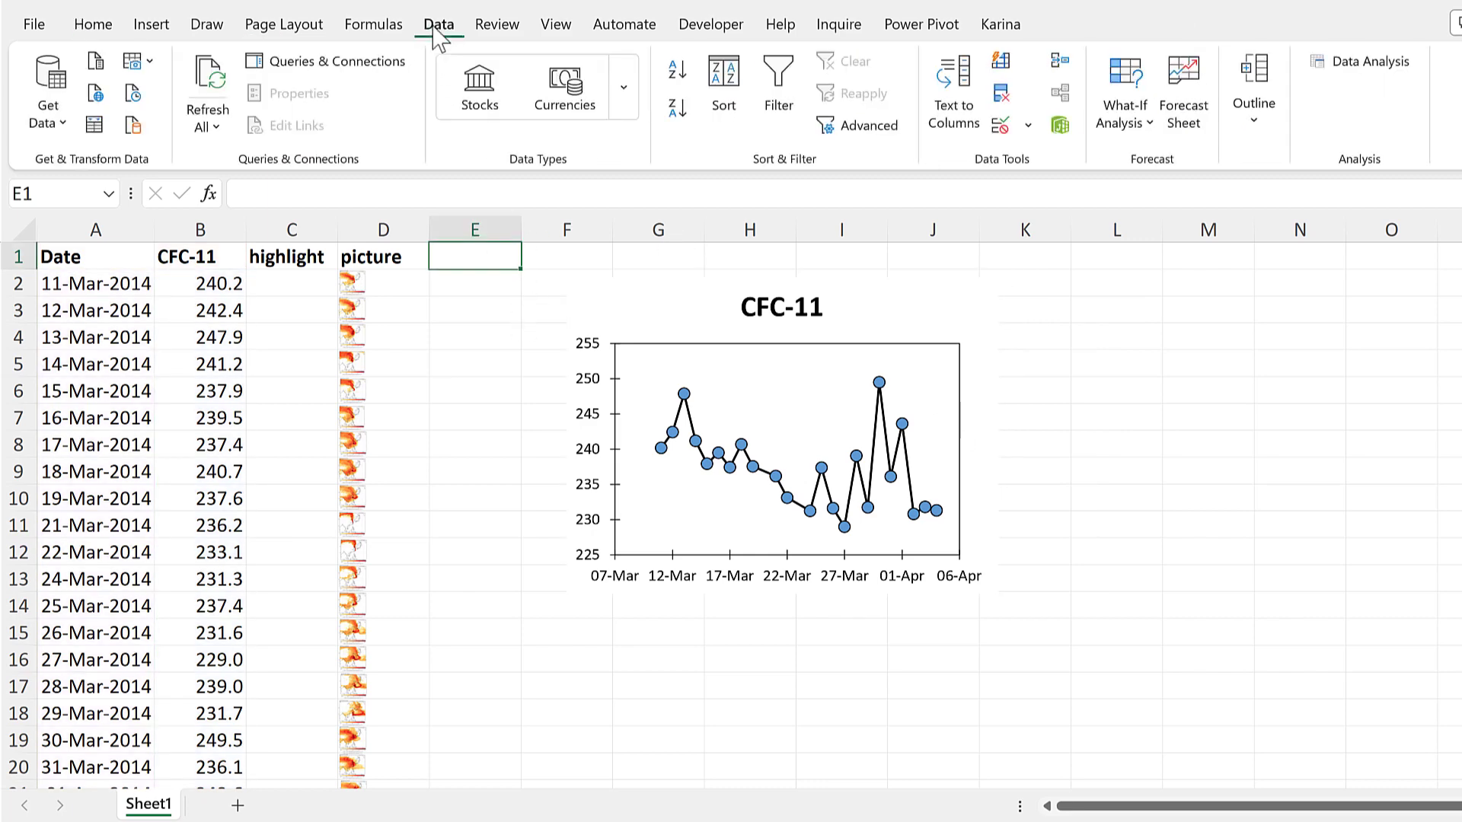
pyautogui.click(997, 130)
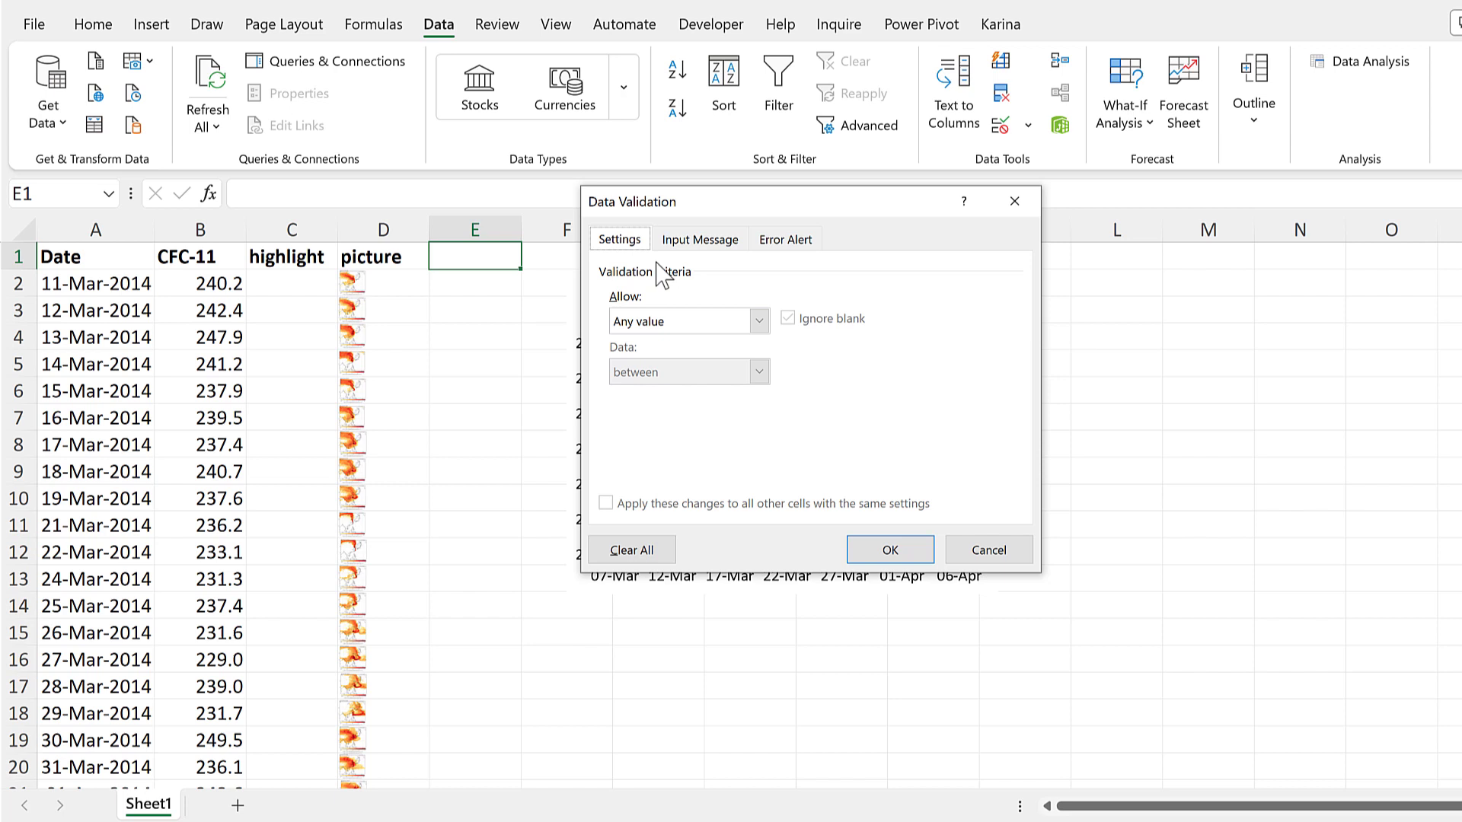
pyautogui.click(759, 321)
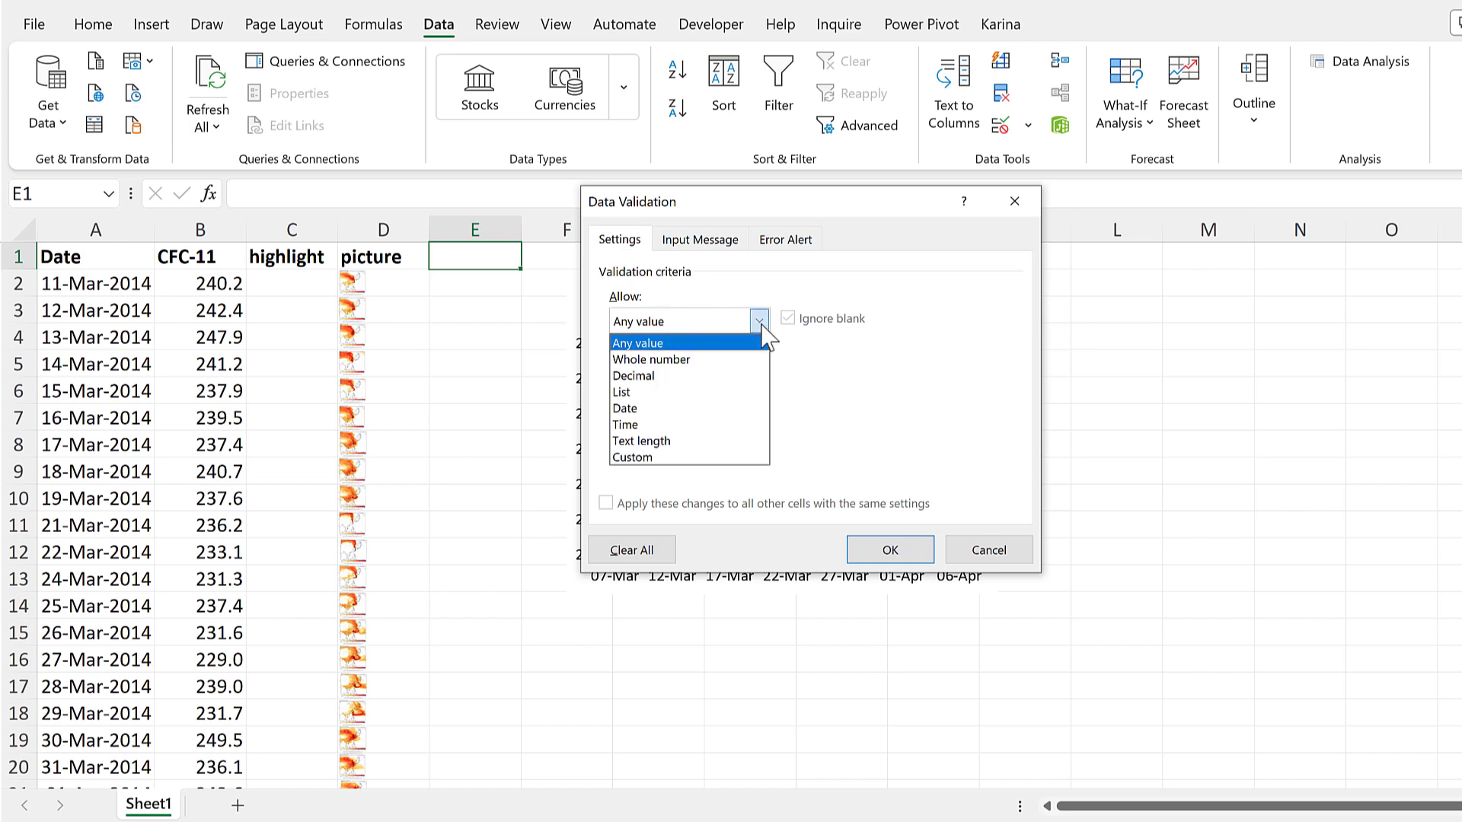
pyautogui.click(693, 393)
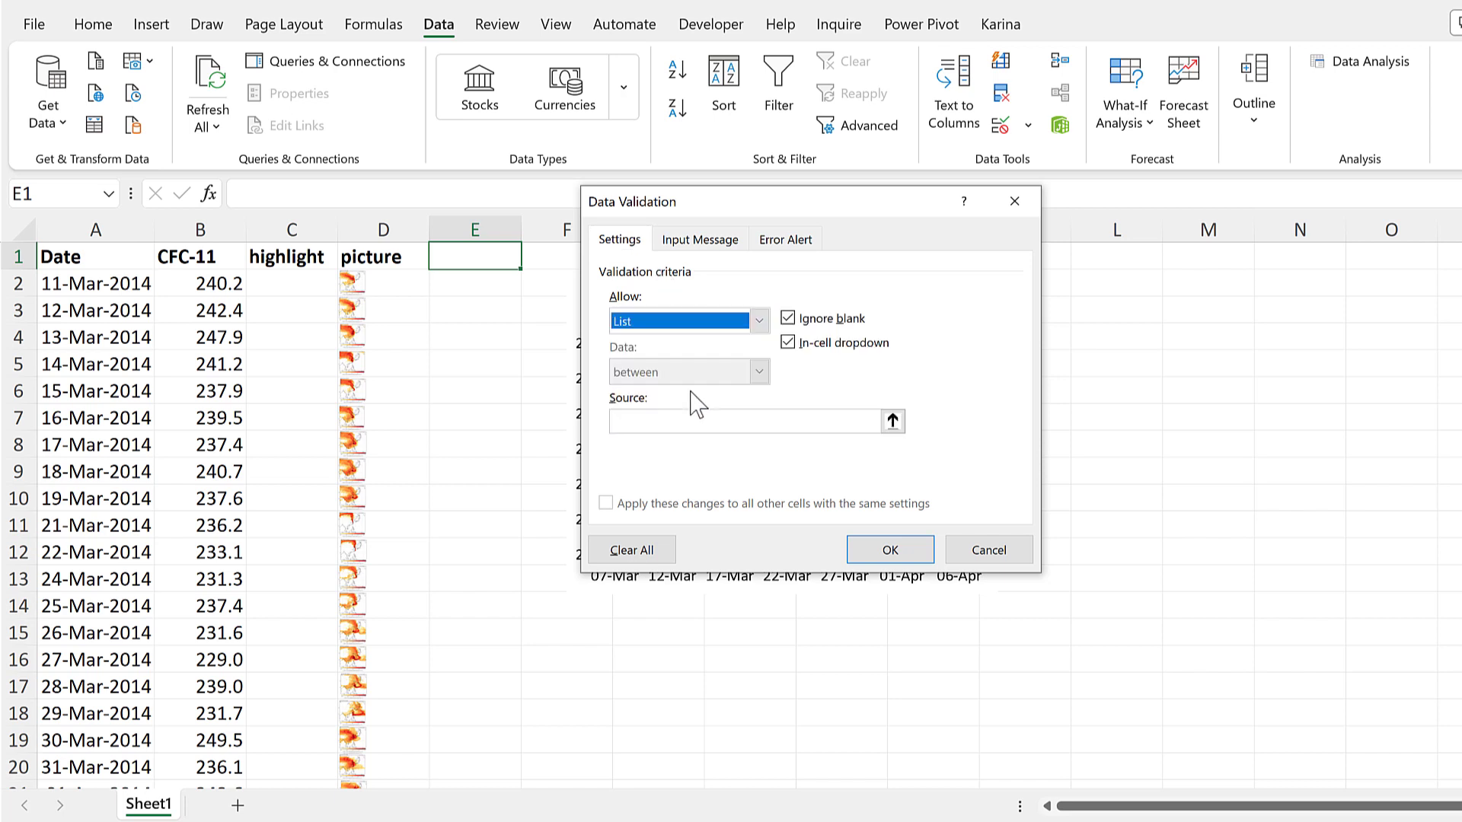
pyautogui.click(893, 421)
pyautogui.click(83, 283)
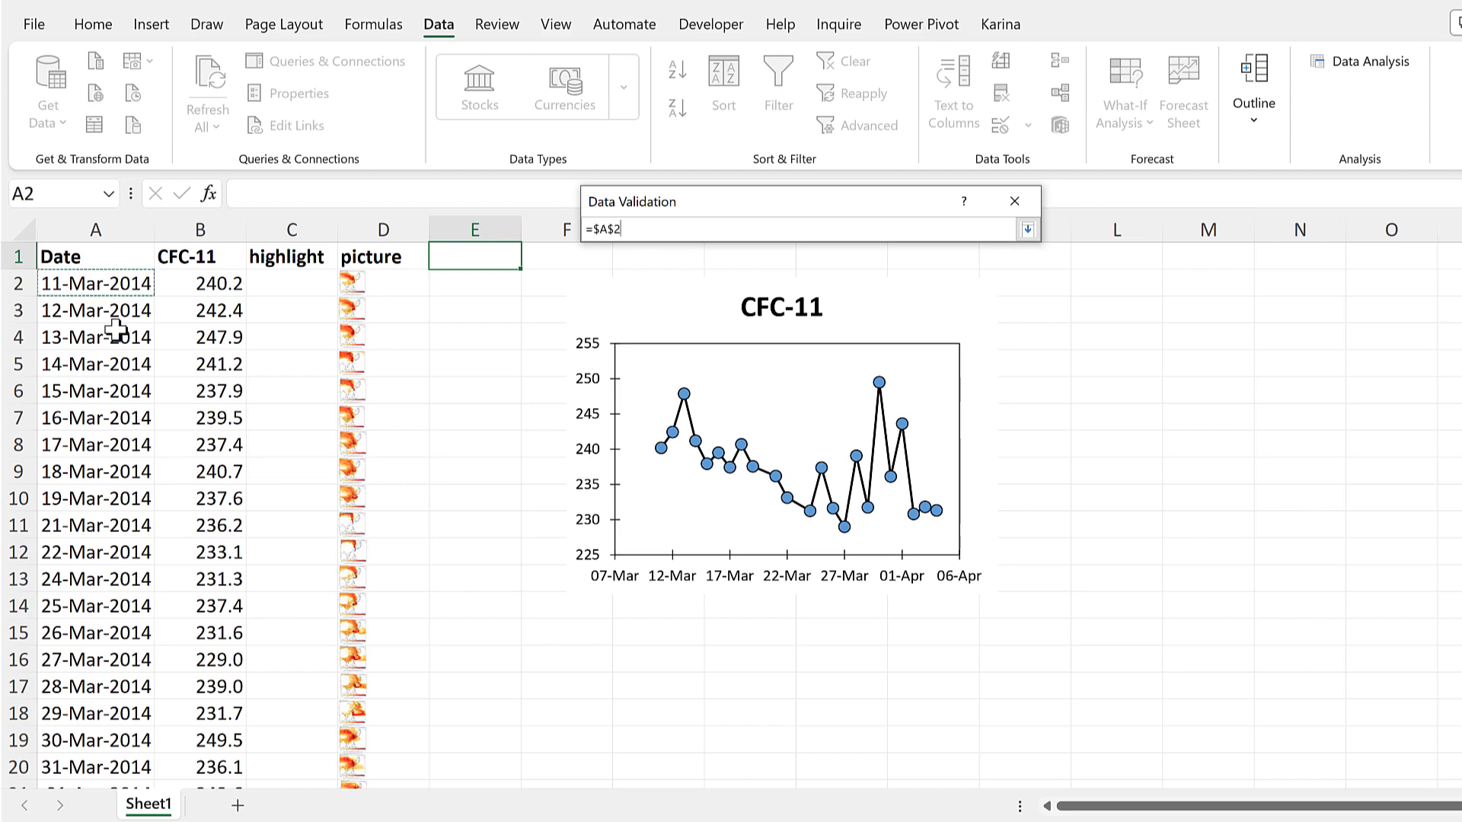
pyautogui.hotkey('ctrl', 'shift', 'Down')
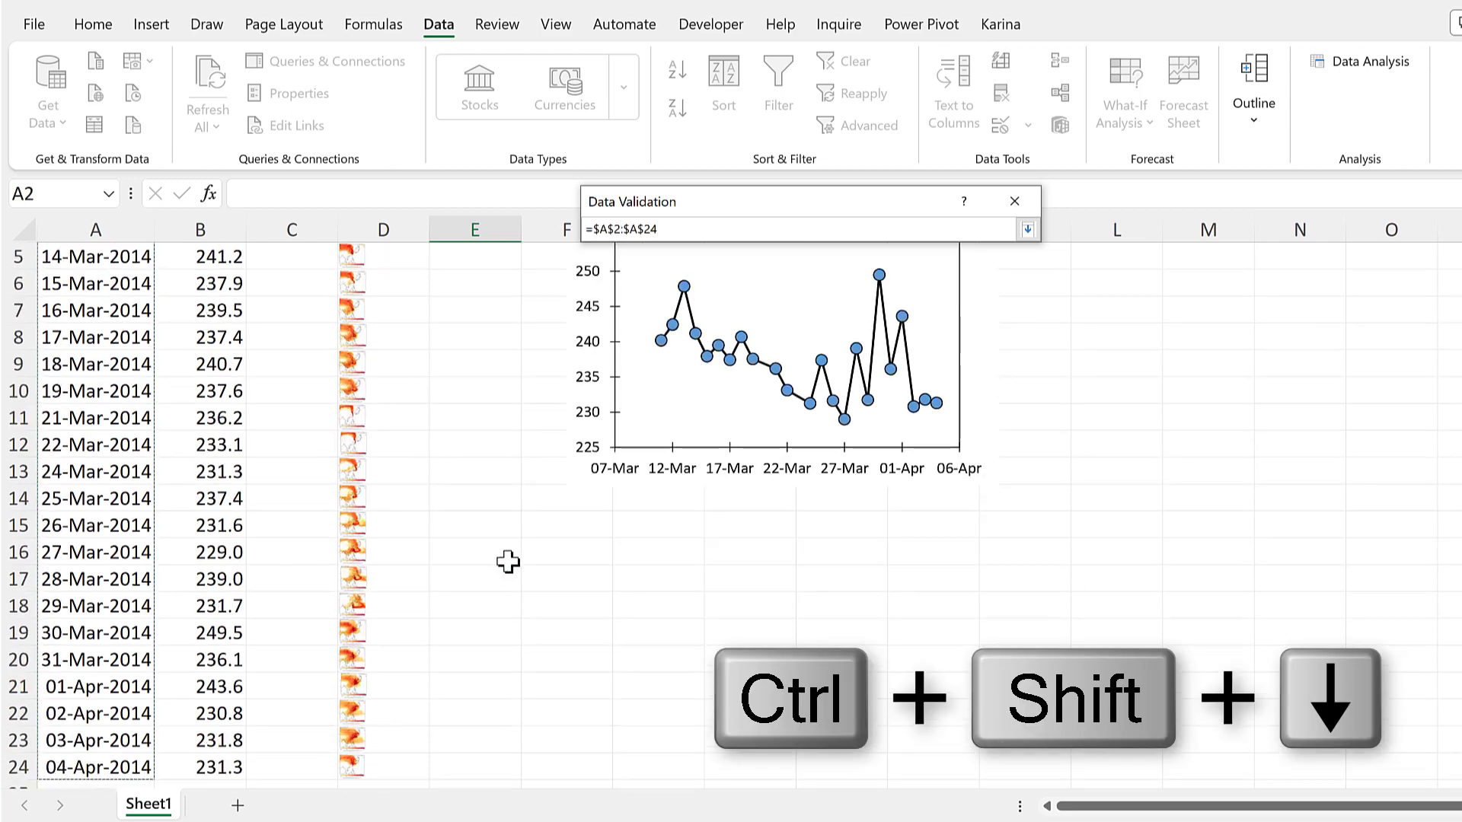
pyautogui.press('Return')
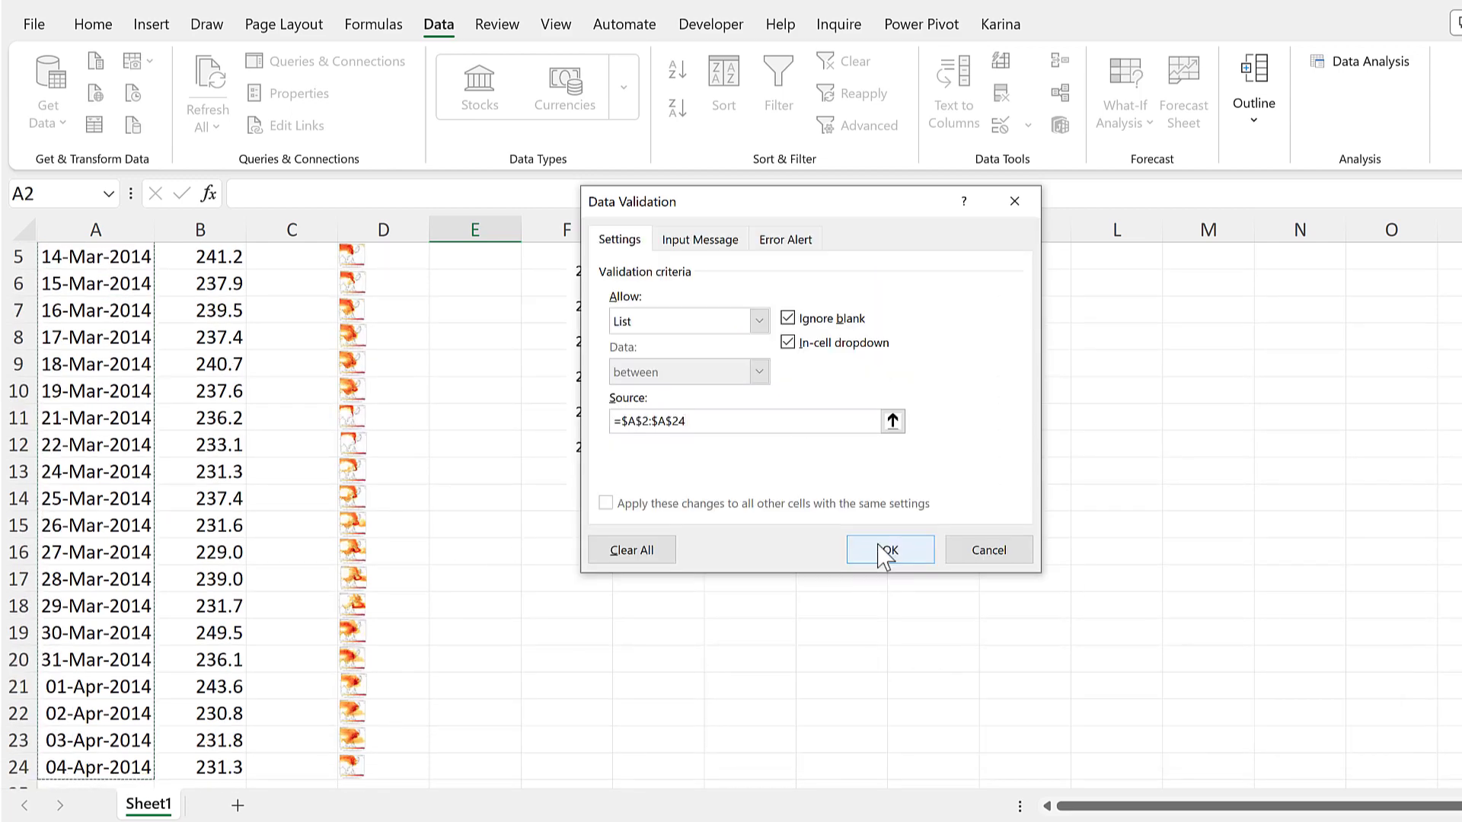
pyautogui.click(885, 549)
pyautogui.scroll(2, 555, 385)
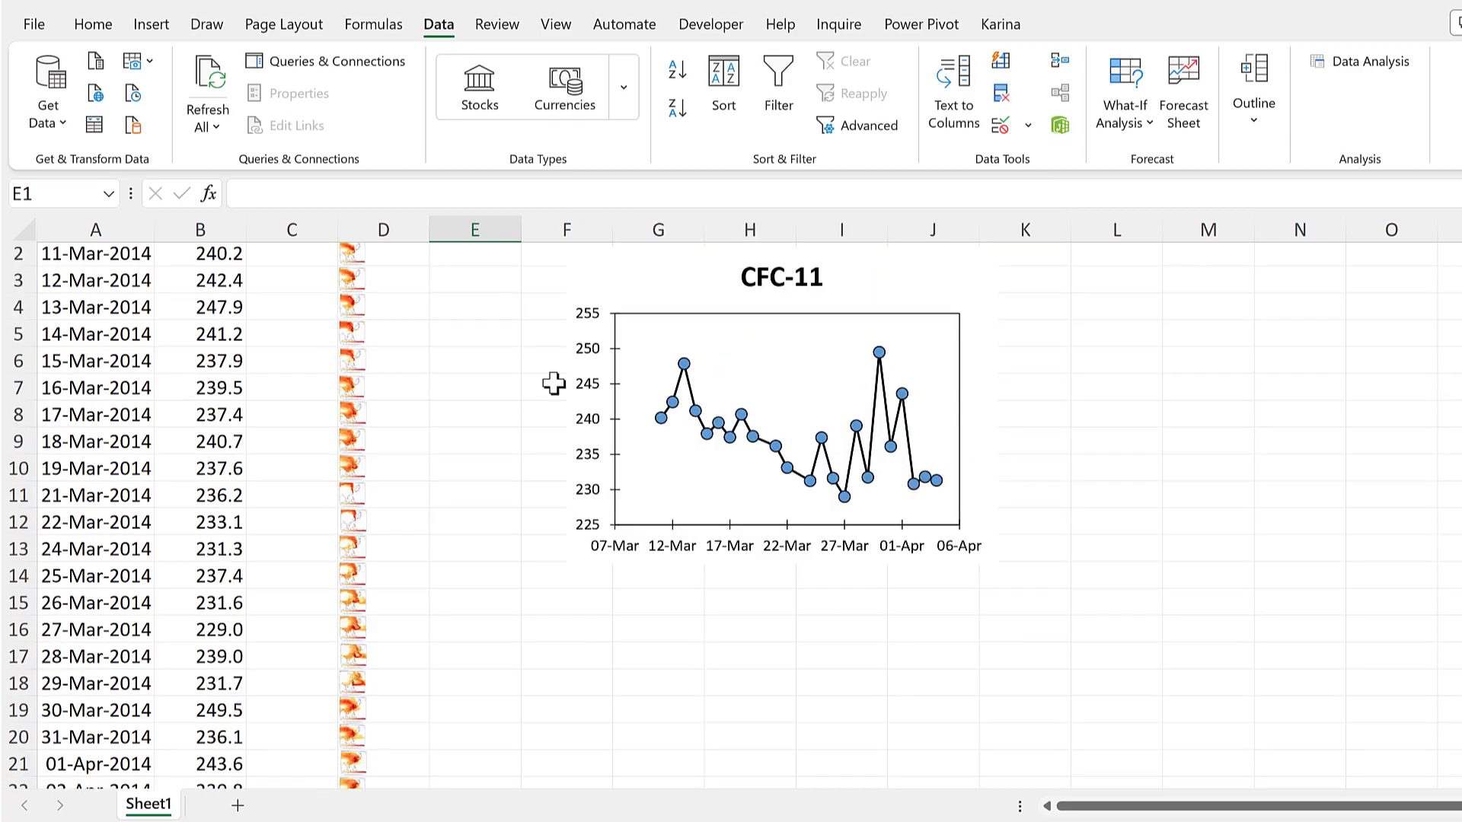
# - Pick 14-Mar-2014 from E1's dropdown, which shows as 41712, then select date cell A4
pyautogui.click(530, 261)
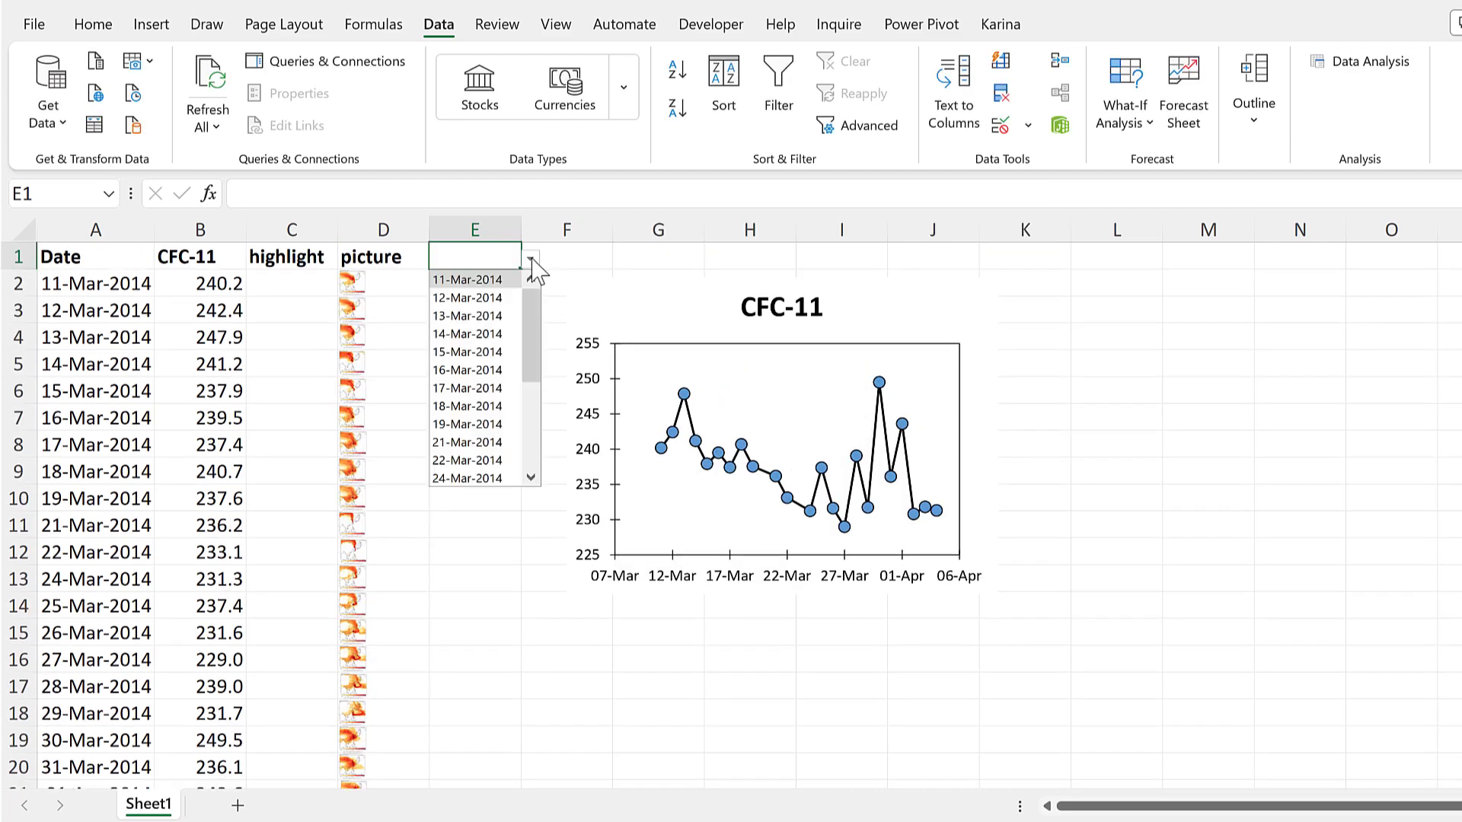
pyautogui.click(506, 334)
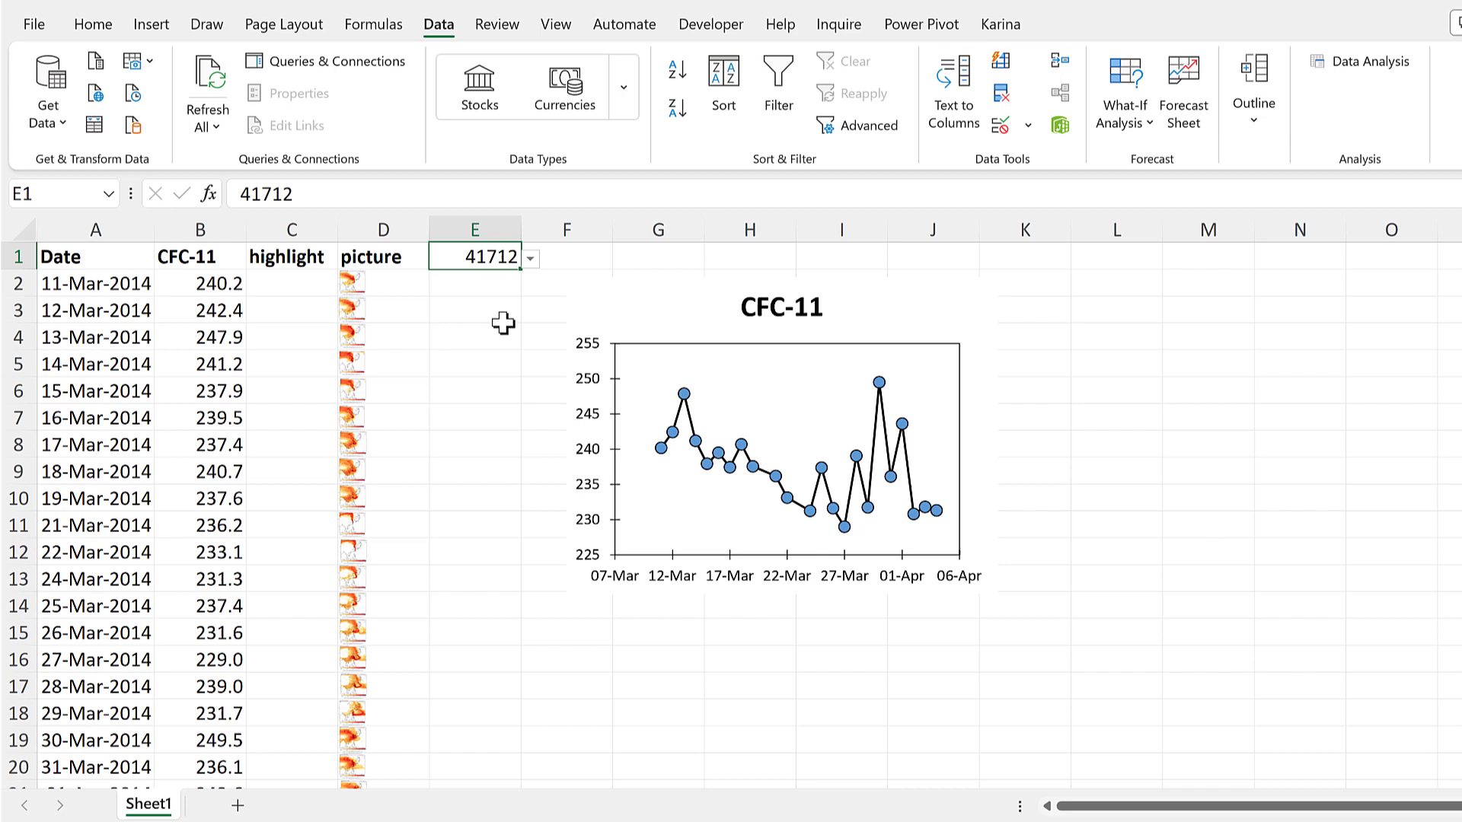
pyautogui.click(100, 340)
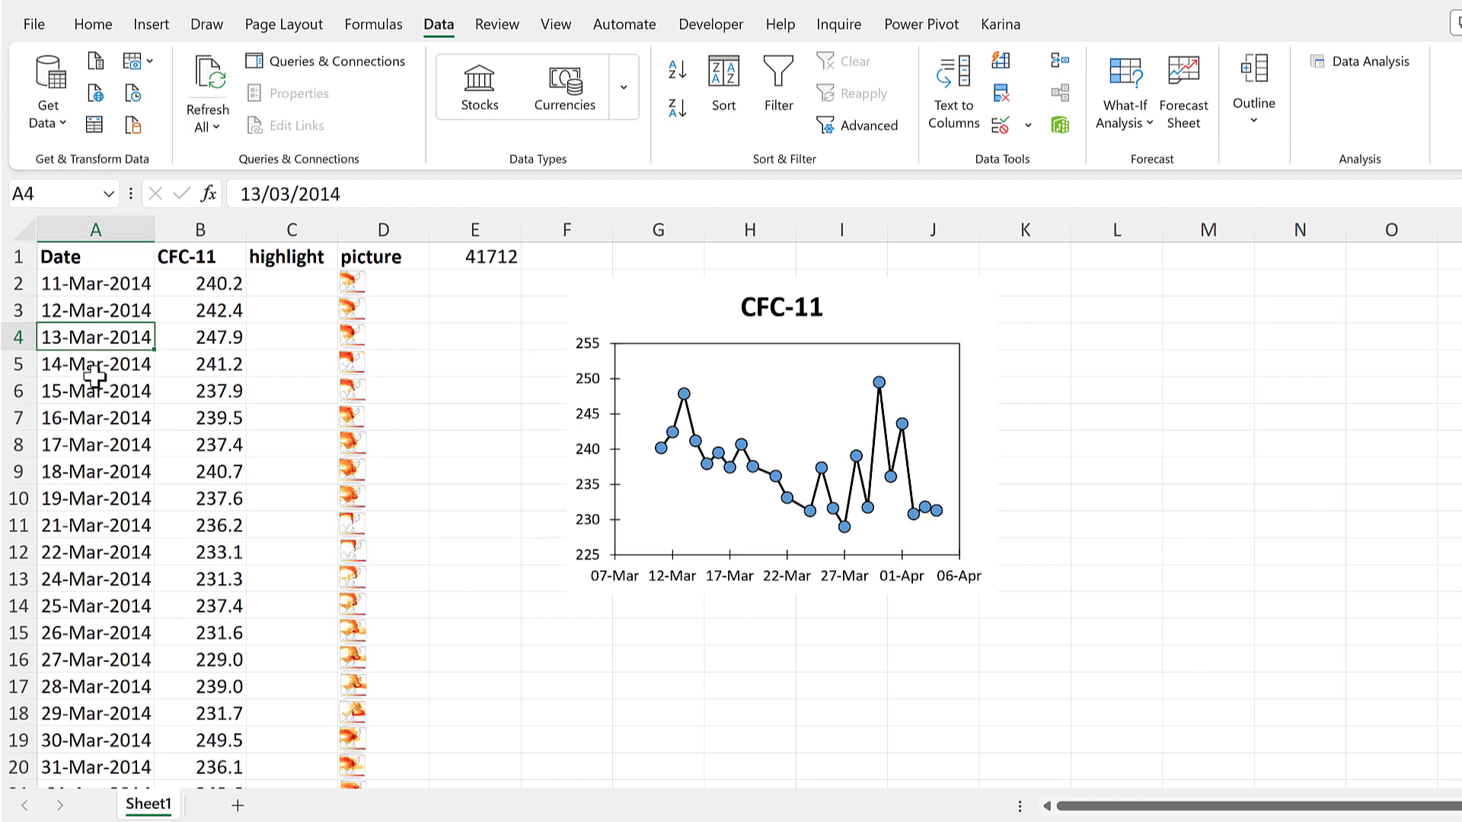
# - Copy A4's dd-Mmm-yyyy date format to E1 with Format Painter and autofit column E
pyautogui.click(94, 23)
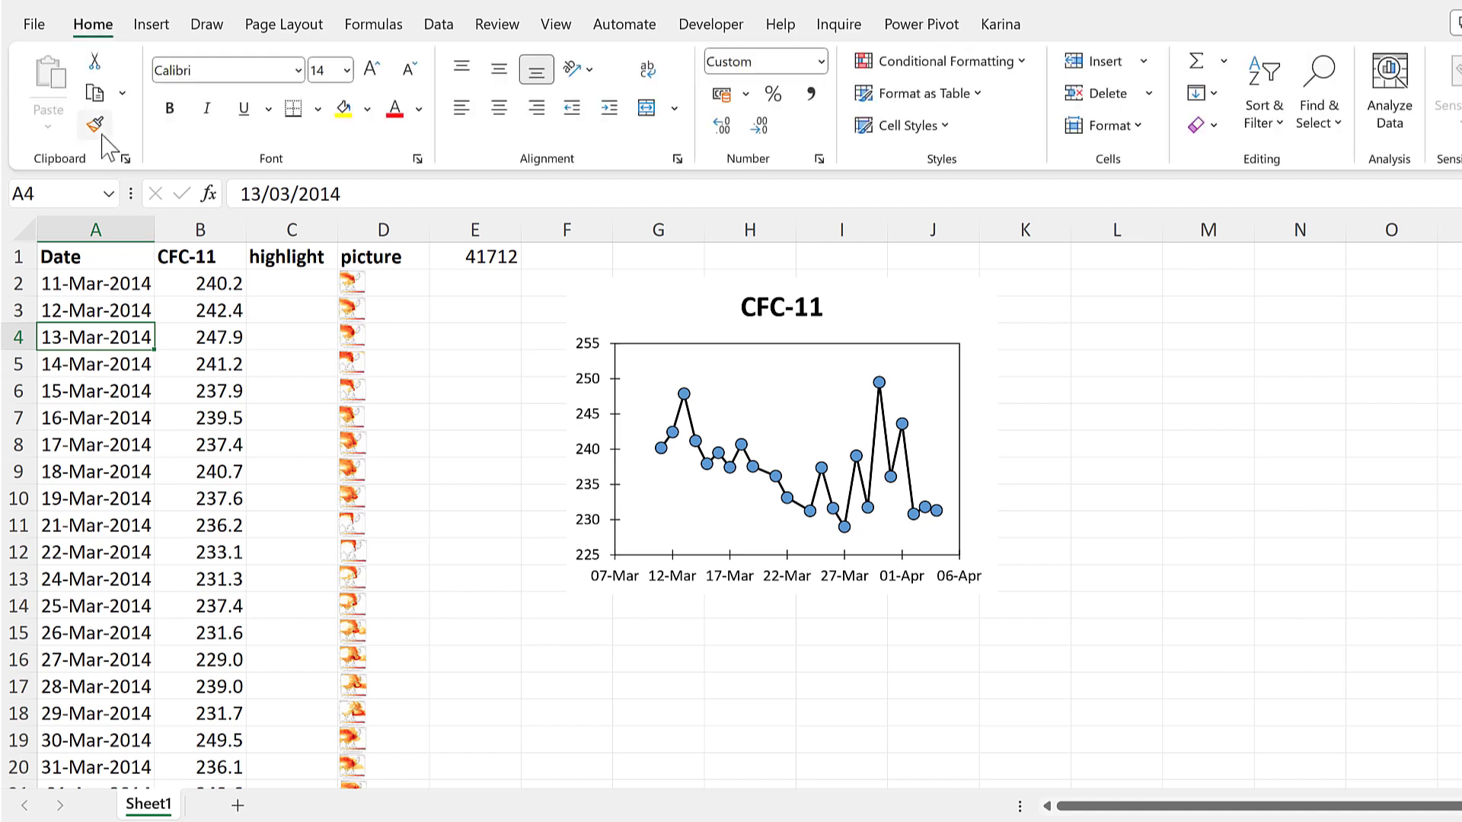
pyautogui.click(95, 126)
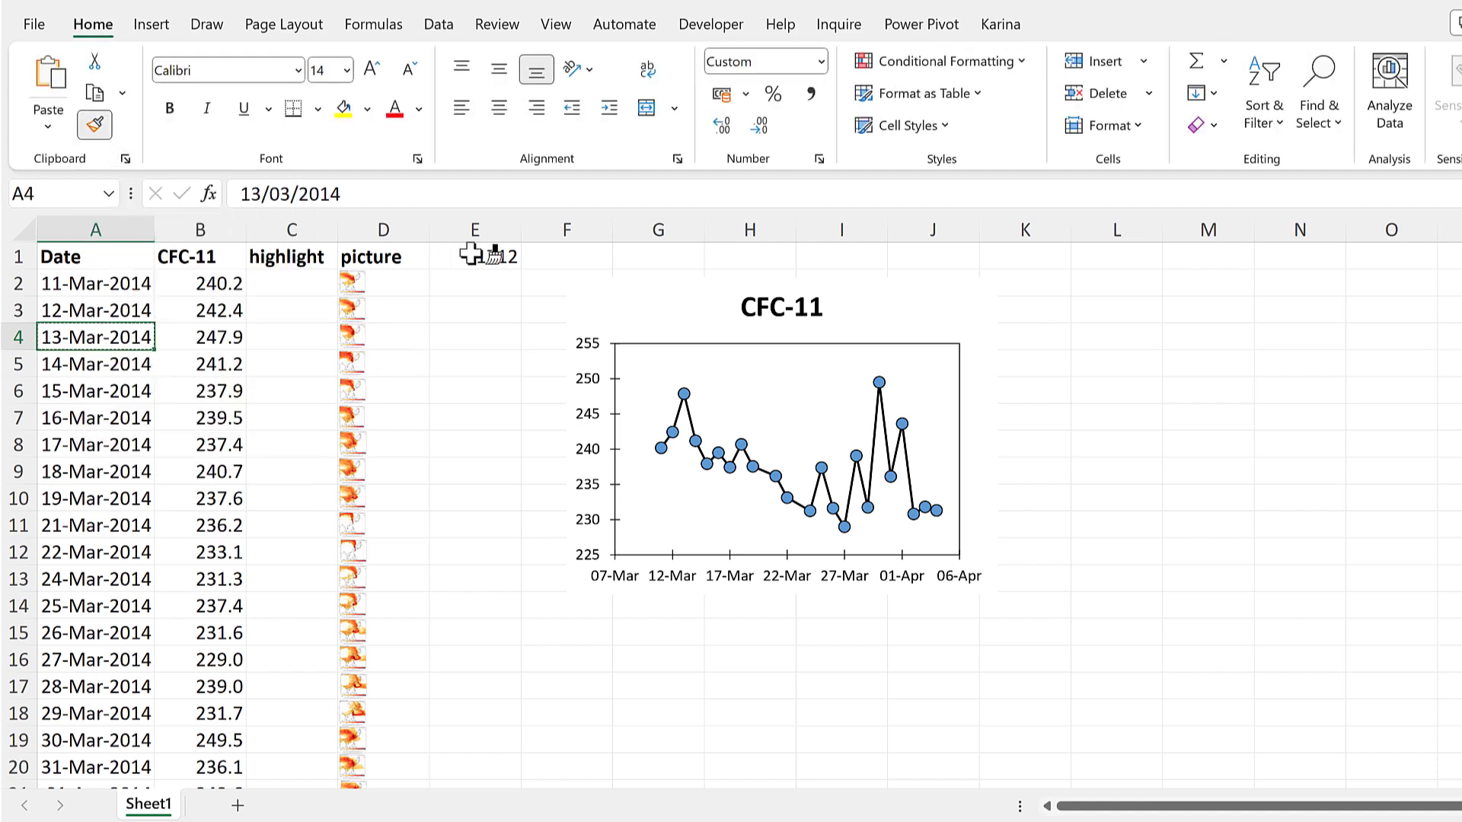
pyautogui.click(498, 259)
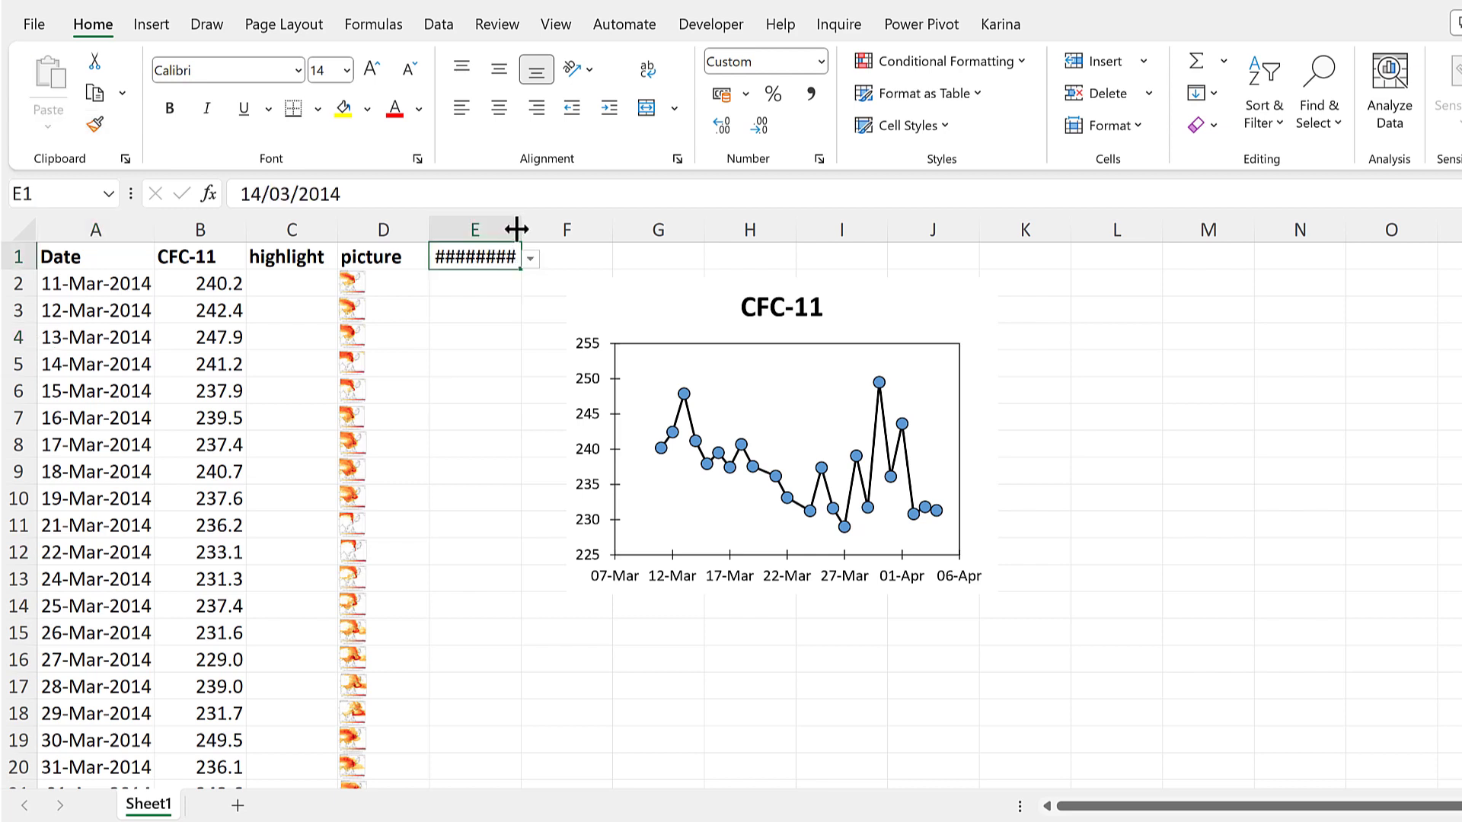
pyautogui.doubleClick(517, 229)
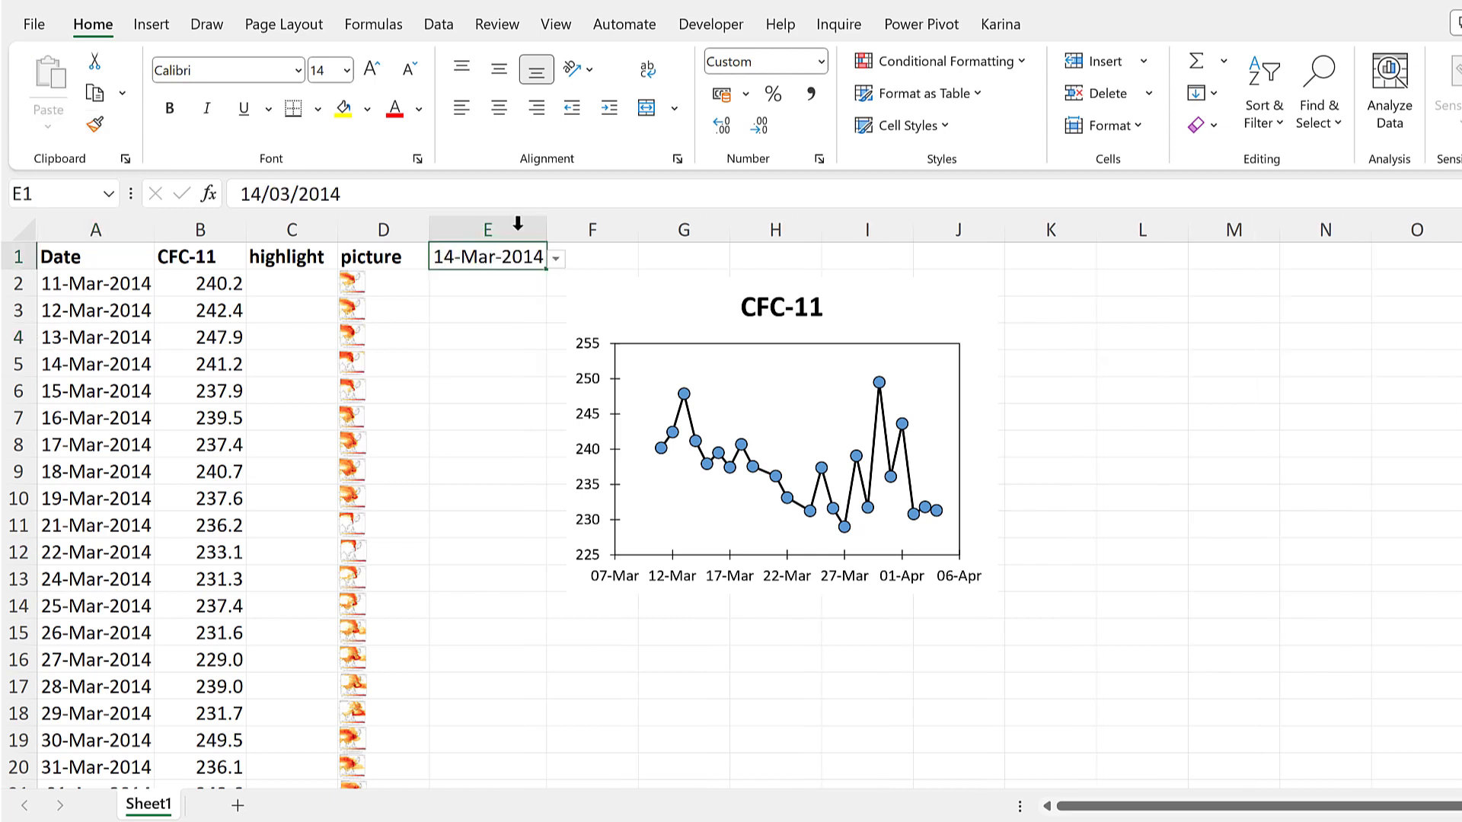
# - Choose 29-Mar-2014 from E1's date dropdown
pyautogui.click(556, 261)
pyautogui.moveTo(554, 306); pyautogui.dragTo(555, 397)
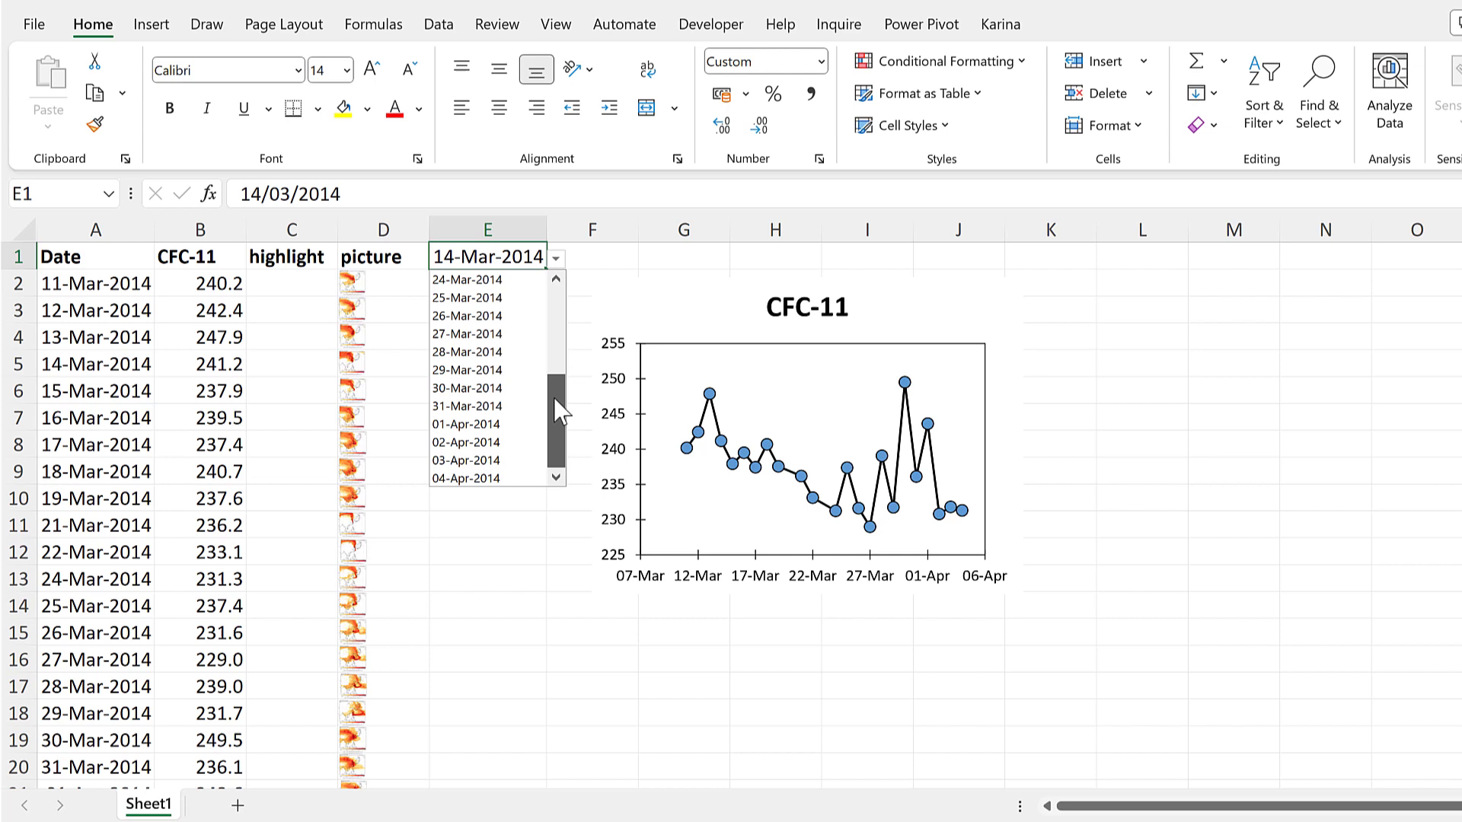
pyautogui.click(519, 371)
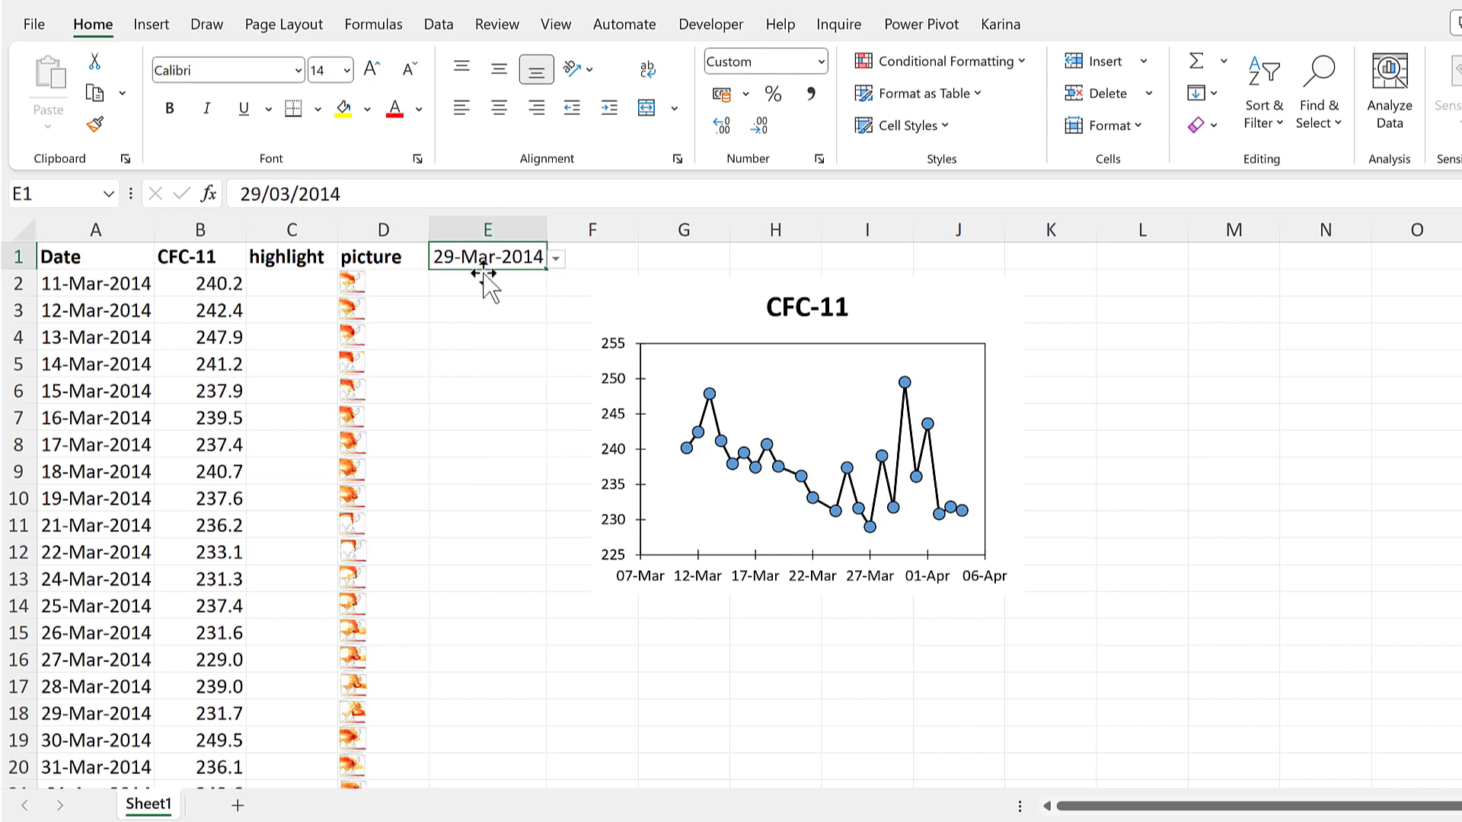
pyautogui.click(310, 289)
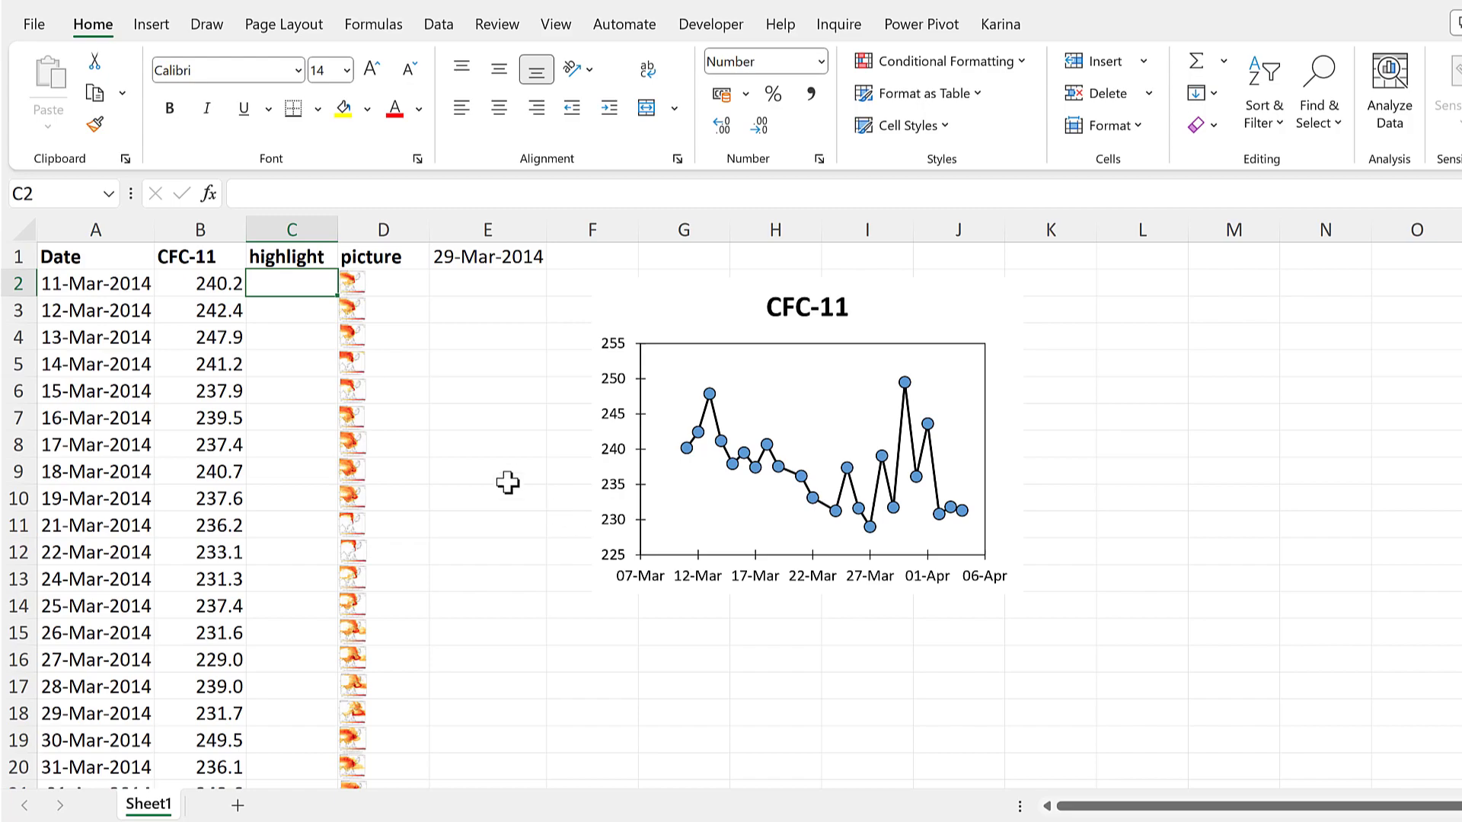
# - Enter the highlight formula =IF(A2=$E$1,B2,NA()) in cell C2
pyautogui.write('=')
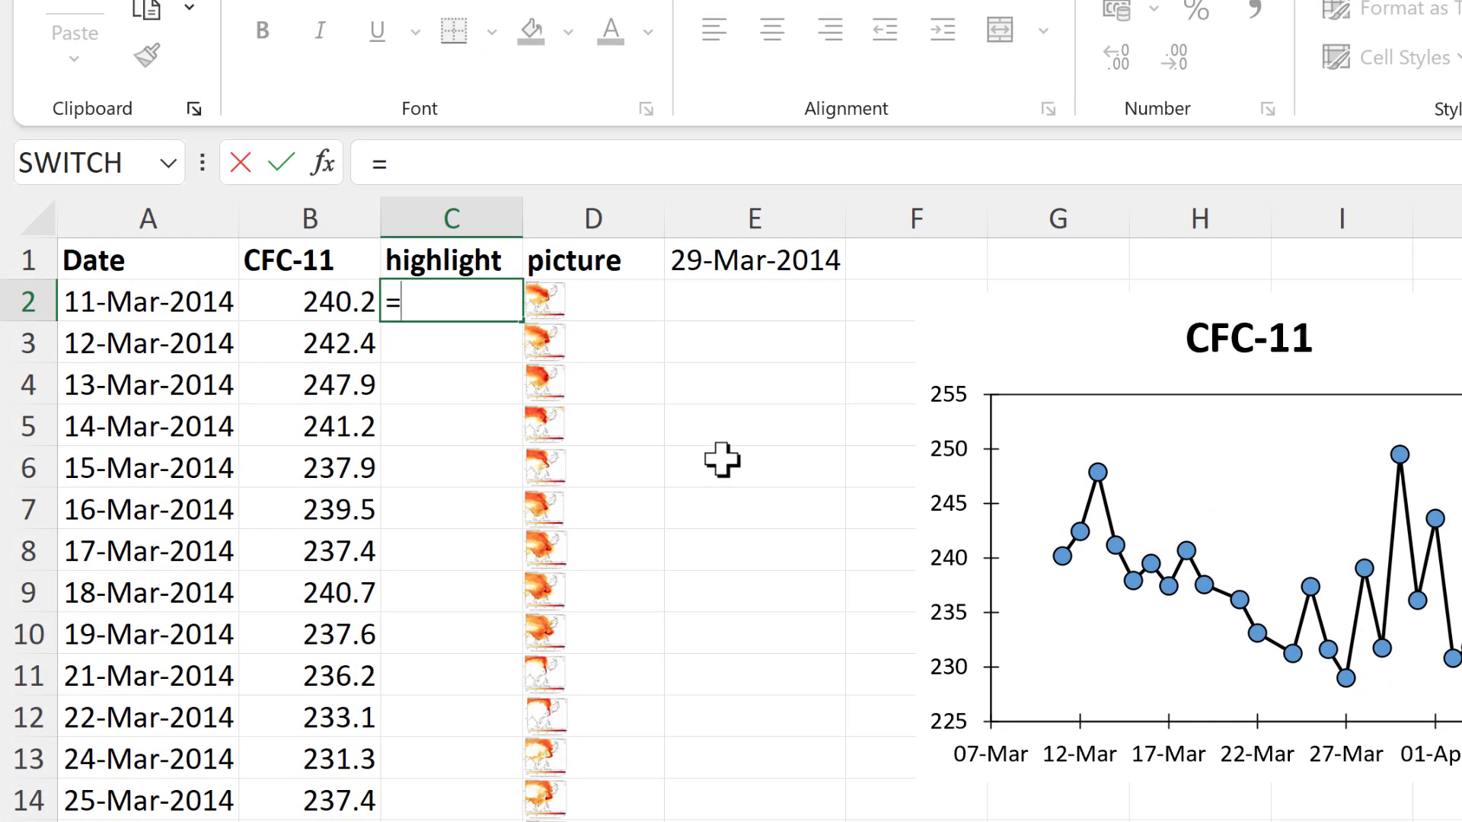
pyautogui.write('if')
pyautogui.press('Tab')
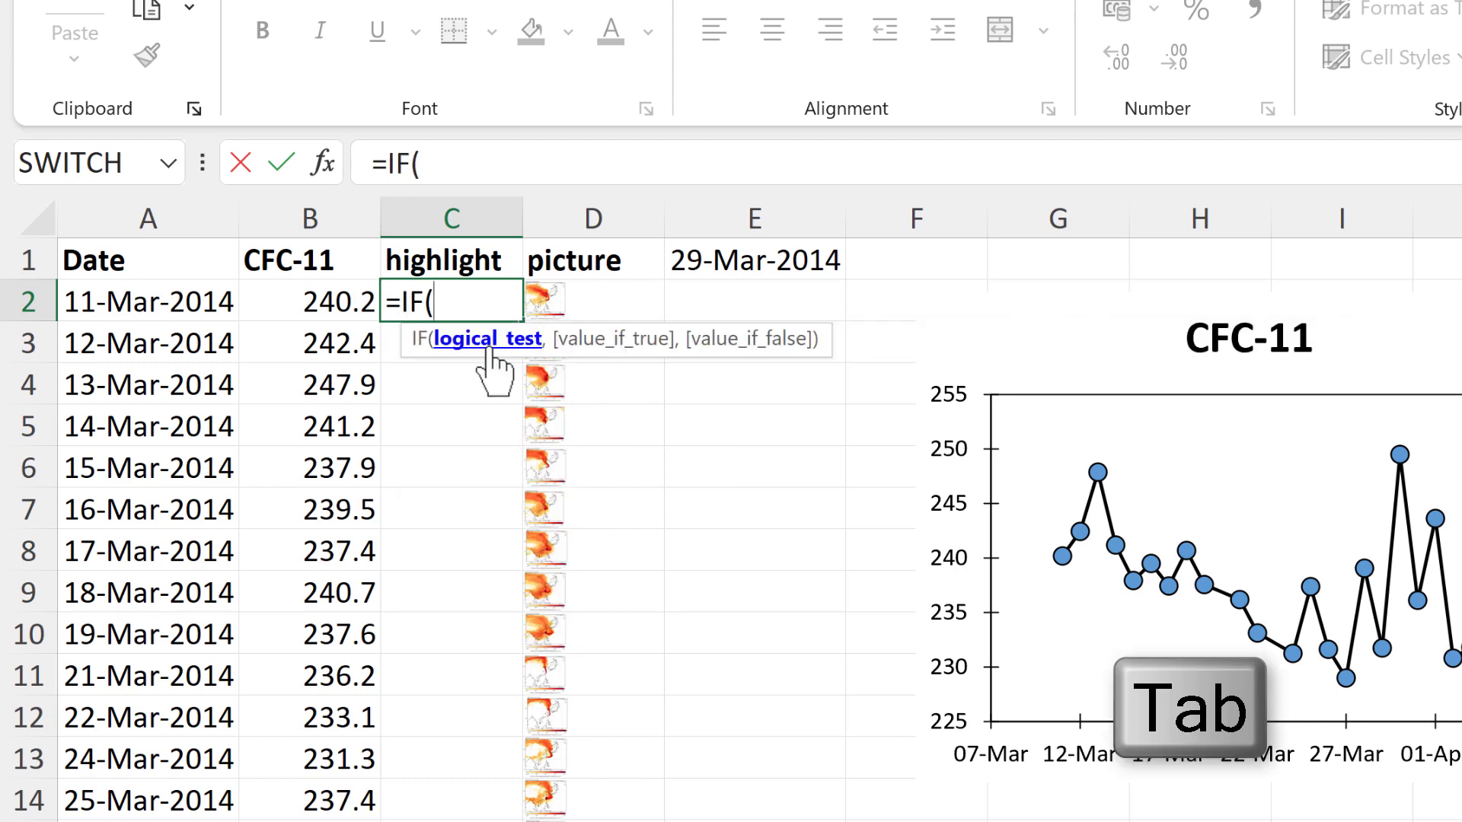
pyautogui.click(204, 303)
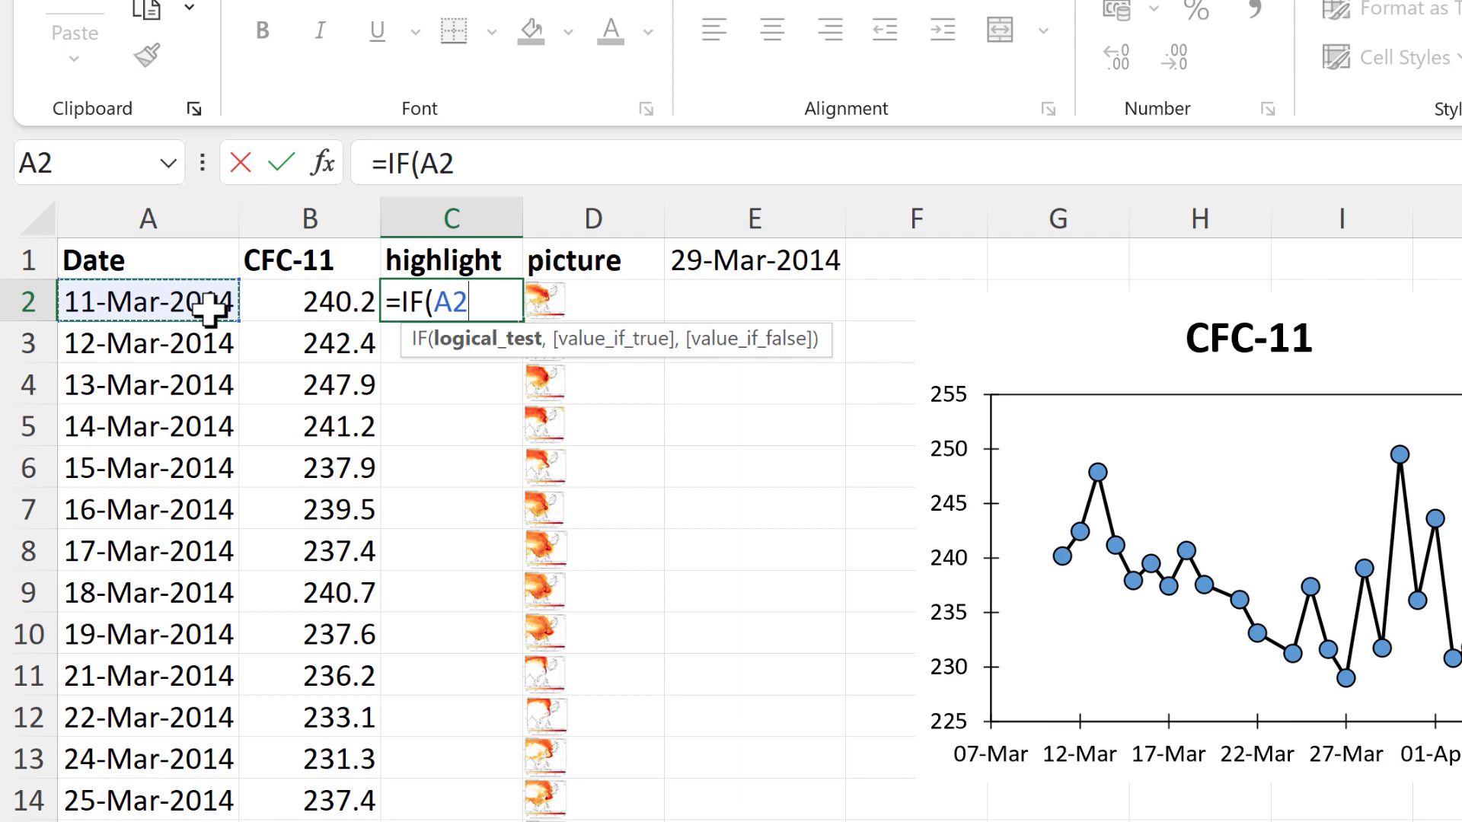
pyautogui.write('=')
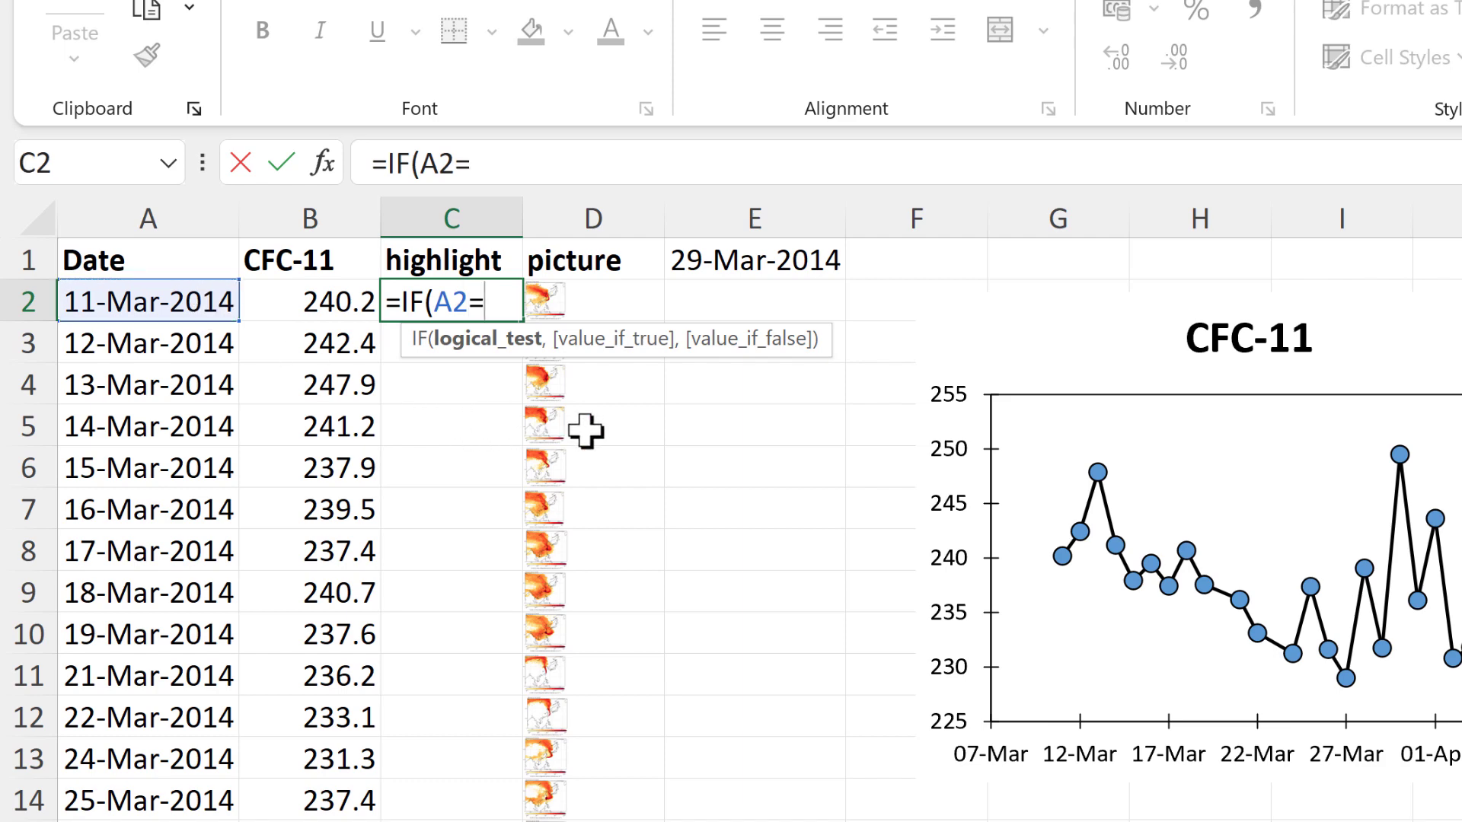
pyautogui.click(756, 259)
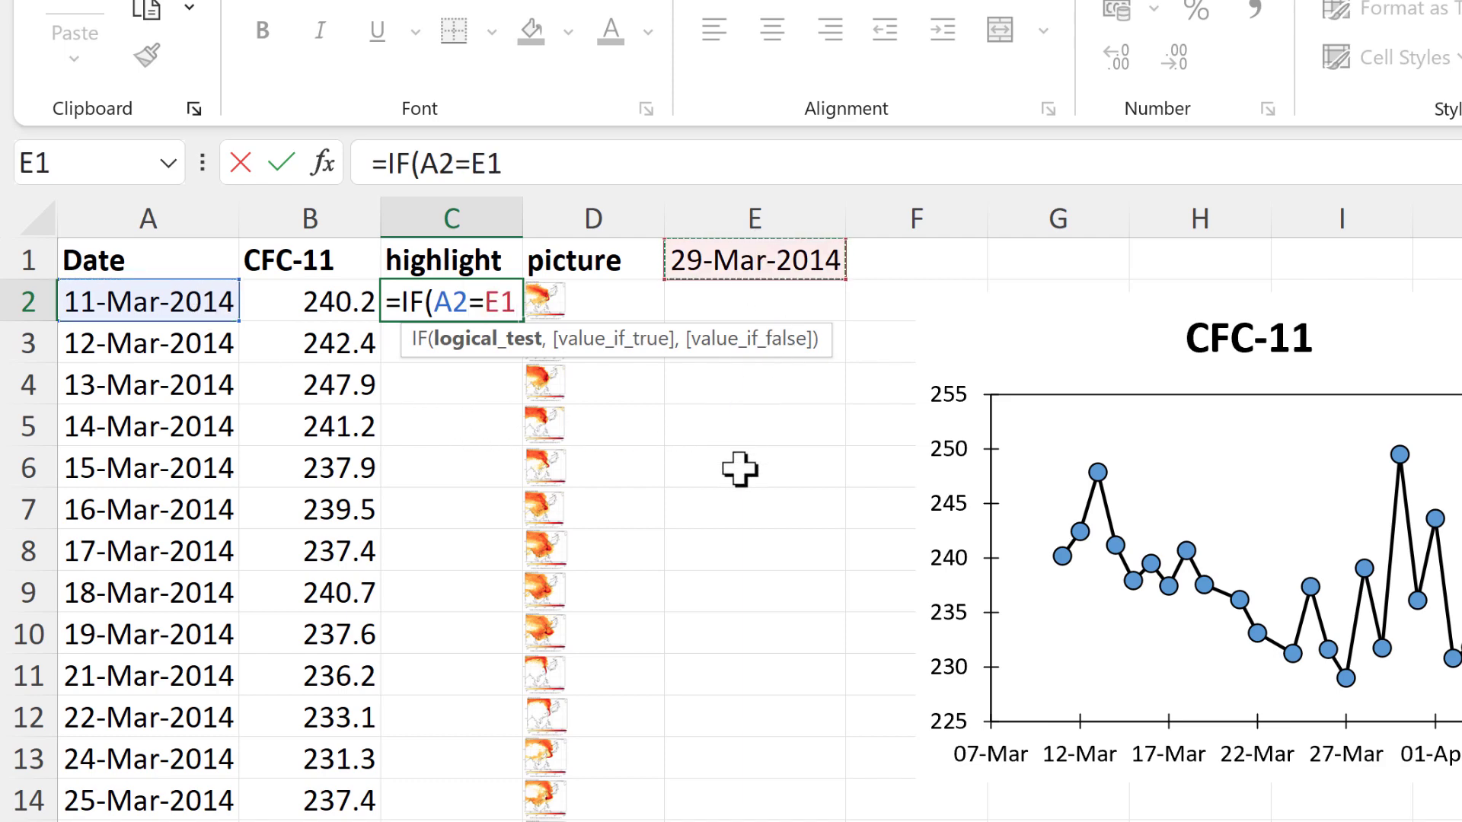
pyautogui.press('F4')
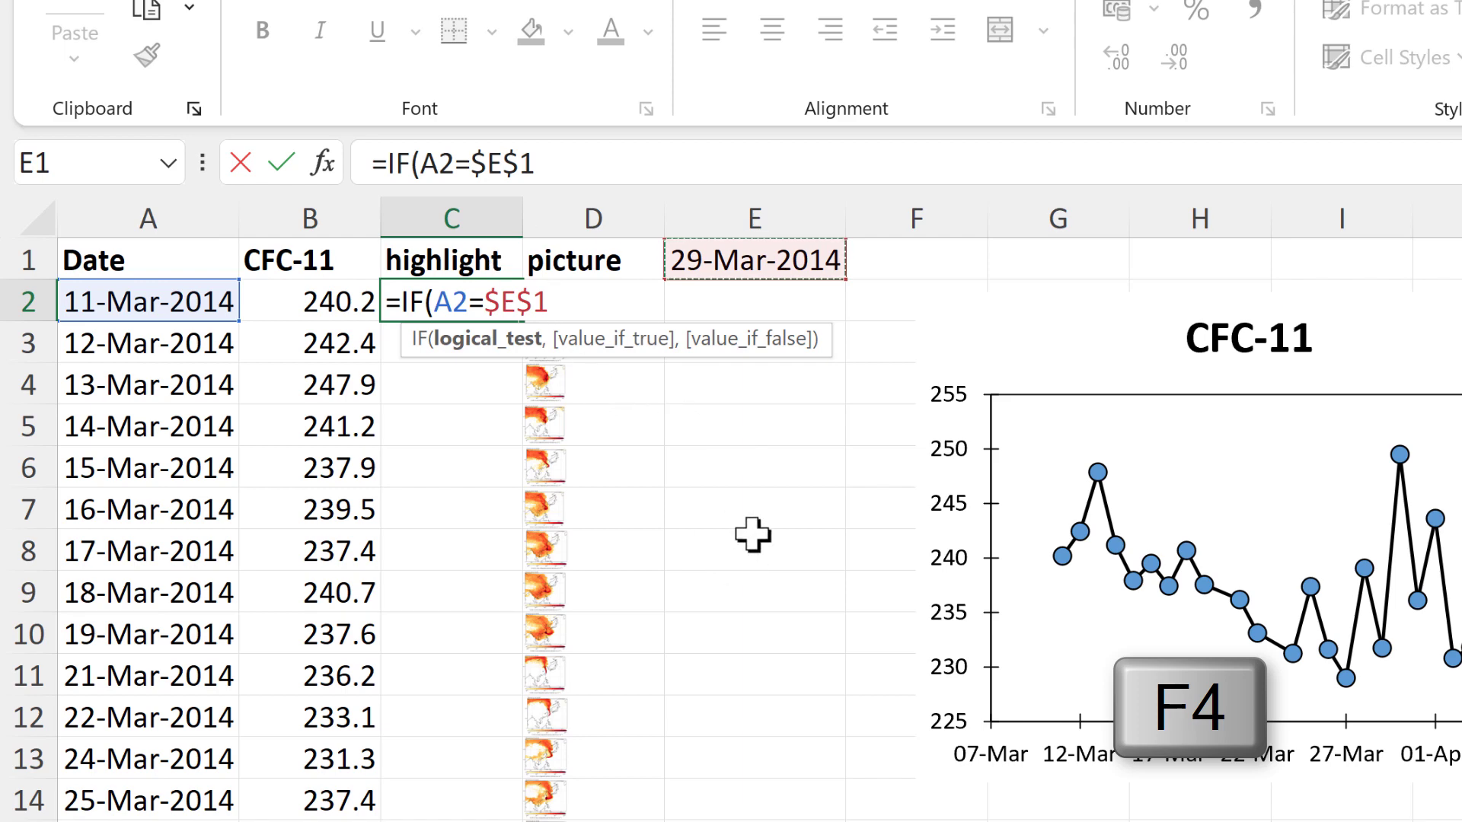
pyautogui.write(',')
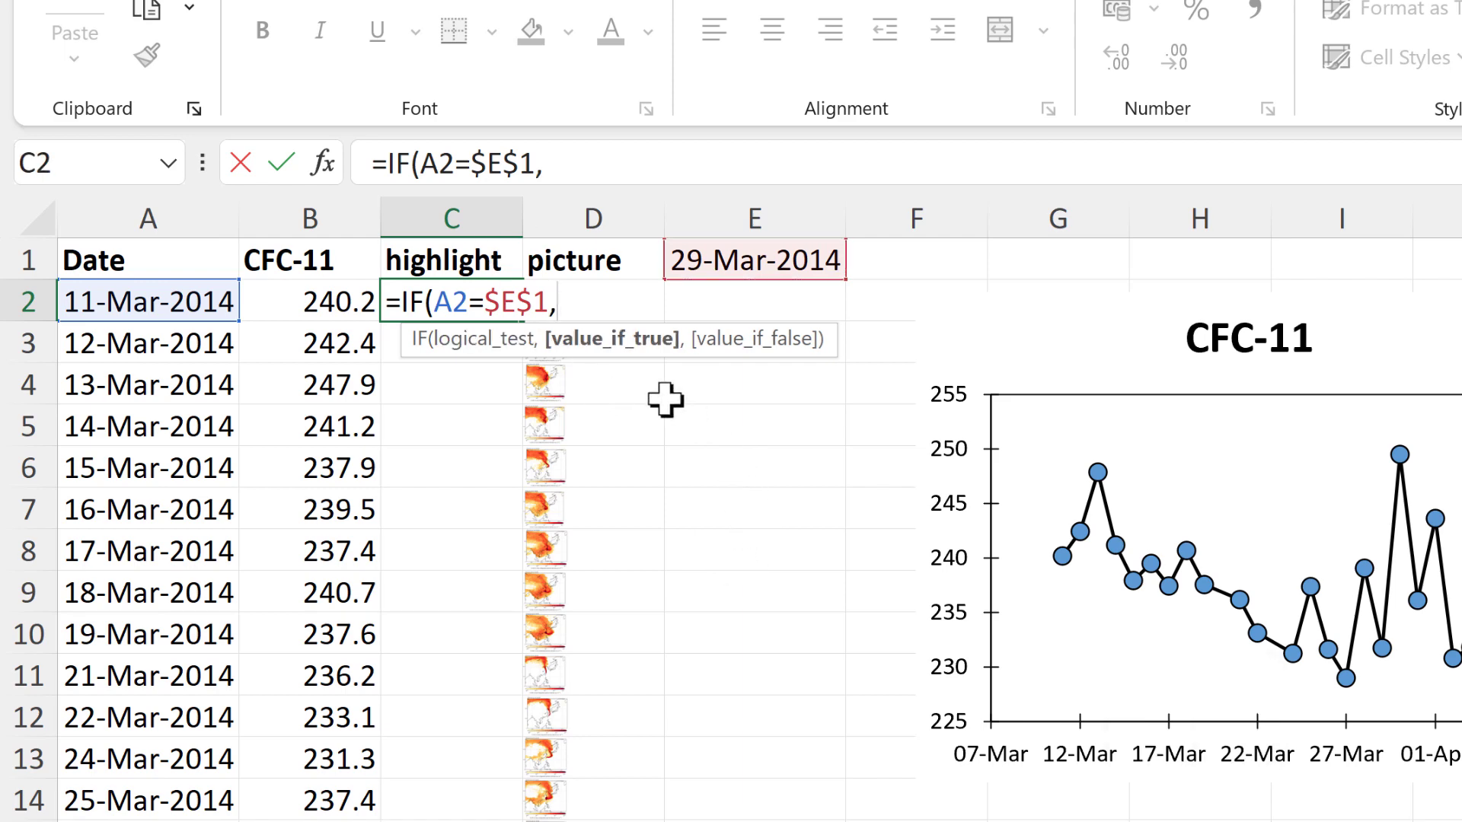
pyautogui.click(325, 300)
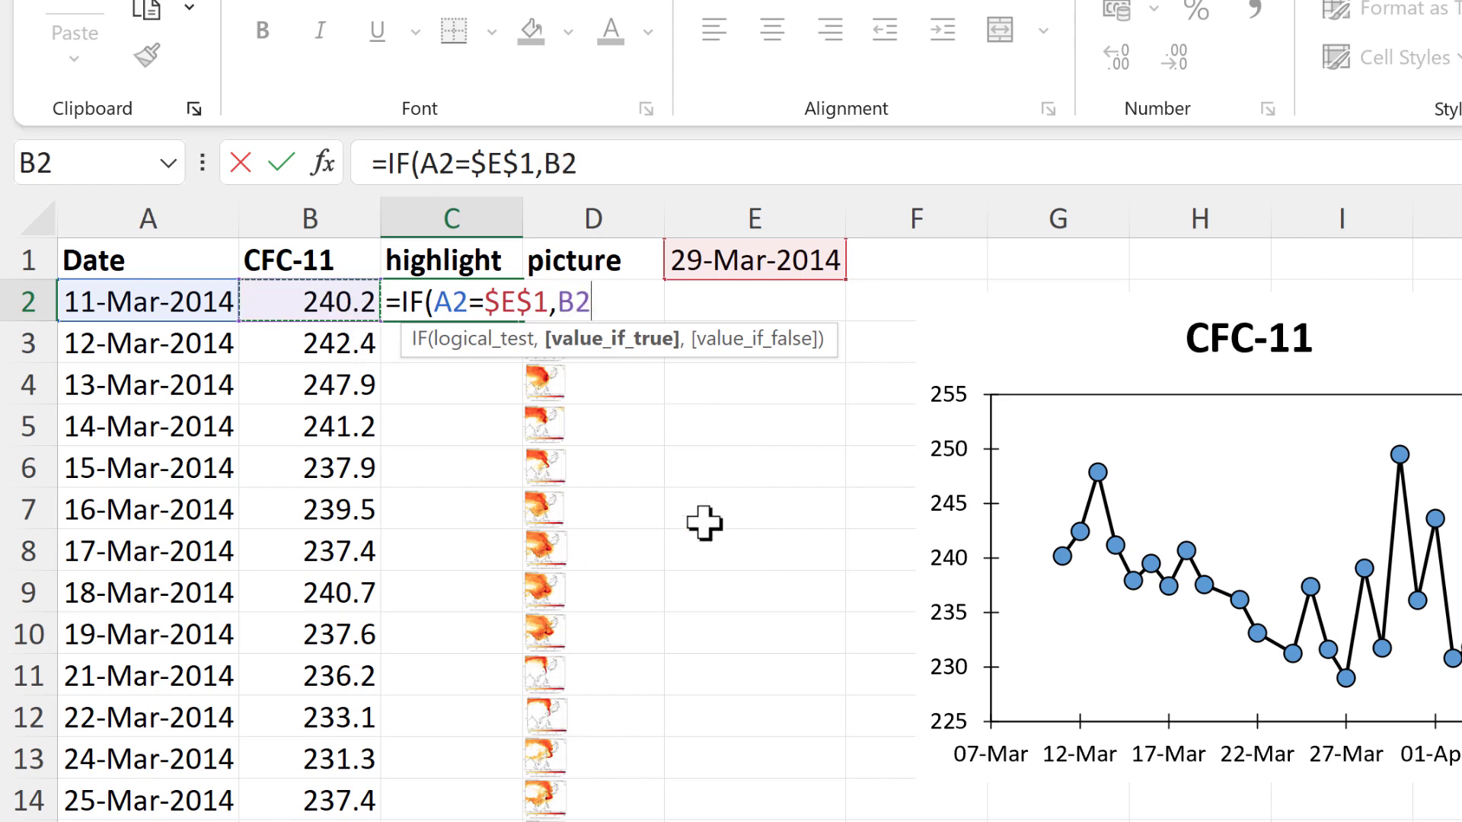
pyautogui.write(',')
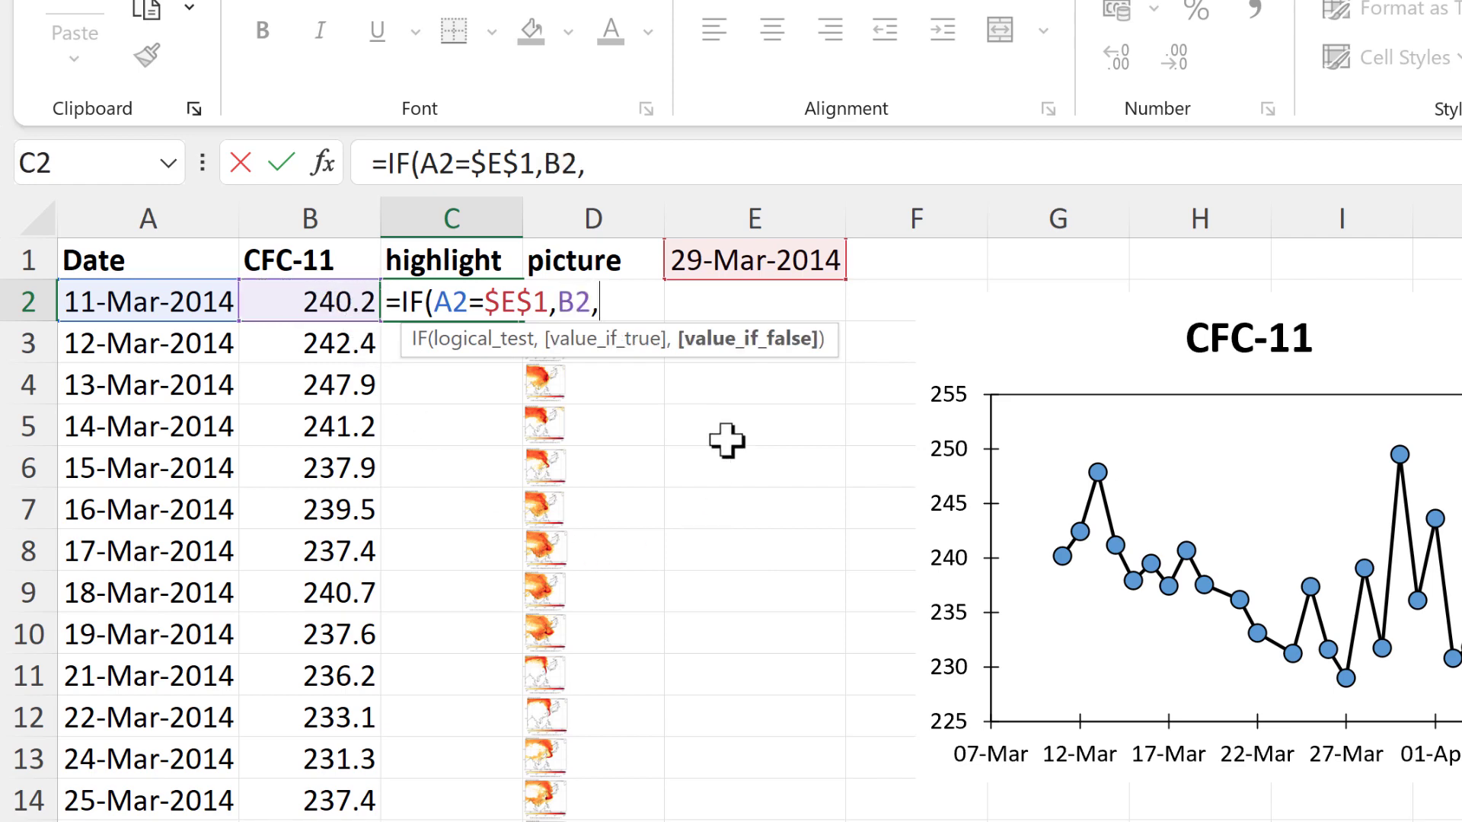
pyautogui.write('NA()')
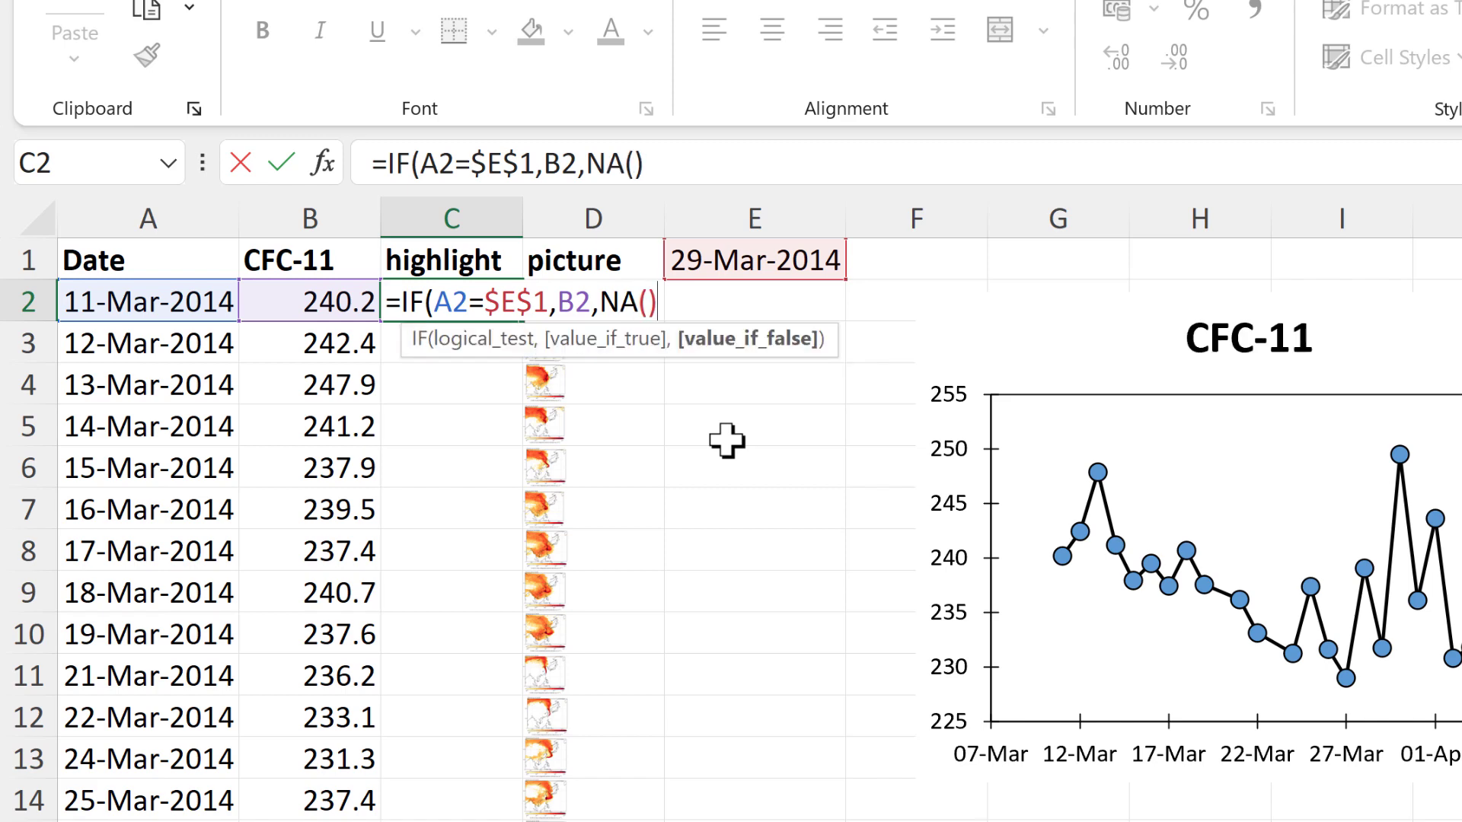
pyautogui.write(')')
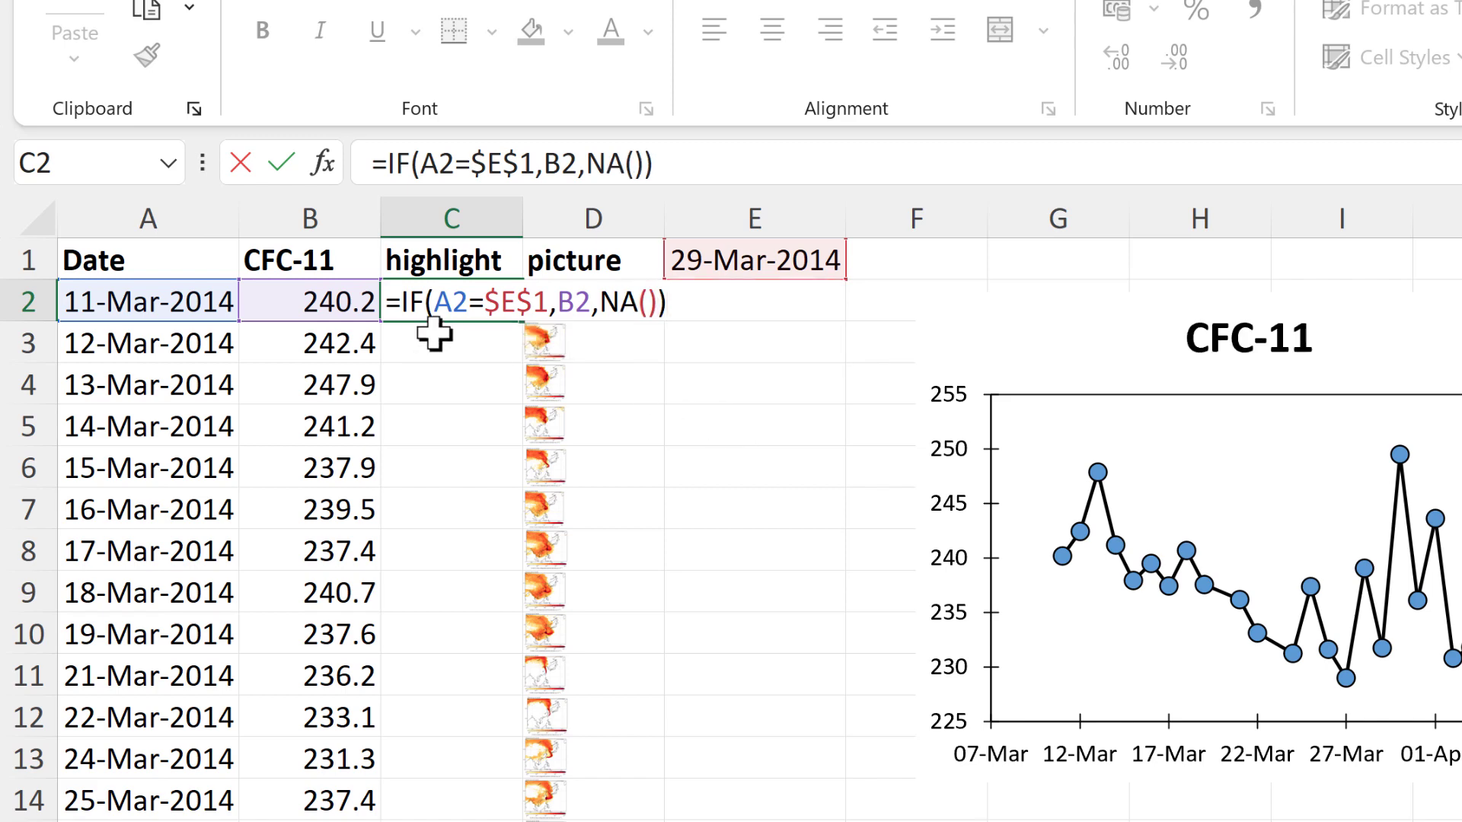
# - Fill the highlight formula down column C and check that the 29-Mar-2014 row shows 231.7
pyautogui.press('Return')
pyautogui.click(436, 296)
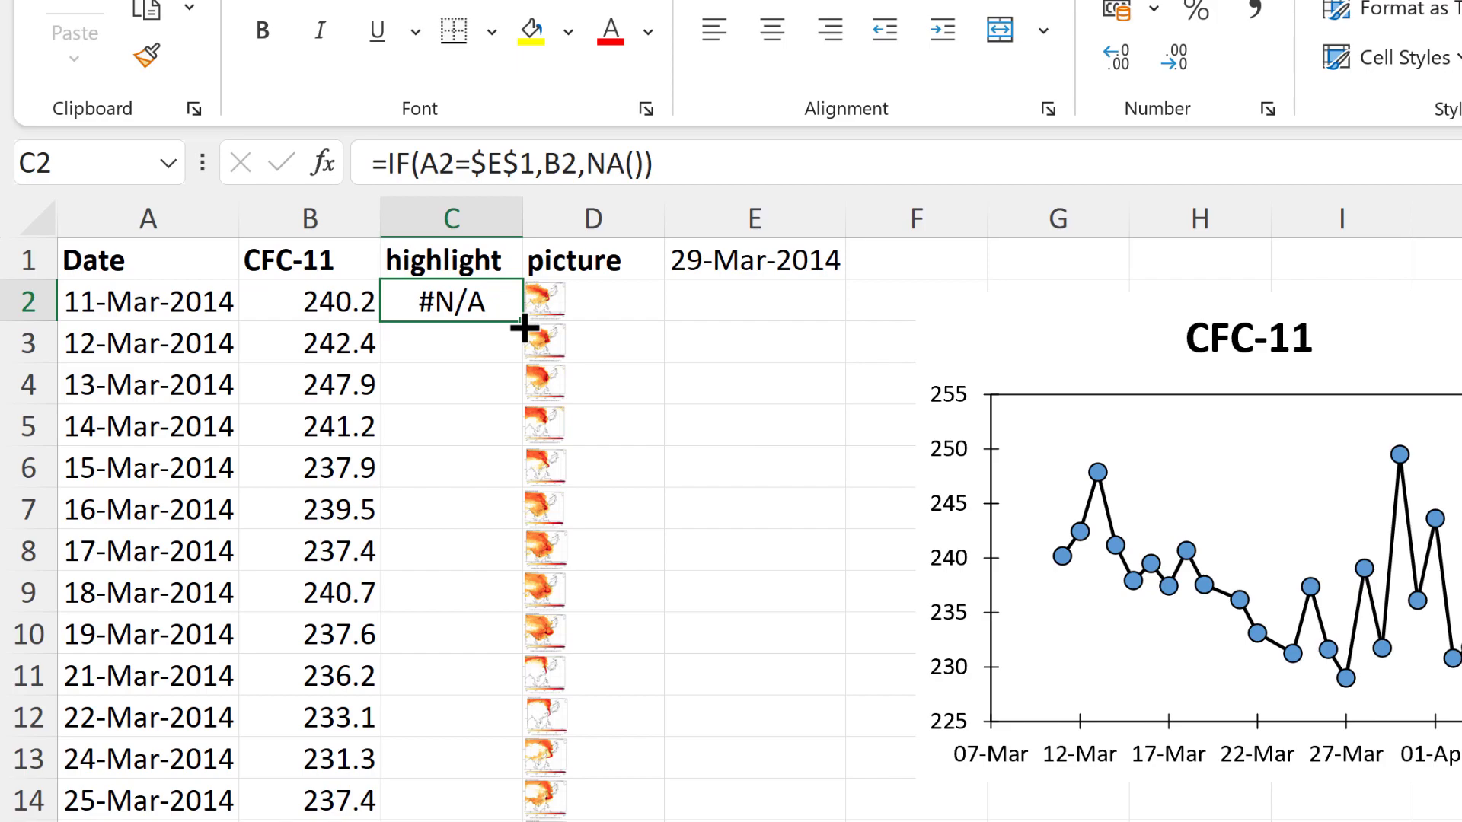
pyautogui.doubleClick(522, 321)
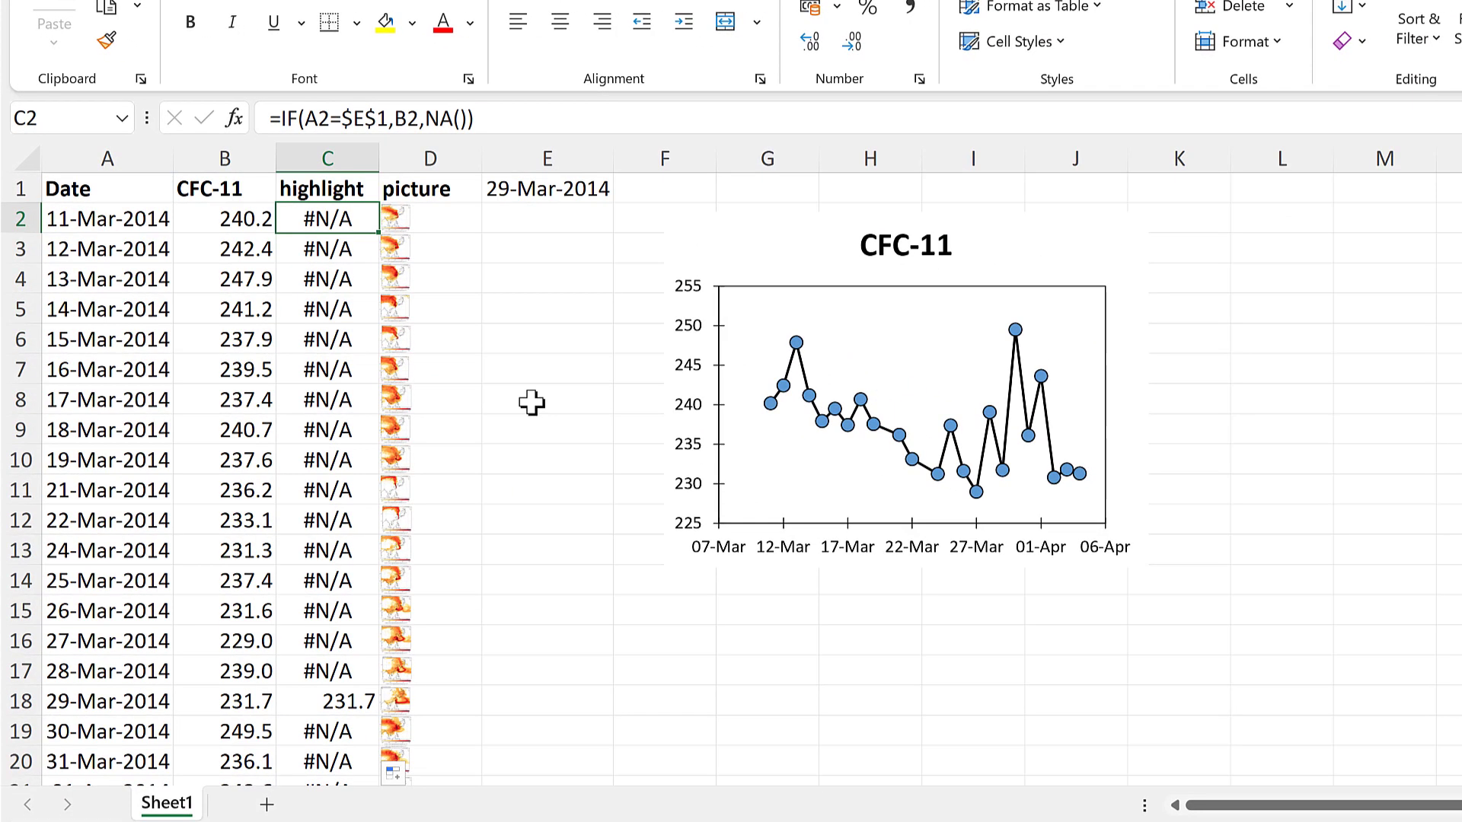
pyautogui.click(335, 699)
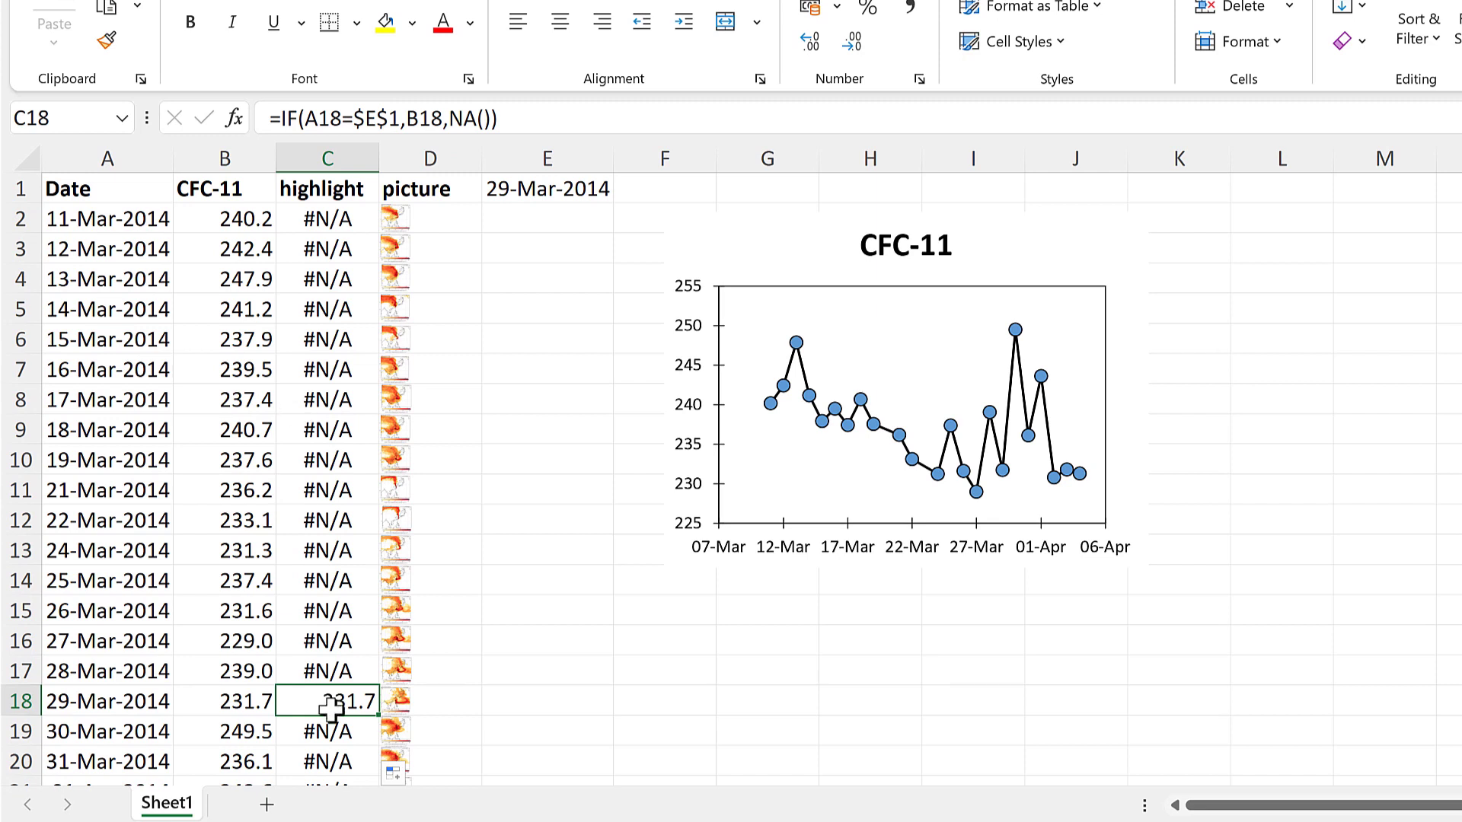
pyautogui.click(126, 704)
pyautogui.moveTo(171, 716); pyautogui.dragTo(358, 700)
pyautogui.click(358, 700)
# - Switch E1 to 14-Mar-2014 and confirm C5 now shows 241.2
pyautogui.click(516, 194)
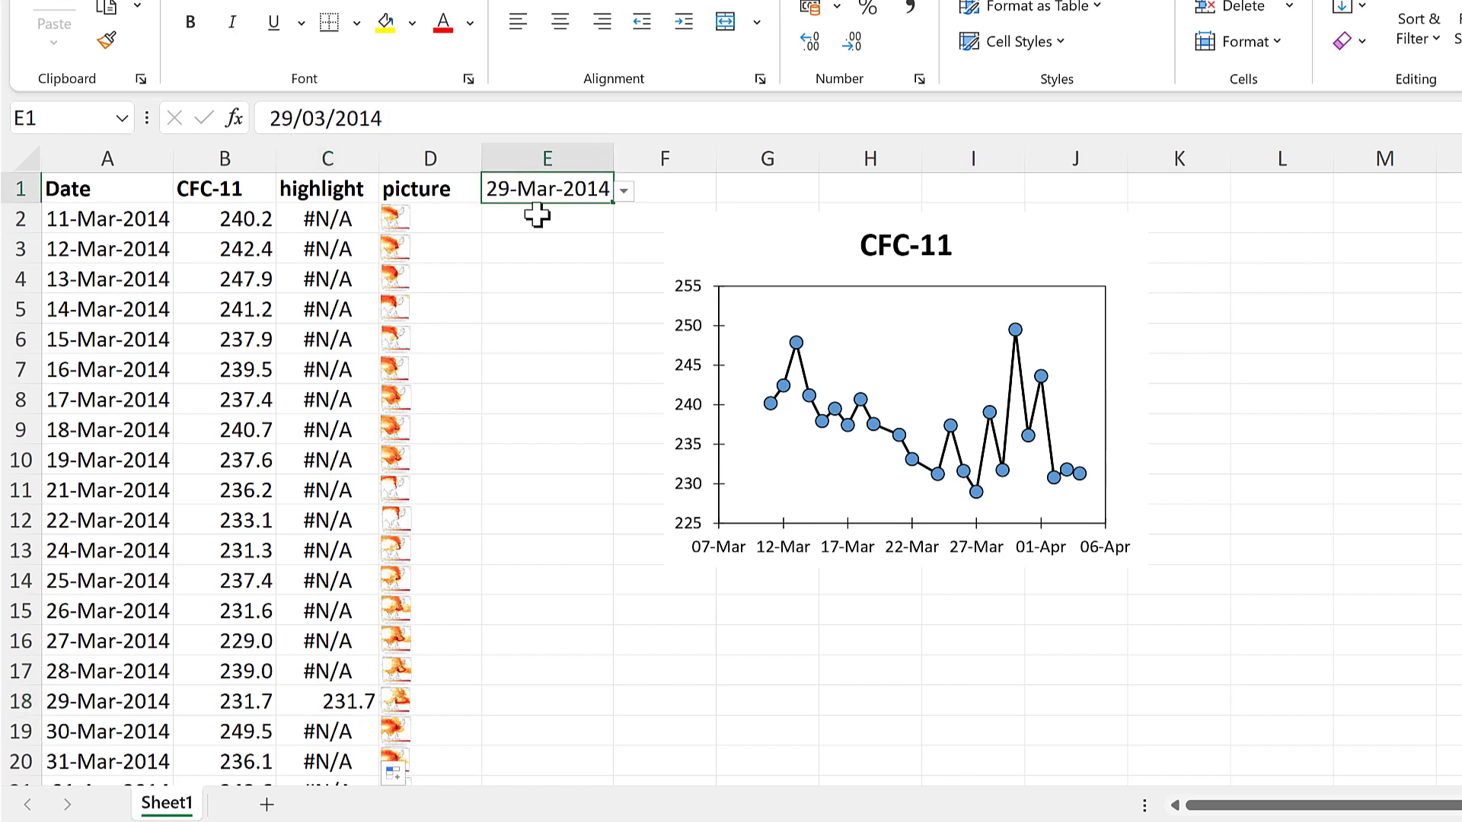
pyautogui.click(624, 192)
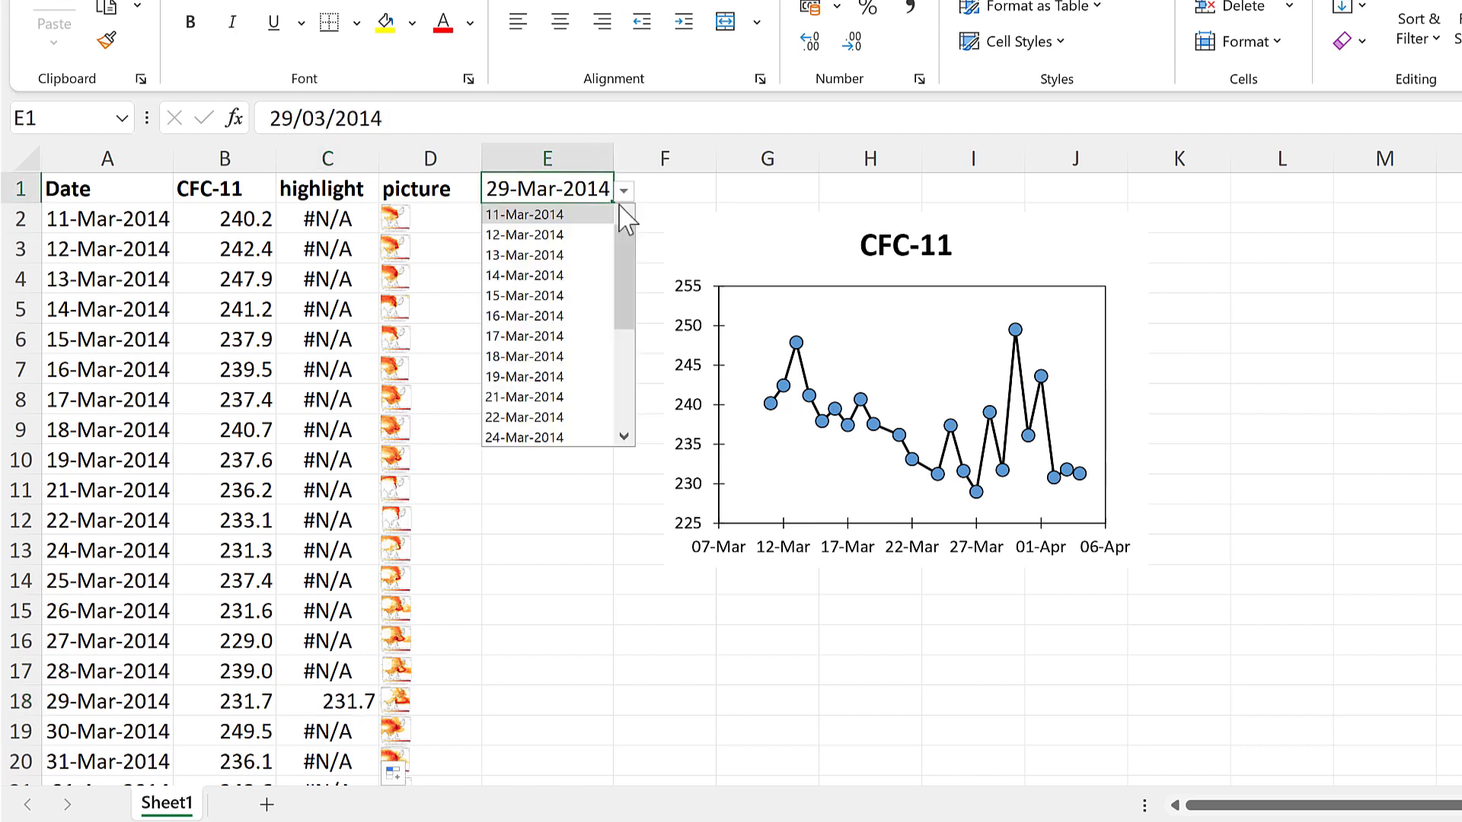
pyautogui.click(542, 277)
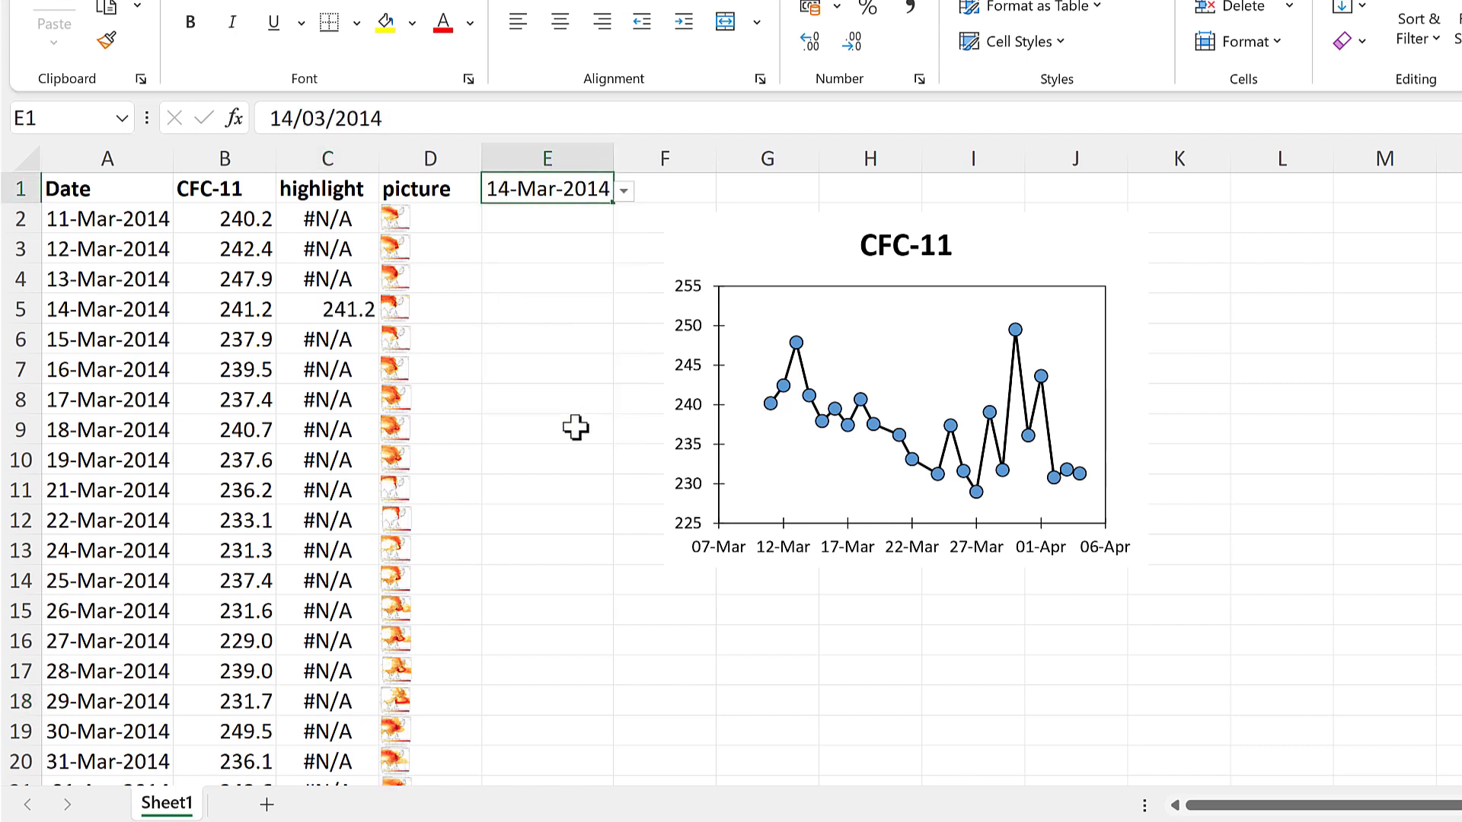
pyautogui.click(362, 312)
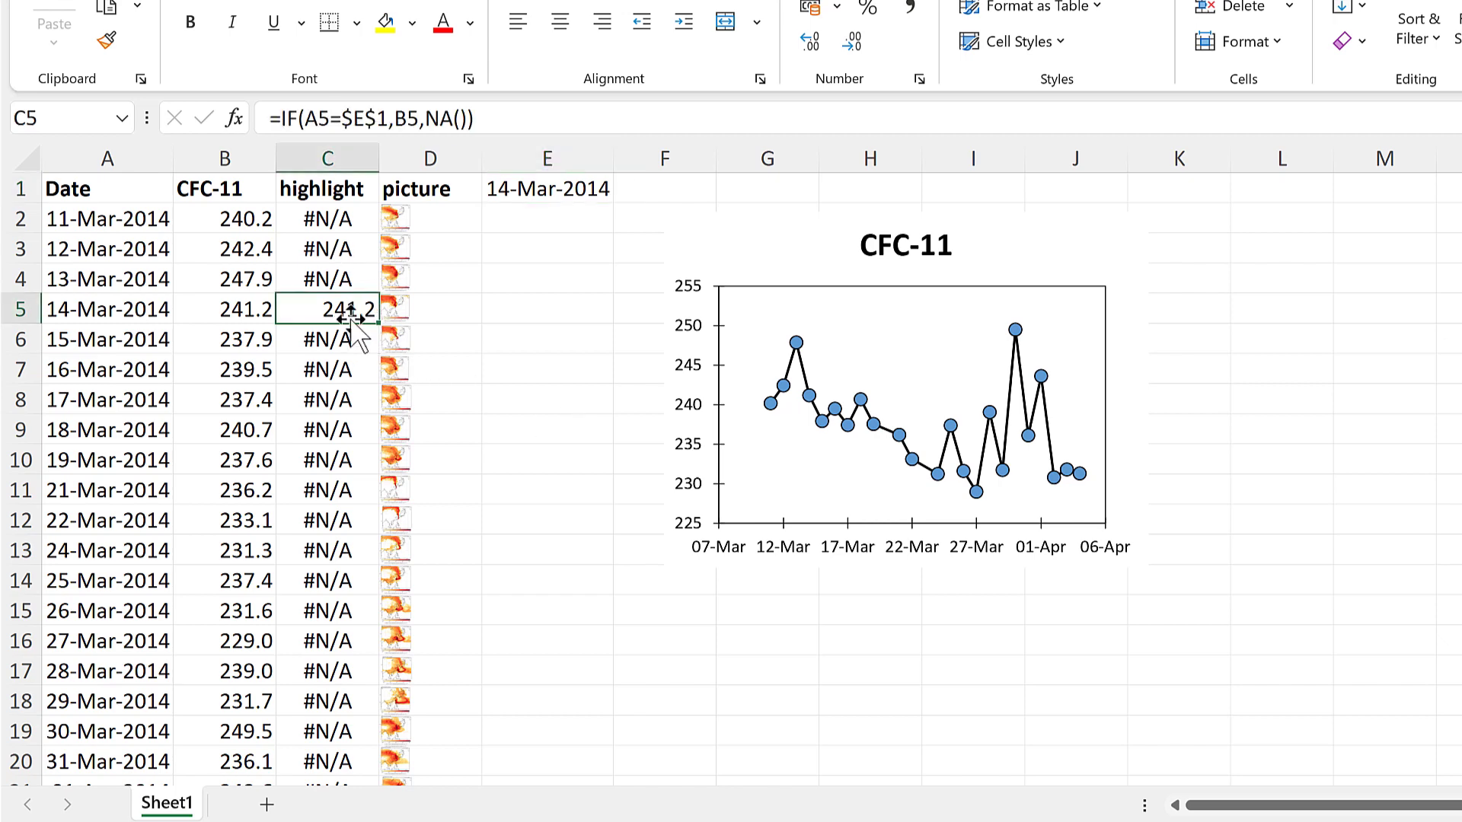
pyautogui.click(312, 223)
# - Copy the highlight column C2:C24 and paste it into the CFC-11 chart as a second series
pyautogui.hotkey('ctrl', 'shift', 'Down')
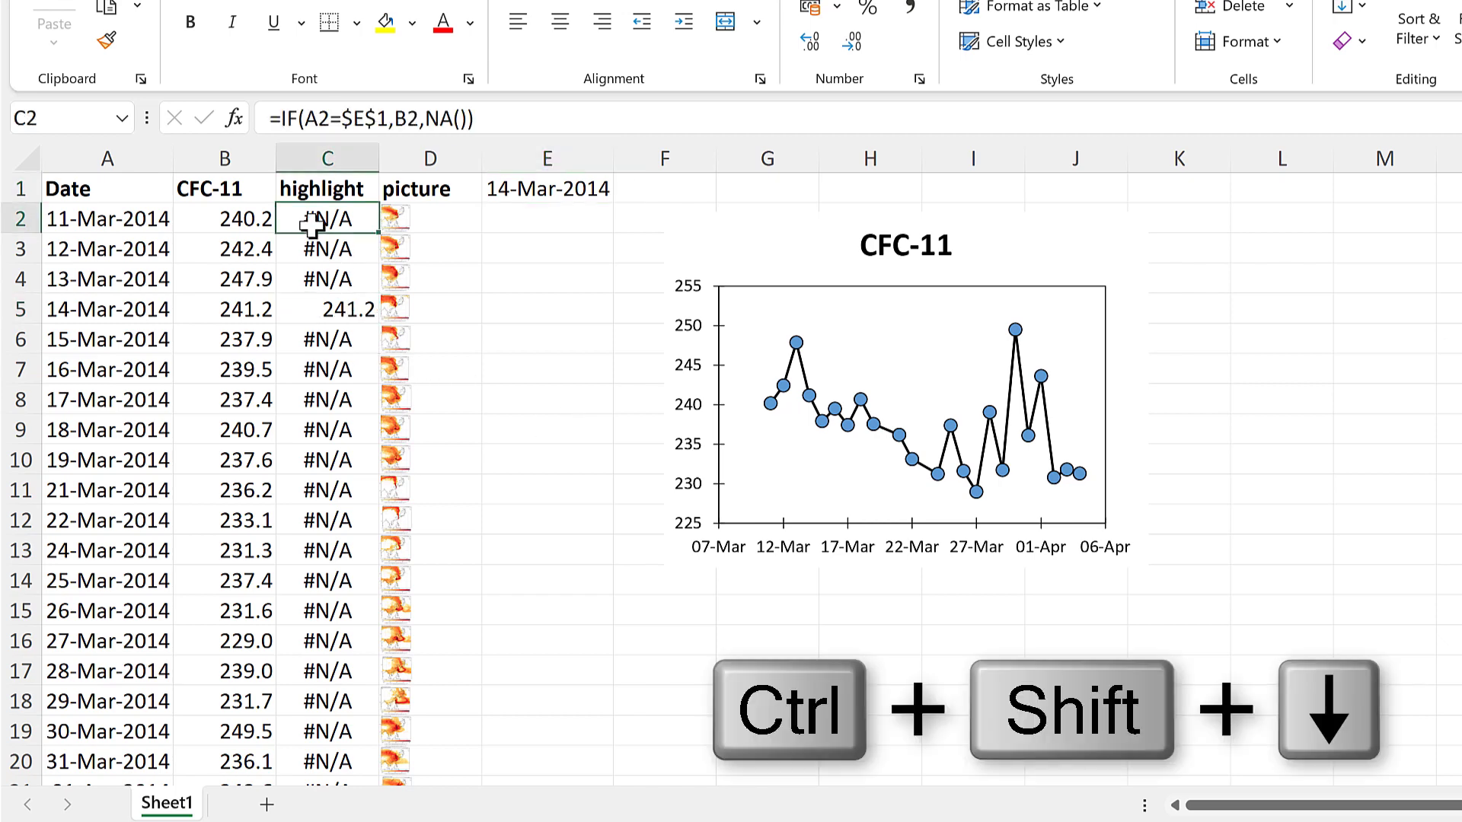
pyautogui.scroll(2, 350, 370)
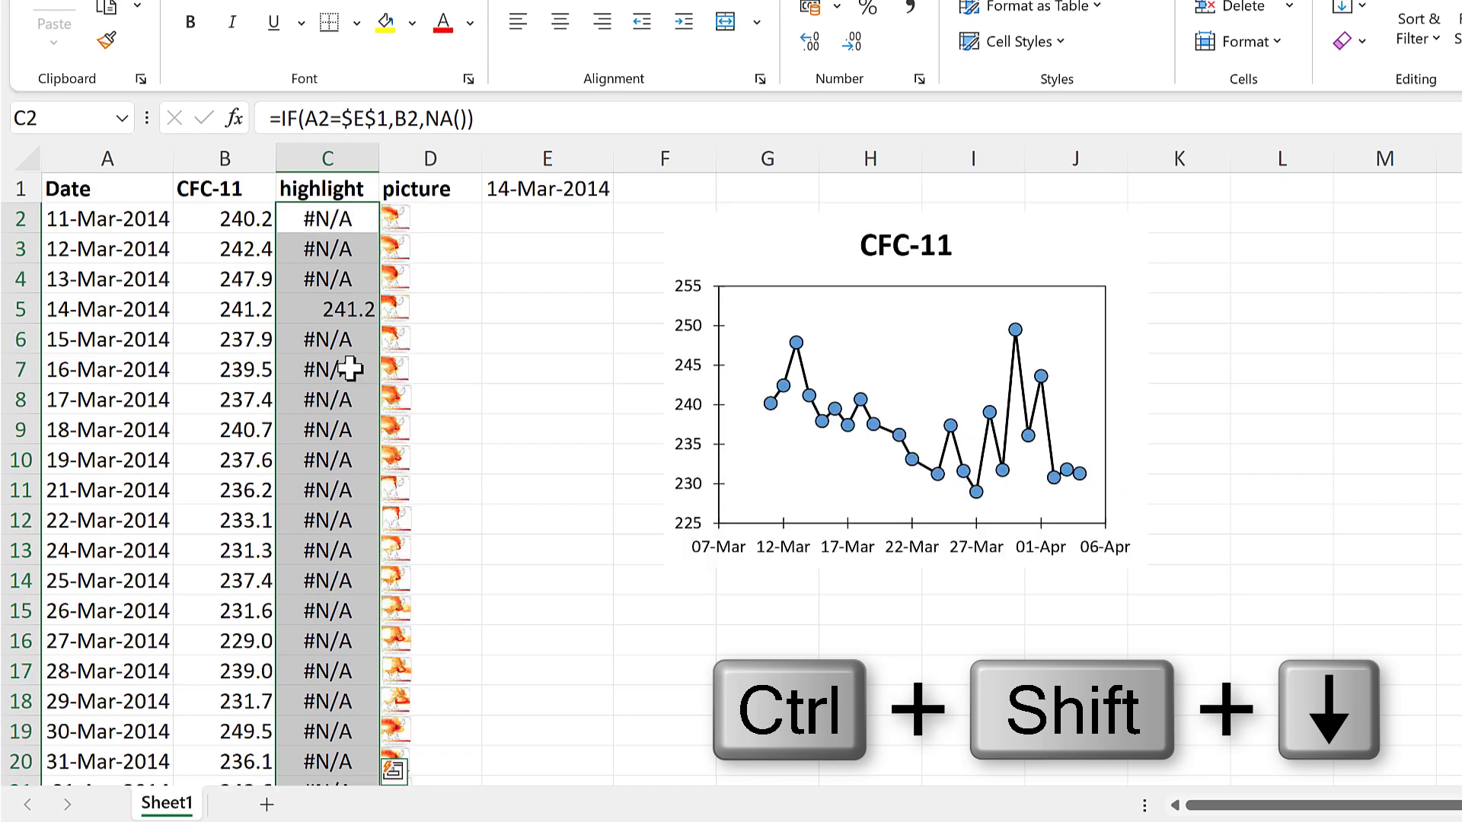
pyautogui.hotkey('ctrl', 'c')
pyautogui.click(780, 280)
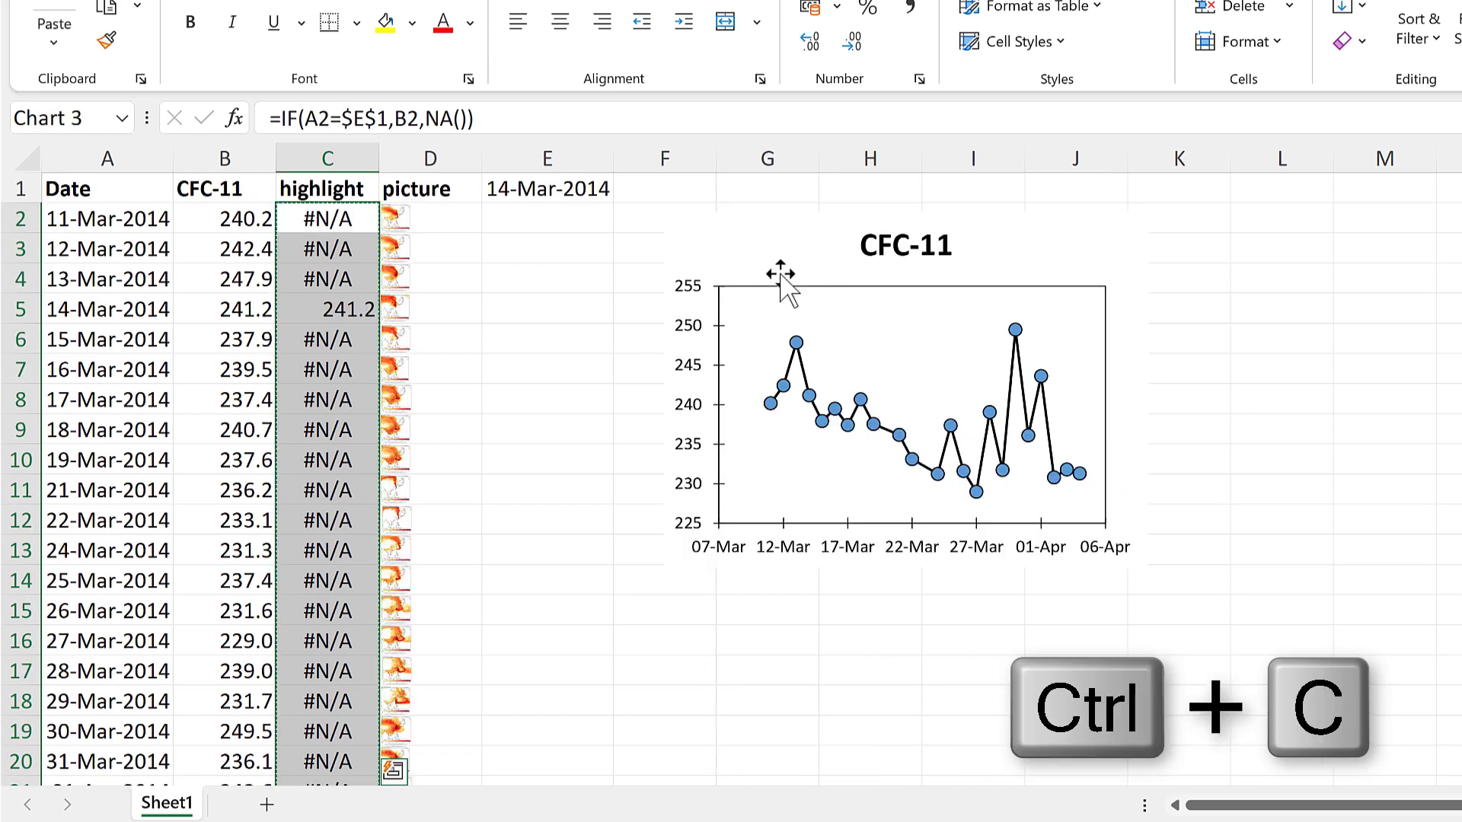
pyautogui.hotkey('ctrl', 'v')
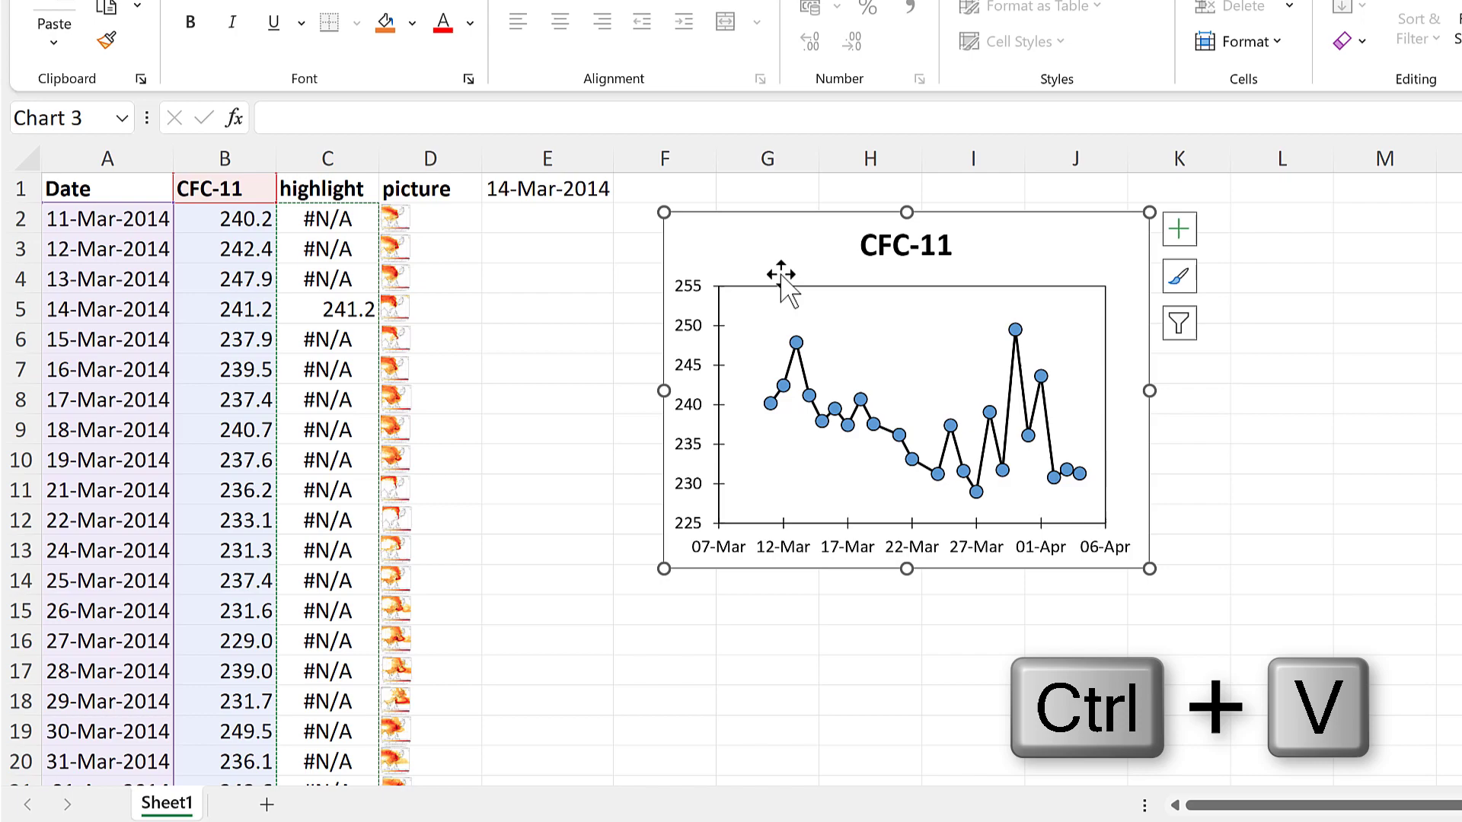
# - Select the new 14-Mar highlight point's series and open its formatting settings
pyautogui.click(596, 271)
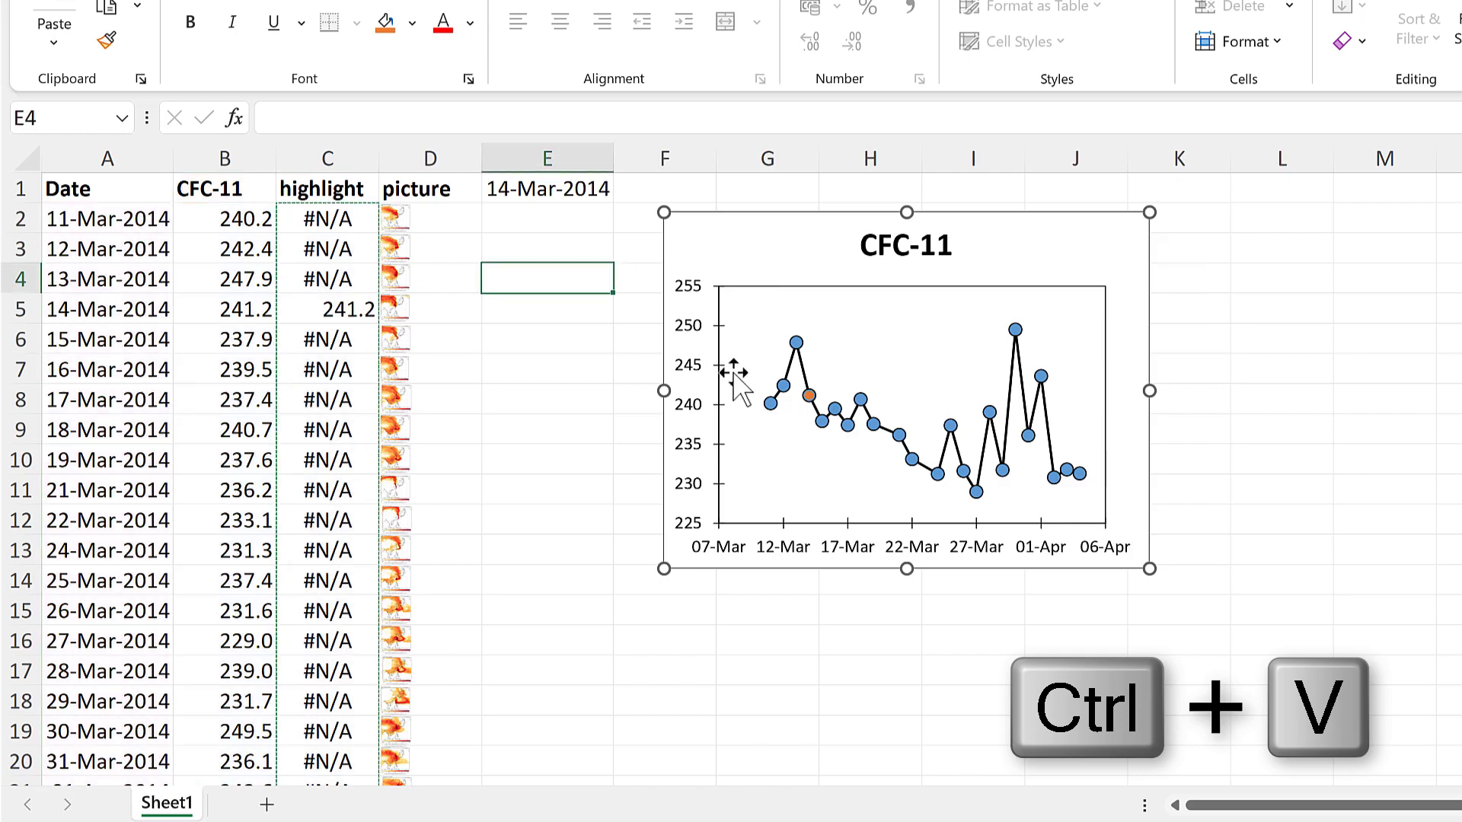
pyautogui.click(808, 395)
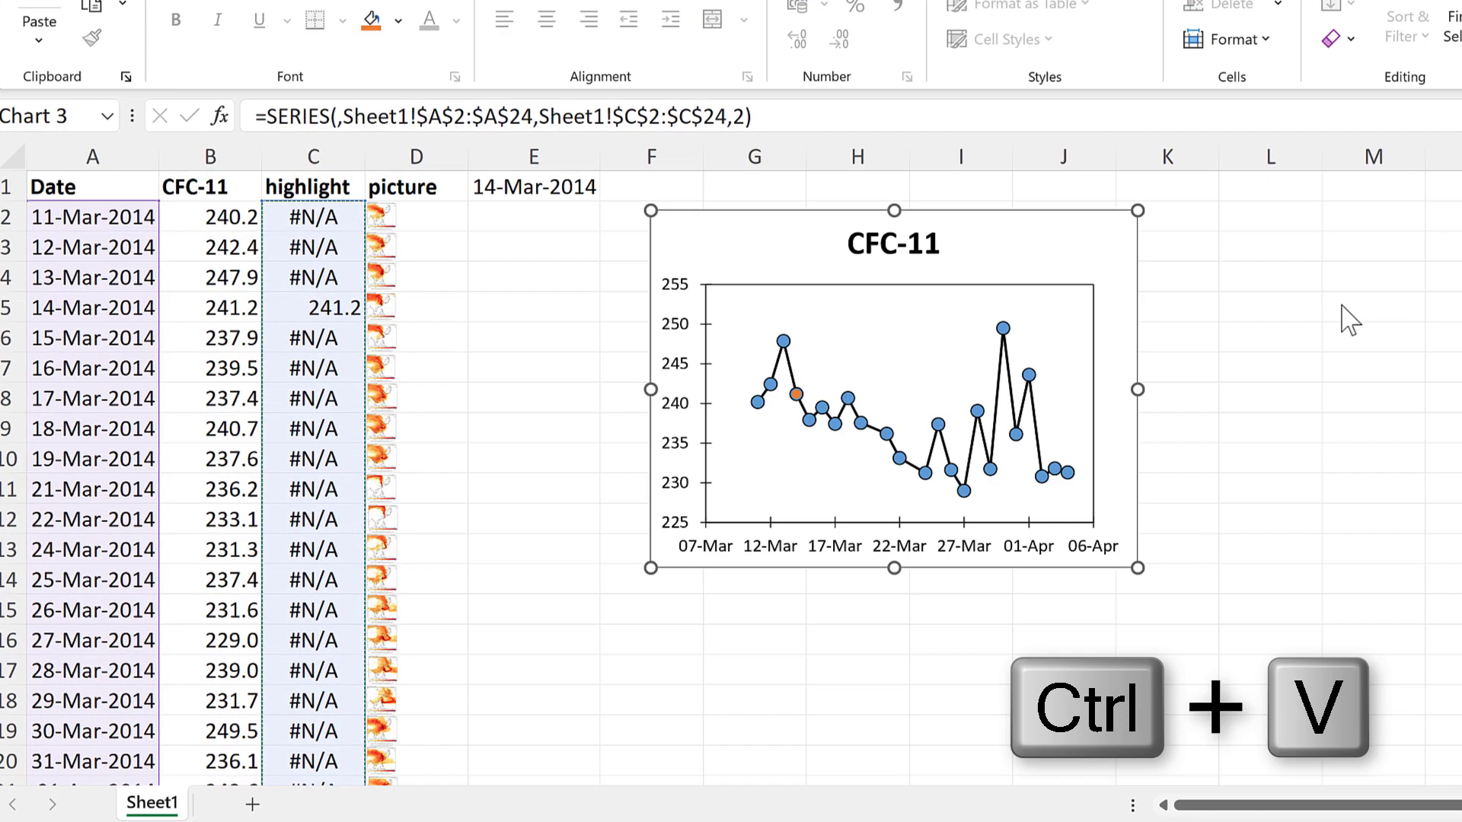
pyautogui.hotkey('ctrl', '1')
# - Give the highlight point a dark marker border, solid red fill and built-in size-6 marker, then close the pane
pyautogui.click(1461, 255)
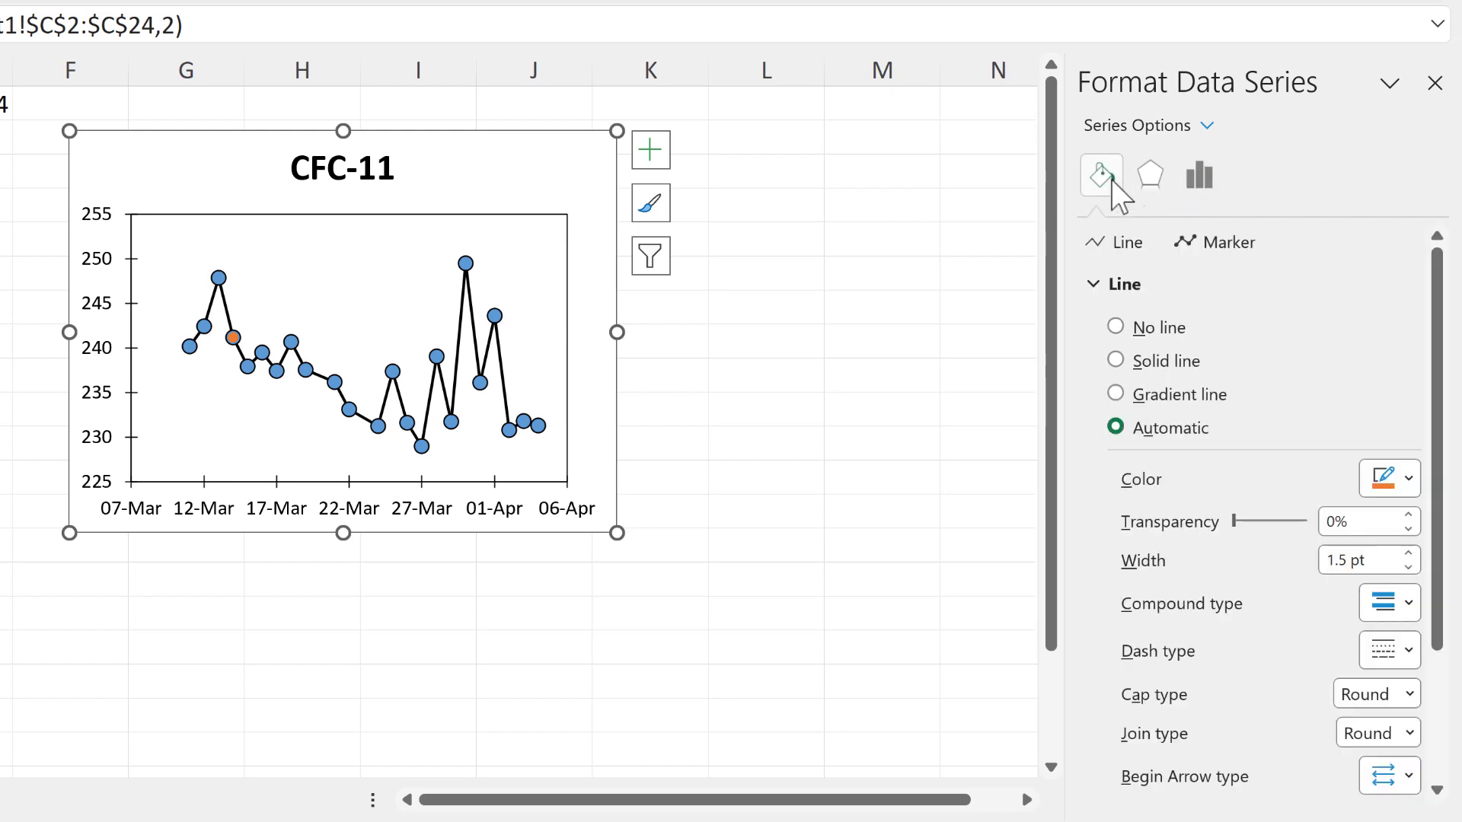
pyautogui.click(1214, 242)
pyautogui.scroll(-3, 1263, 457)
pyautogui.click(1390, 629)
pyautogui.click(1277, 436)
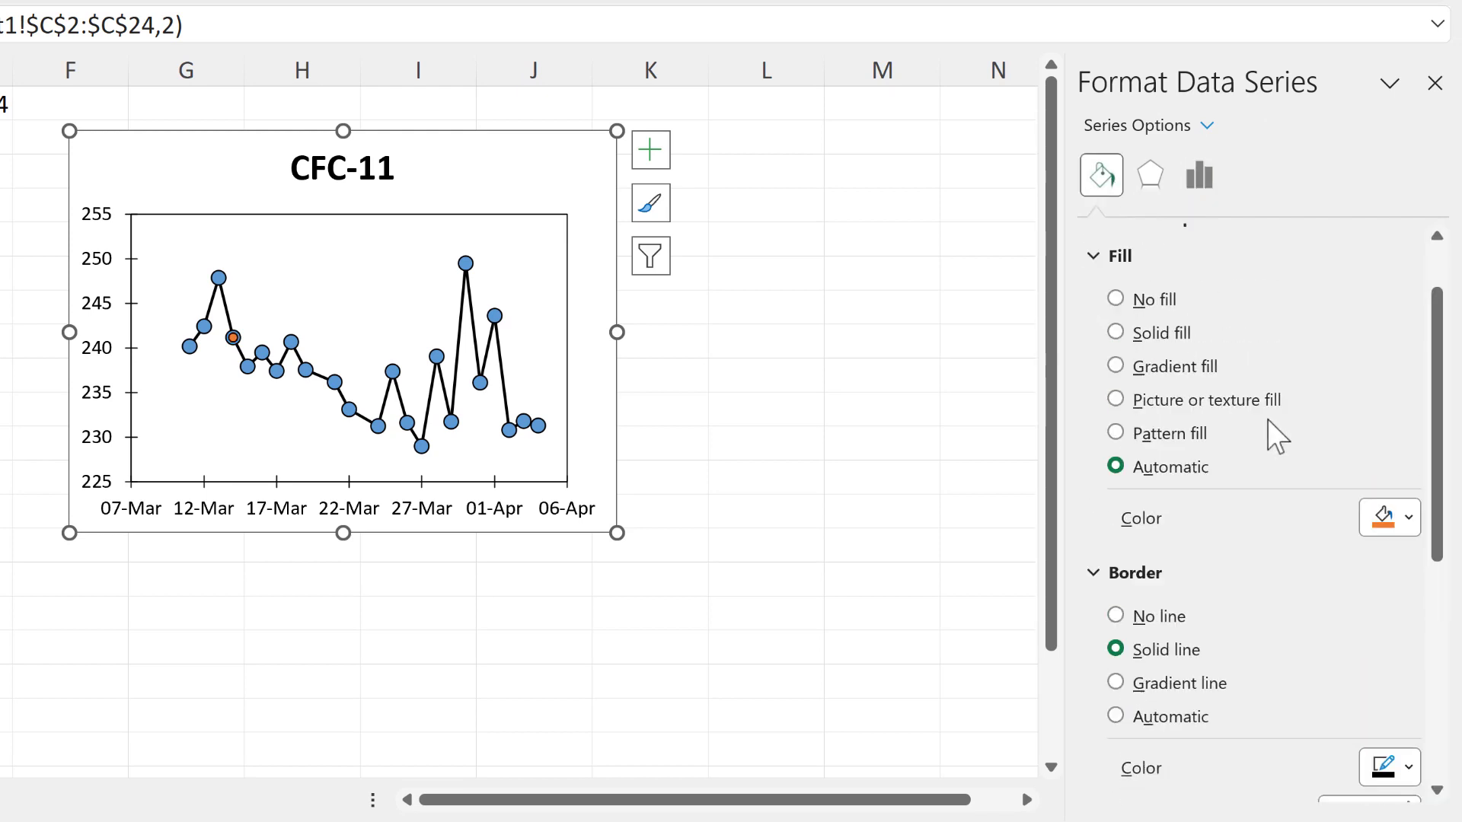
pyautogui.scroll(2, 1277, 436)
pyautogui.click(1390, 585)
pyautogui.click(1252, 522)
pyautogui.click(1170, 284)
pyautogui.click(1115, 390)
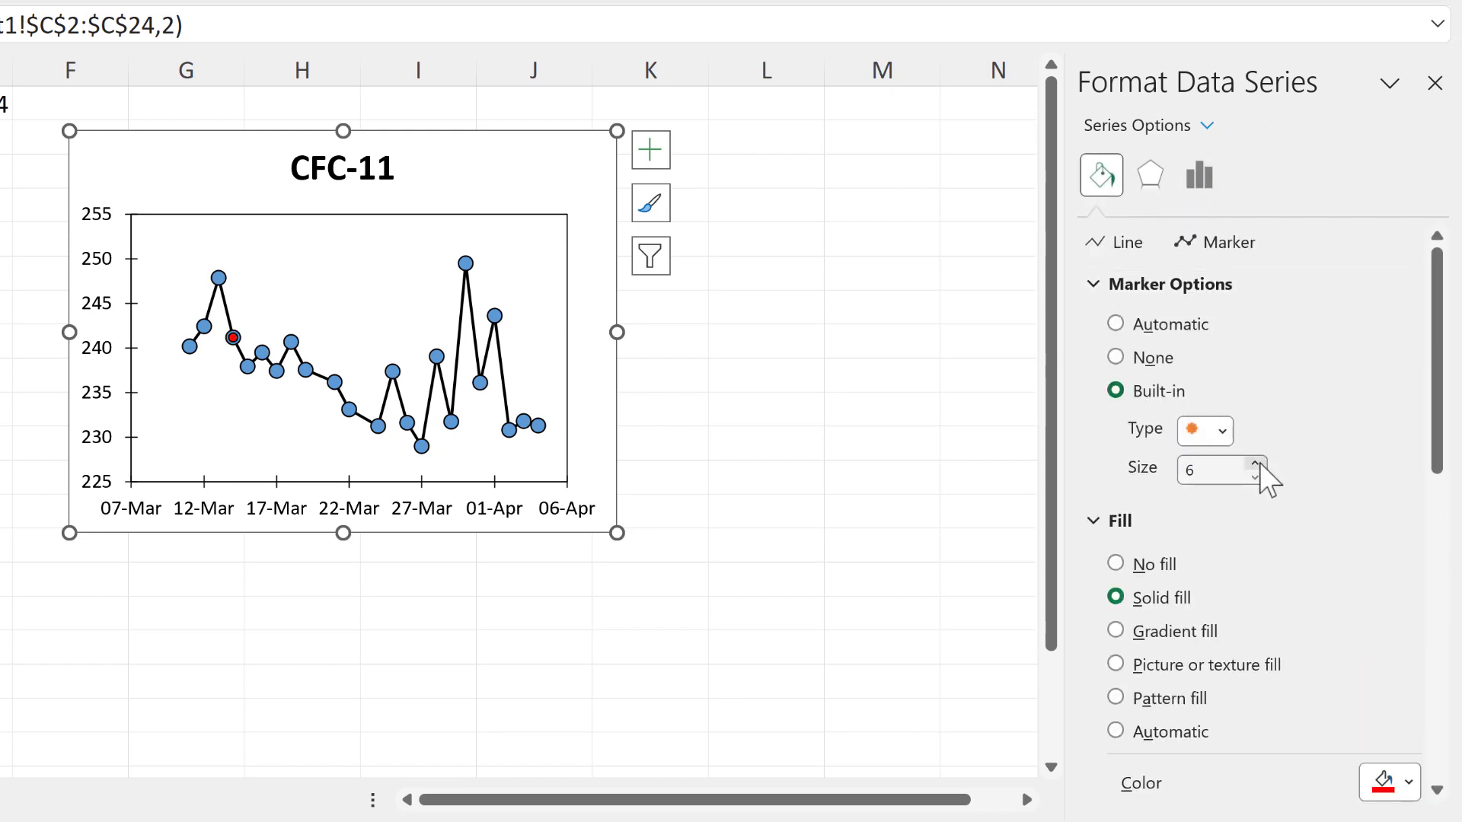
pyautogui.click(1434, 82)
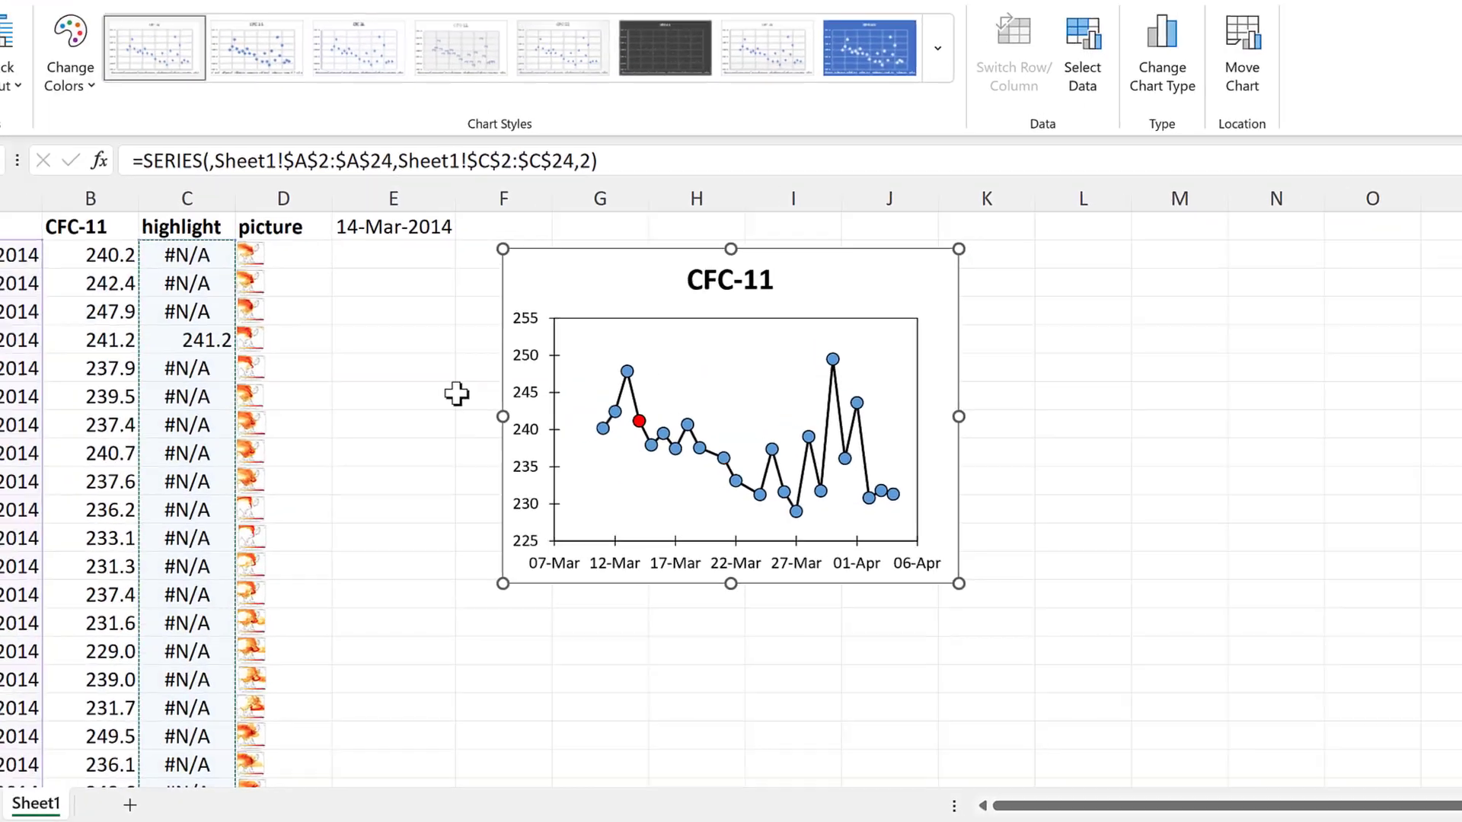
pyautogui.click(187, 341)
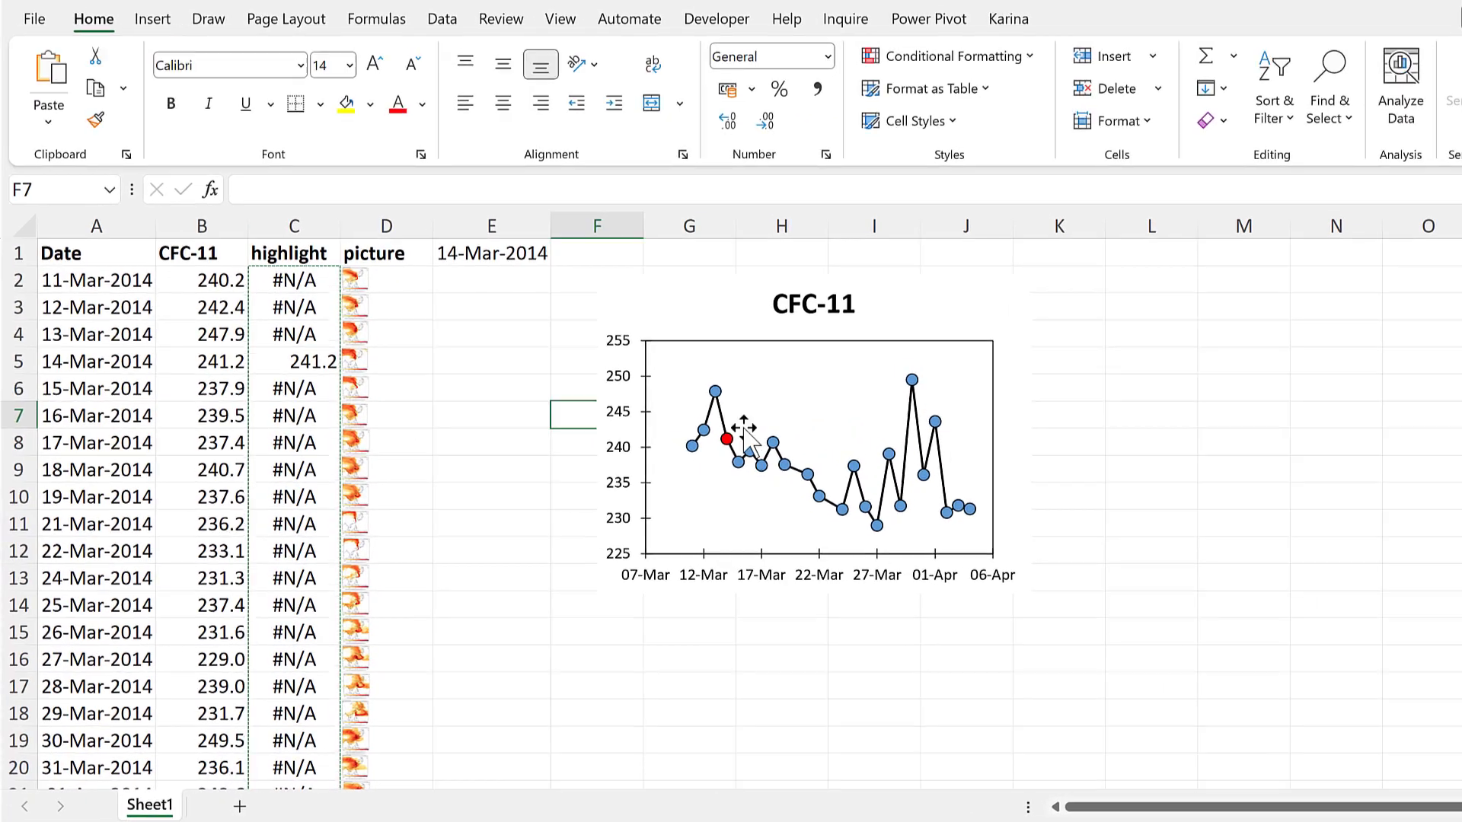
# - Choose 19-Mar-2014 from the E1 date dropdown and clear the copy marquee
pyautogui.click(520, 247)
pyautogui.click(561, 258)
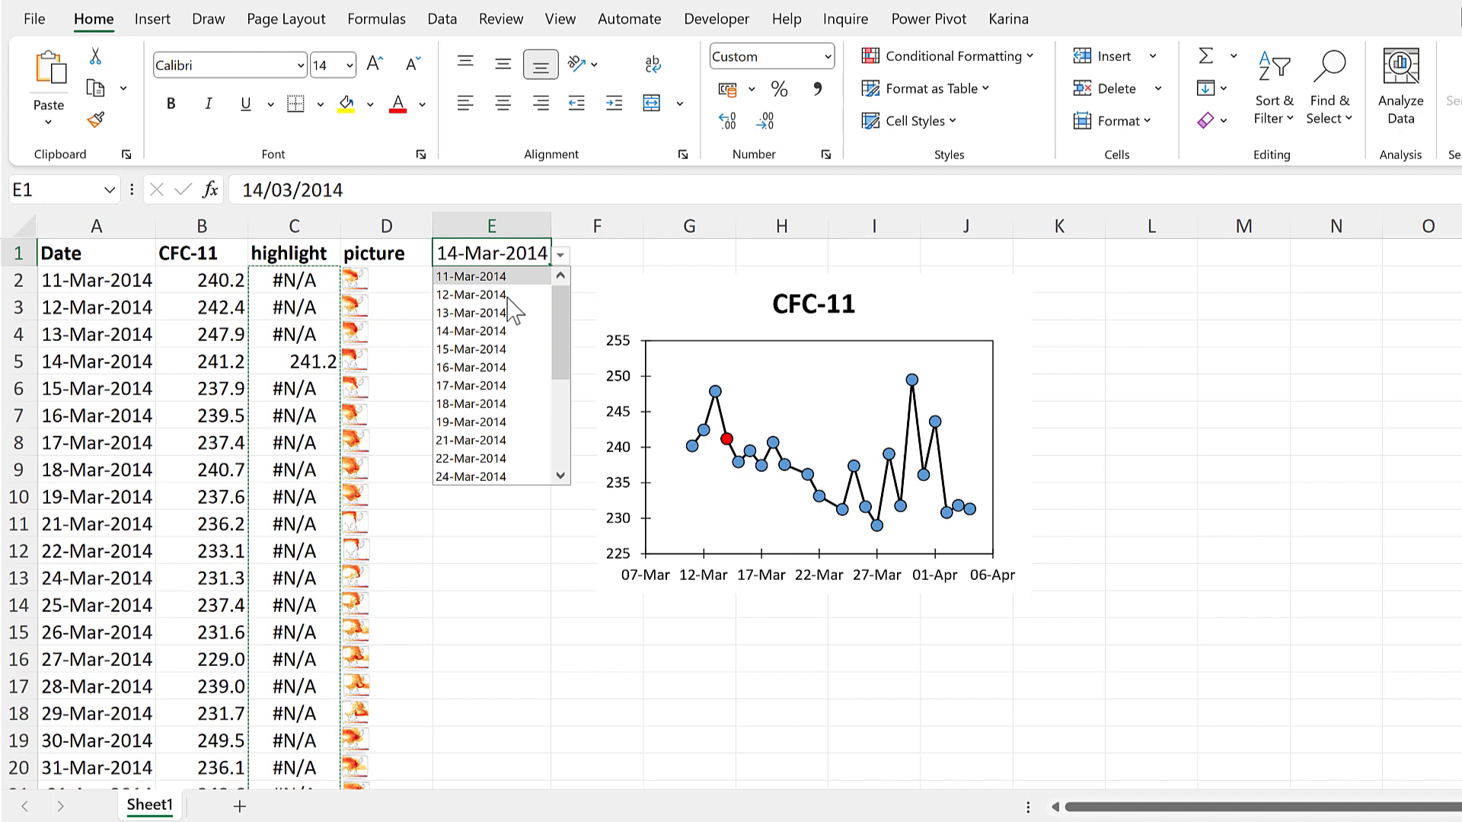
pyautogui.click(507, 422)
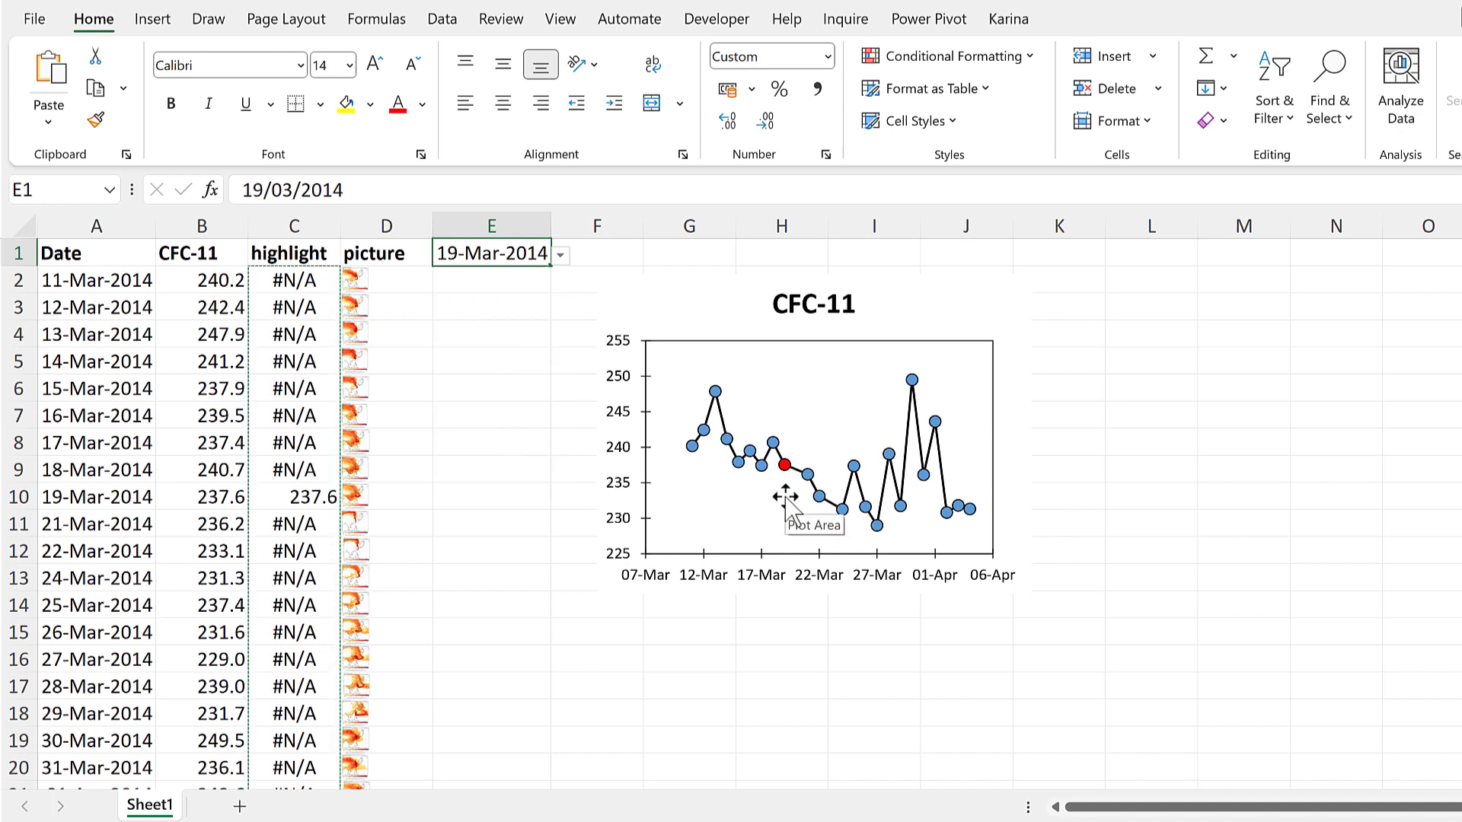
pyautogui.press('Escape')
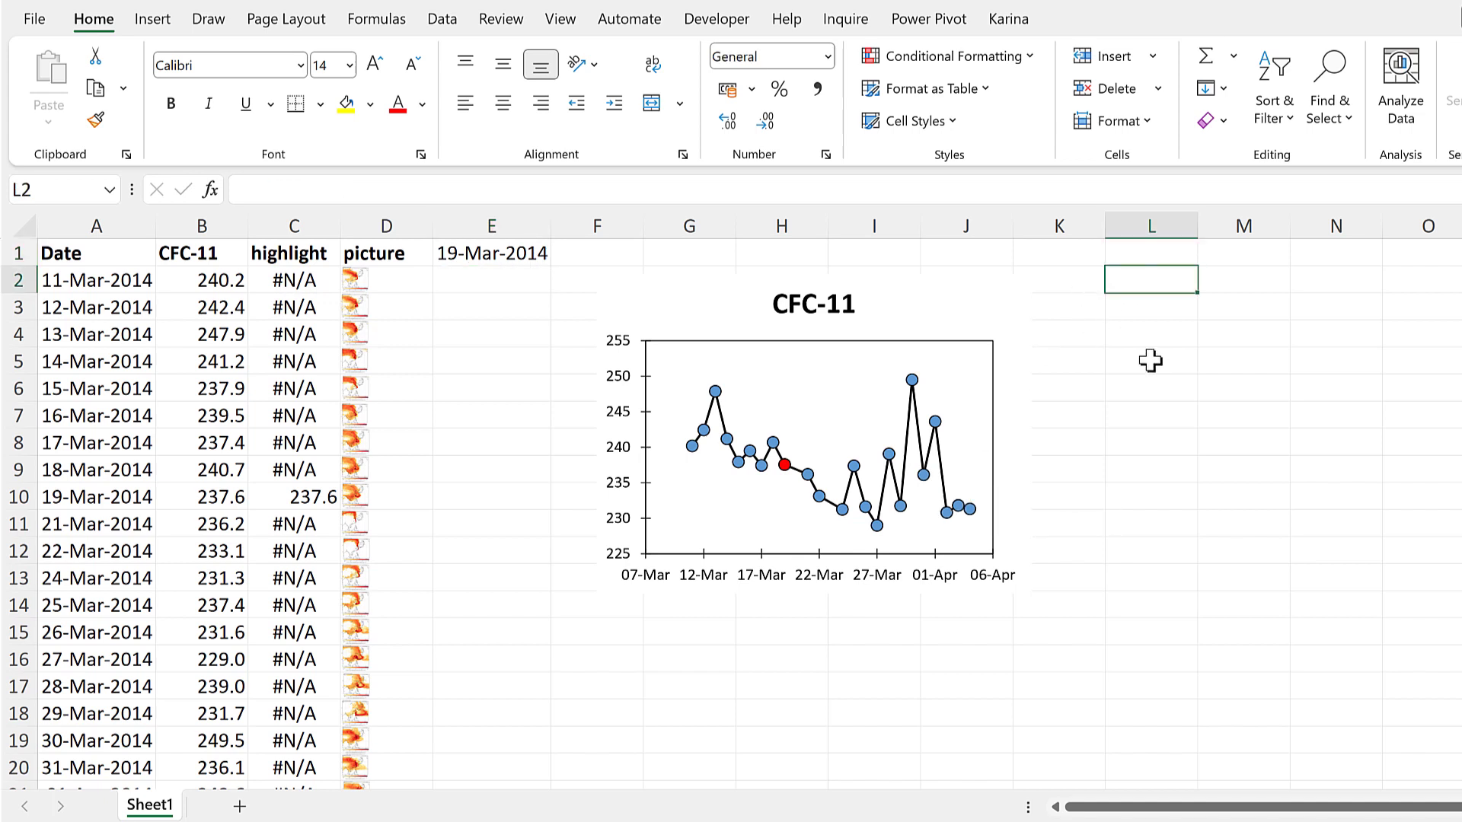
# - Enter =XLOOKUP(E1,A2:A24,D2:D24) in L2 to return the map picture for the chosen date
pyautogui.write('=')
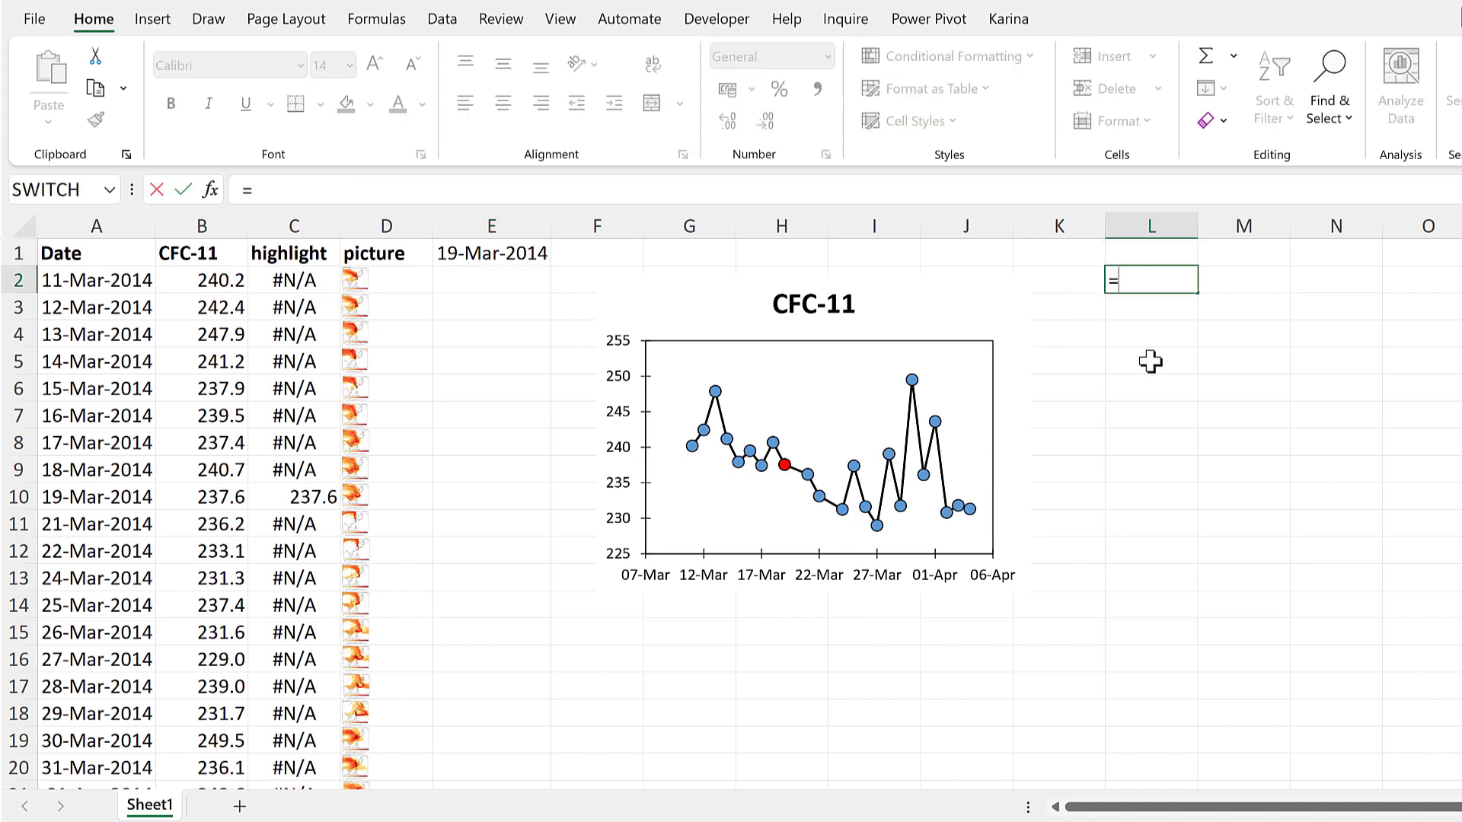
pyautogui.write('xlookup')
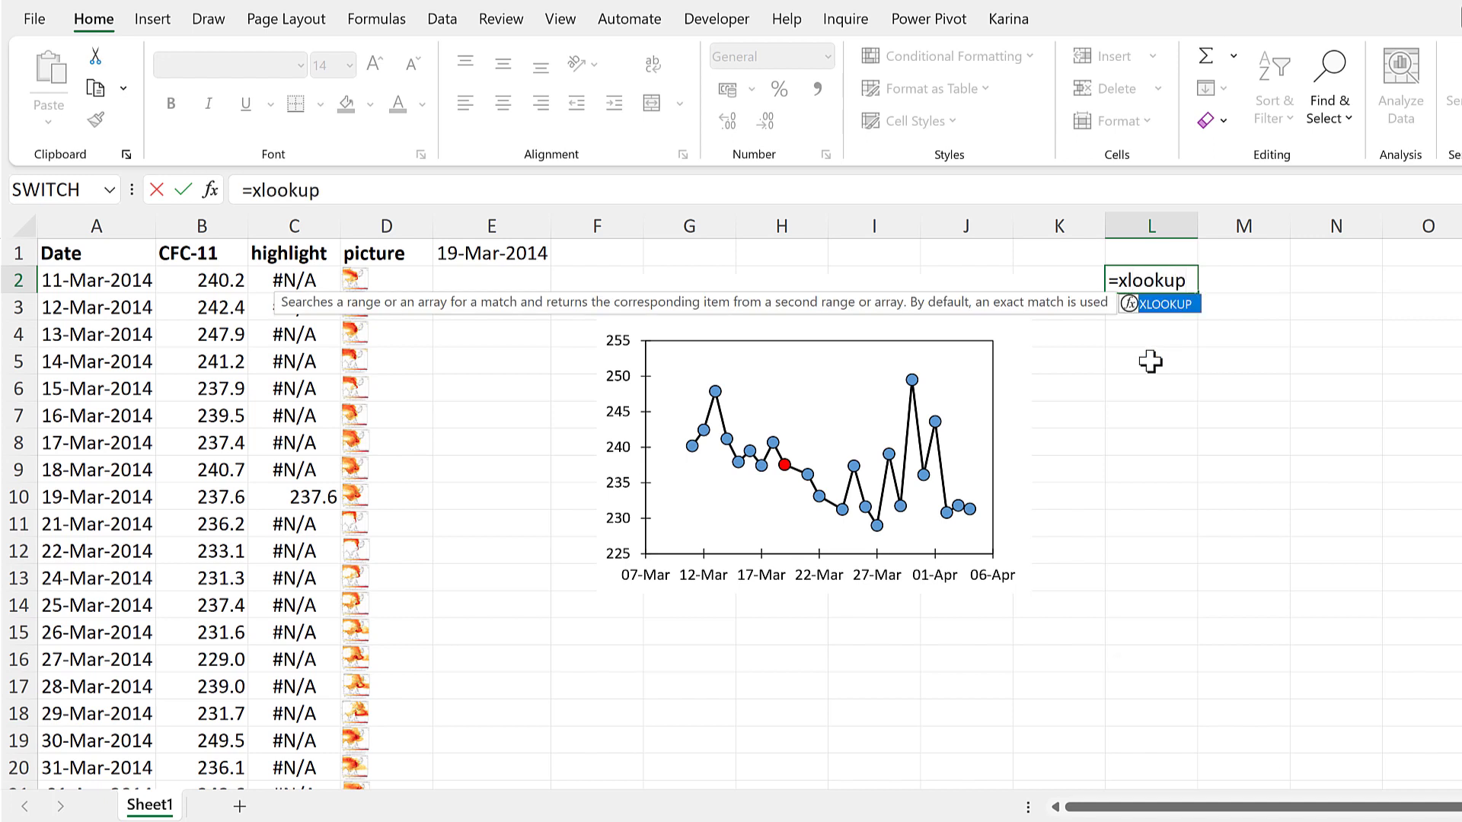
pyautogui.press('Tab')
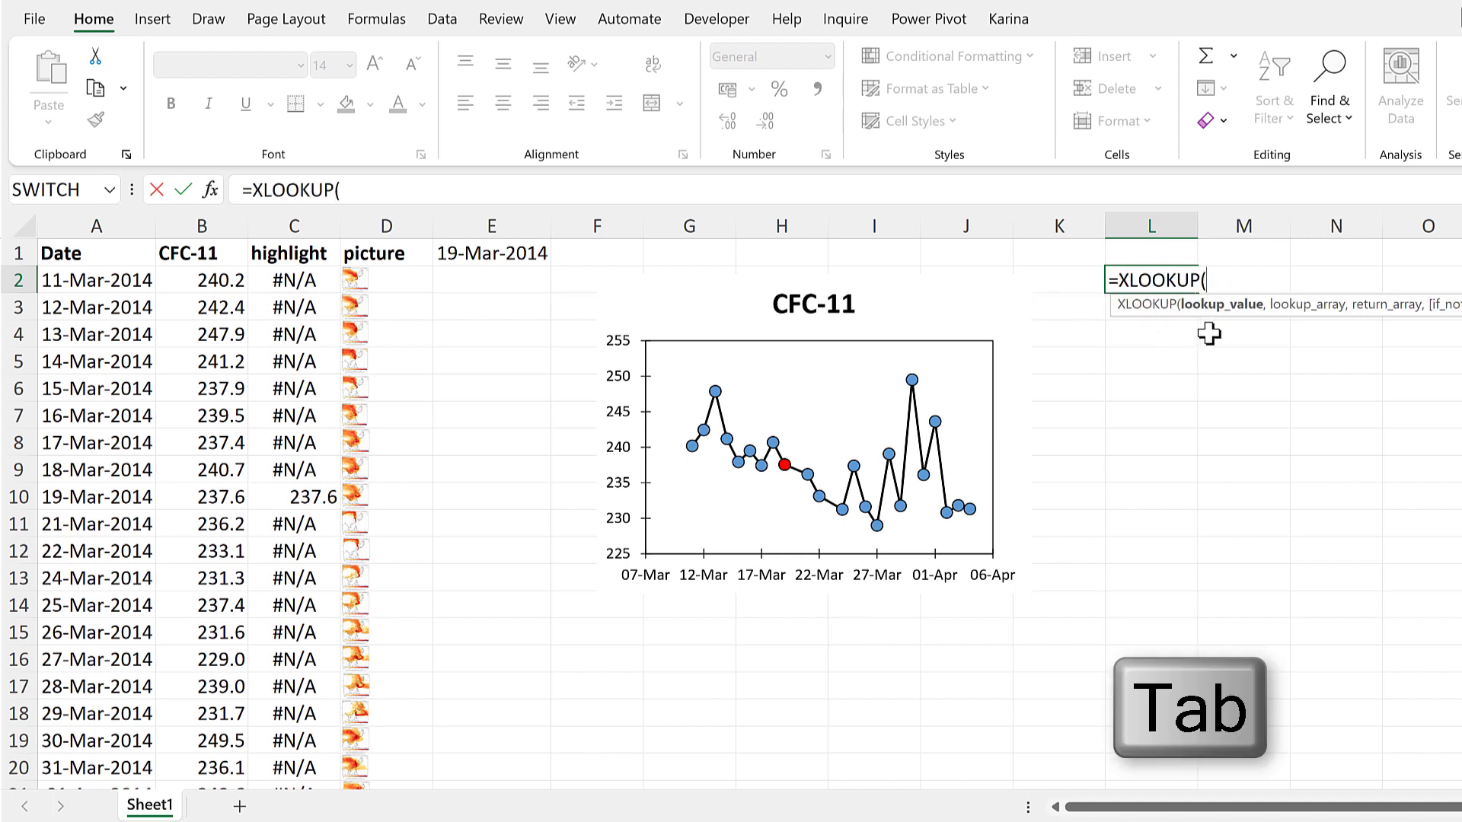
pyautogui.click(468, 253)
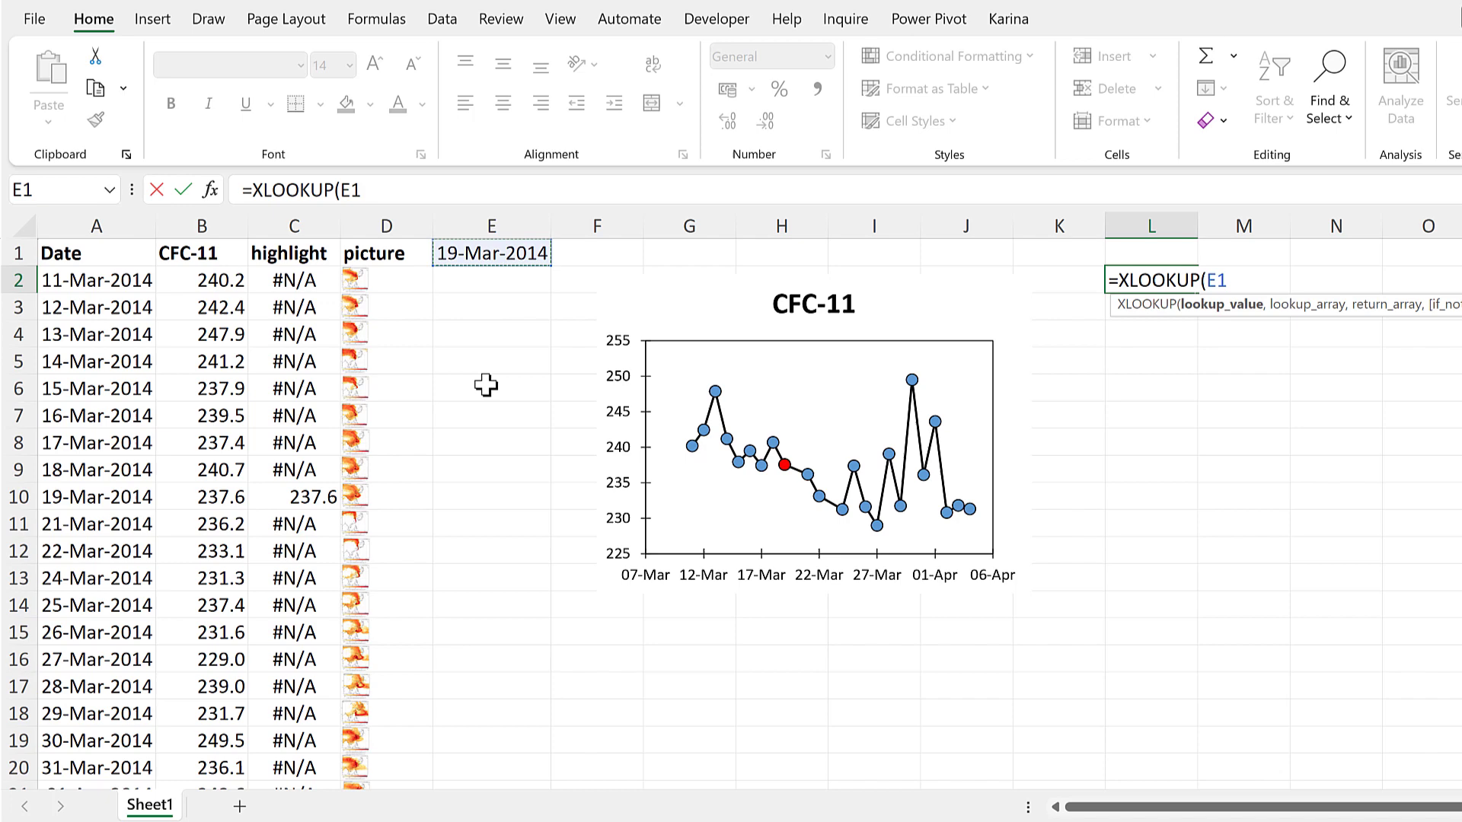
pyautogui.write(',')
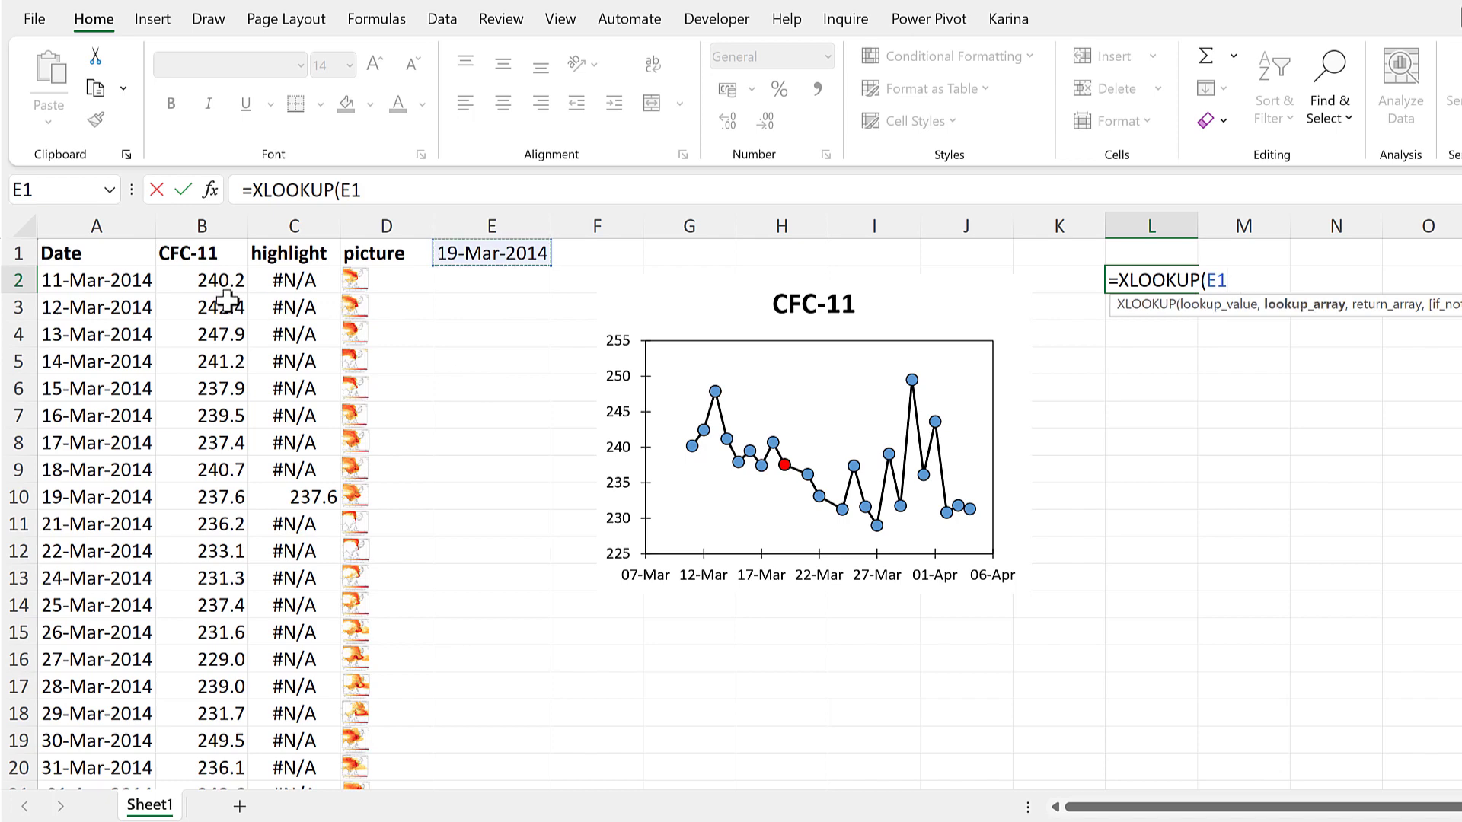
pyautogui.click(131, 281)
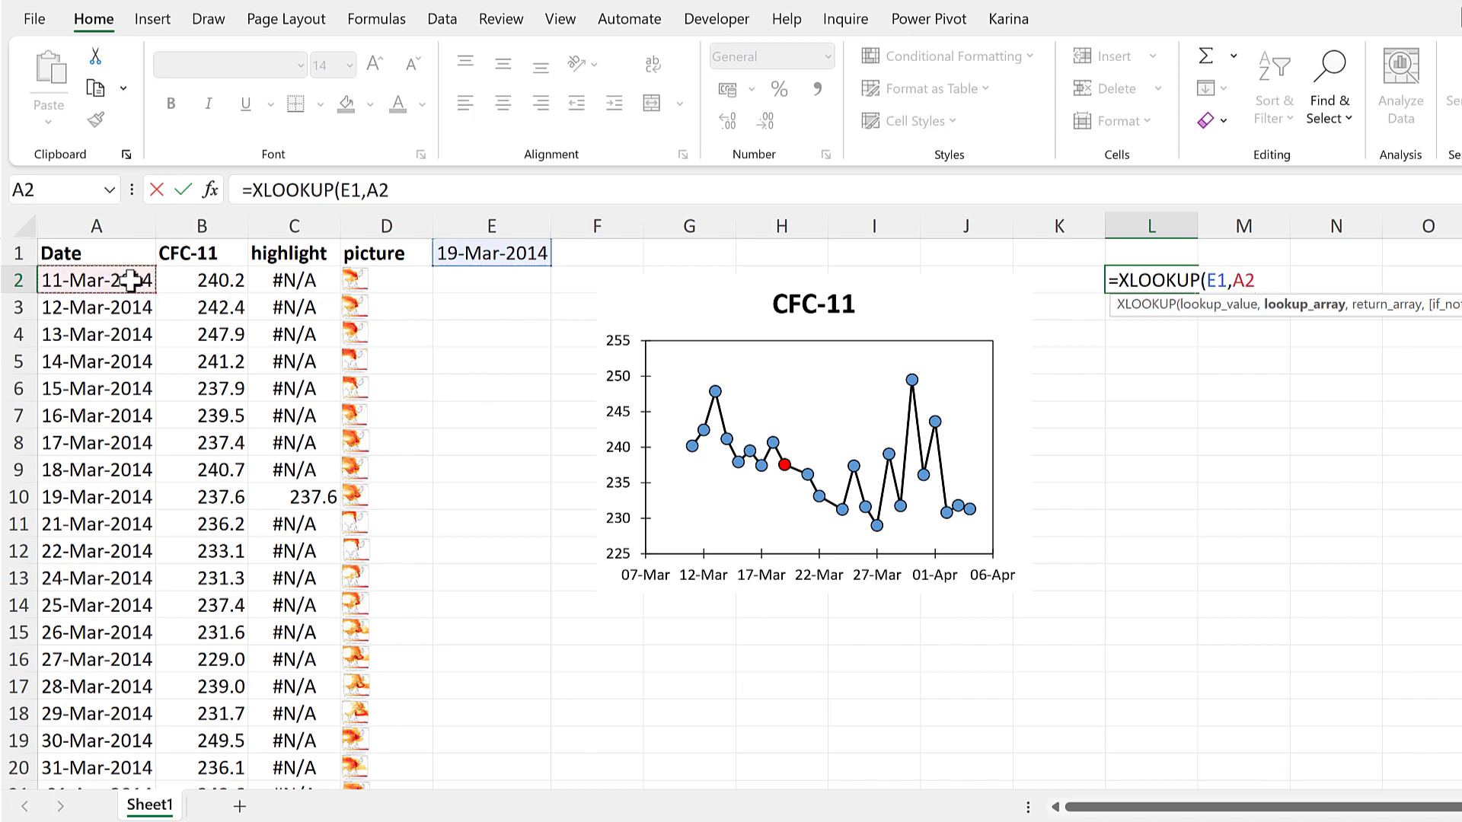
pyautogui.hotkey('ctrl', 'shift', 'Down')
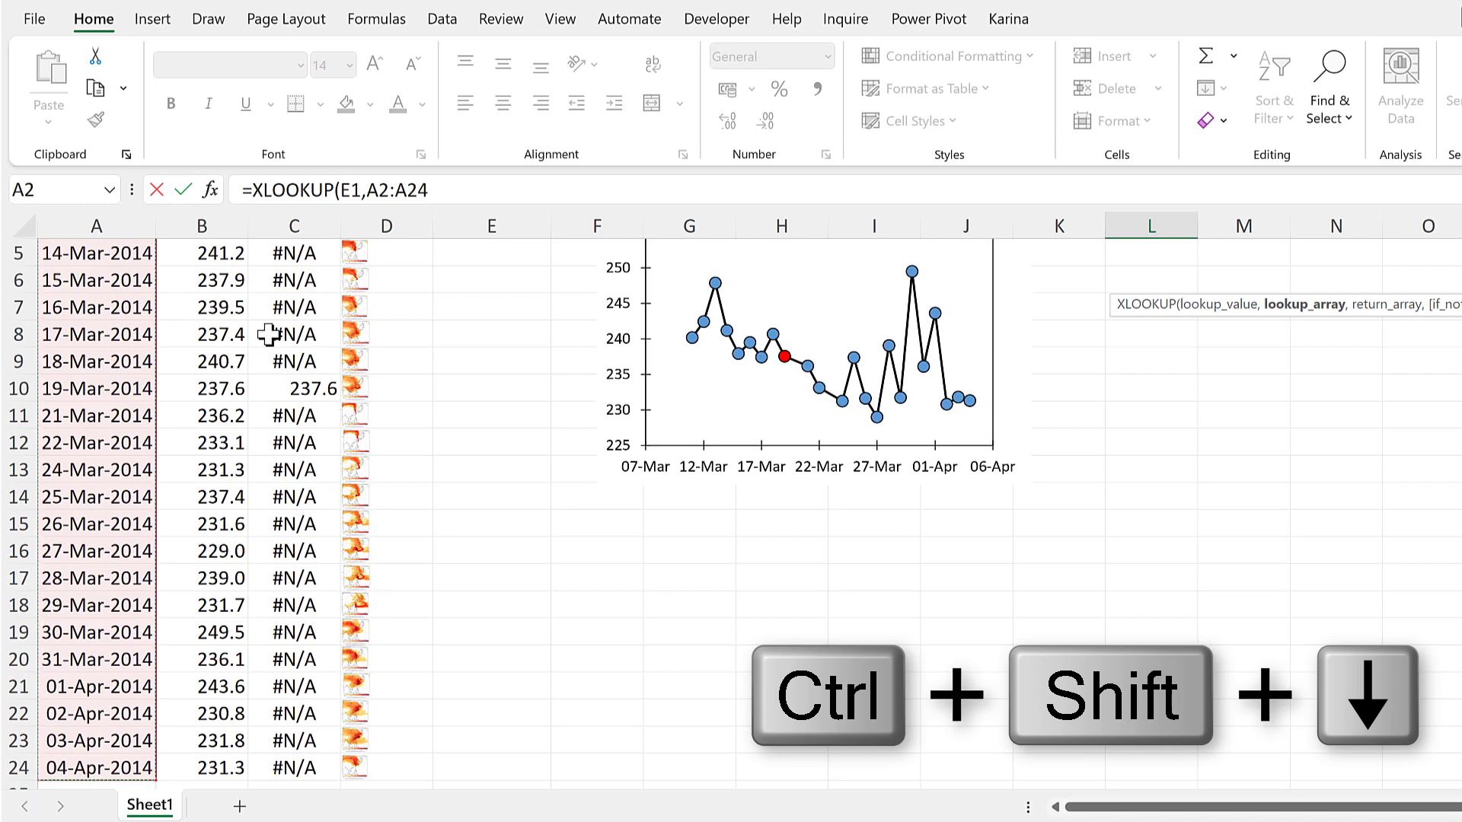
pyautogui.write(',')
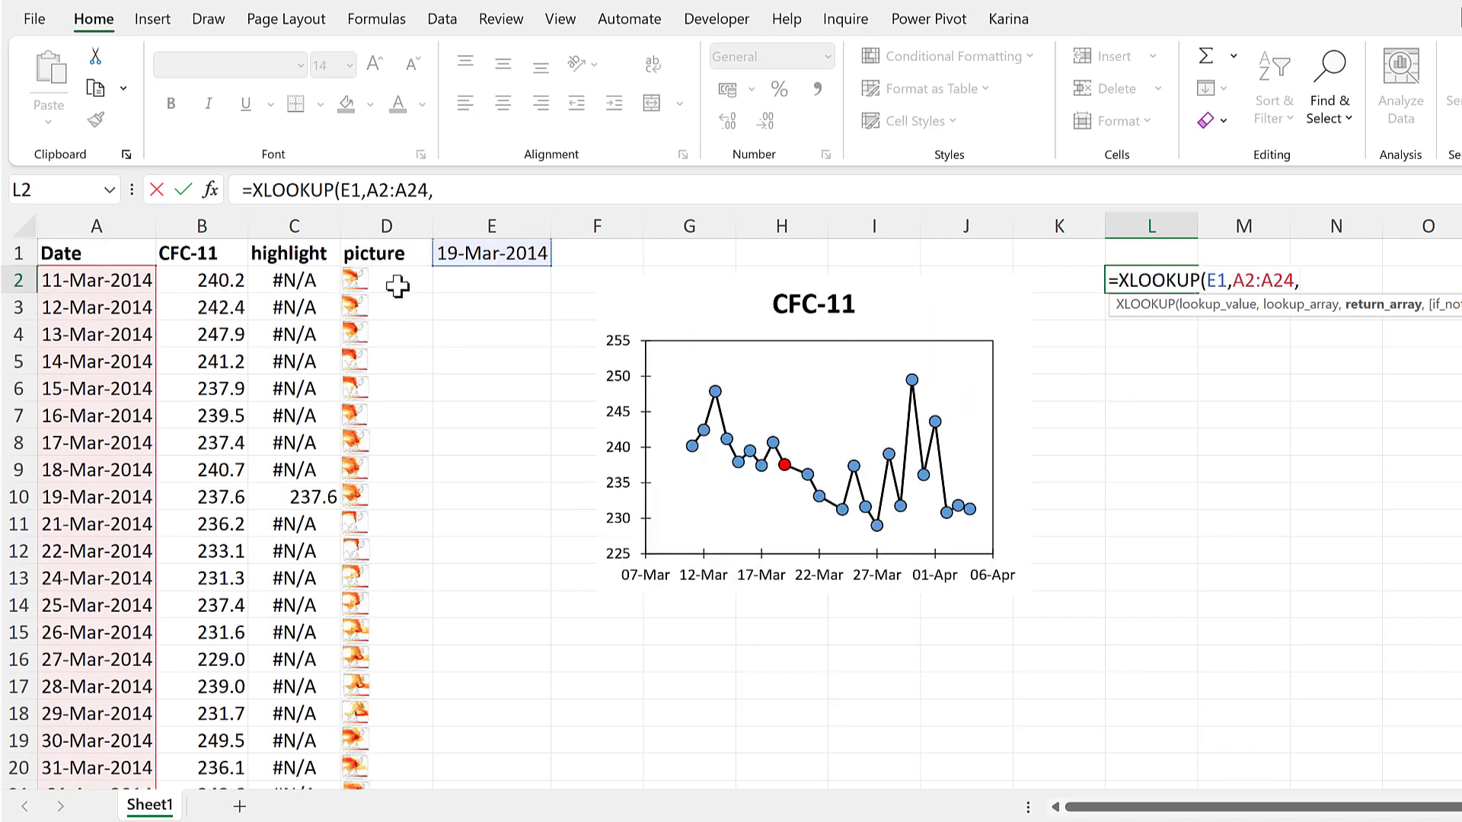
pyautogui.click(398, 286)
pyautogui.hotkey('ctrl', 'shift', 'Down')
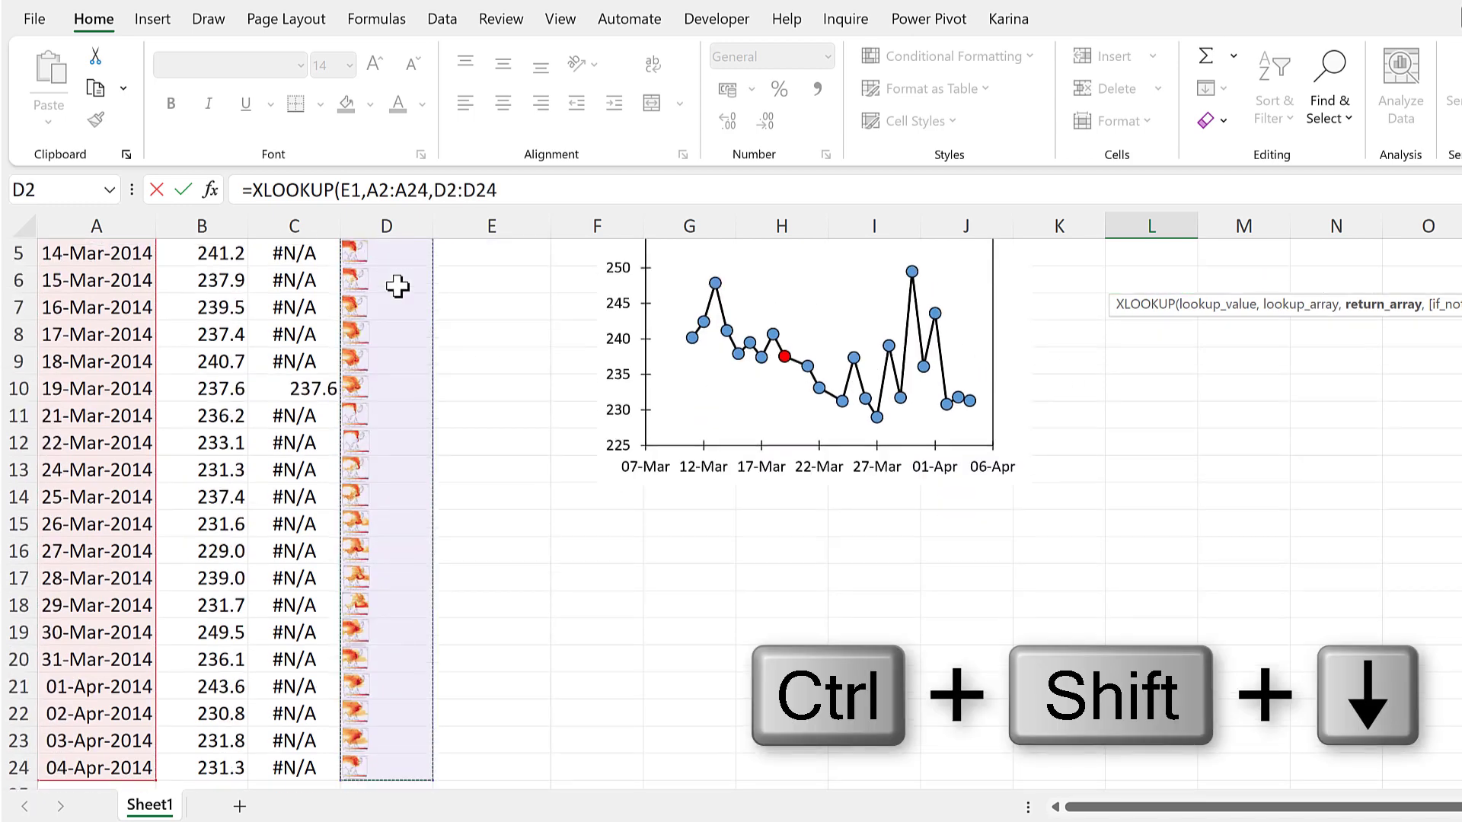
pyautogui.scroll(2, 620, 338)
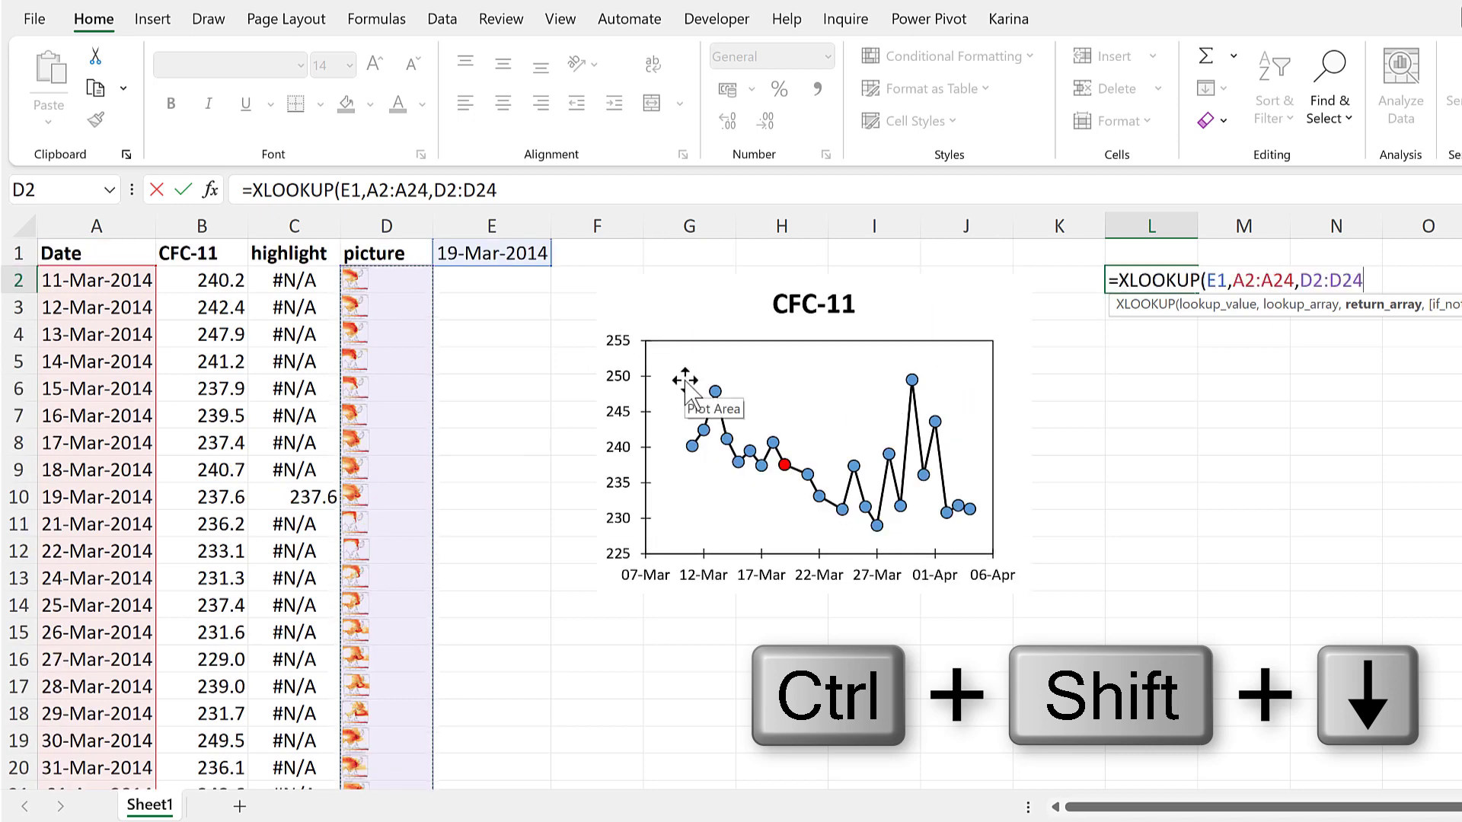
pyautogui.press('Return')
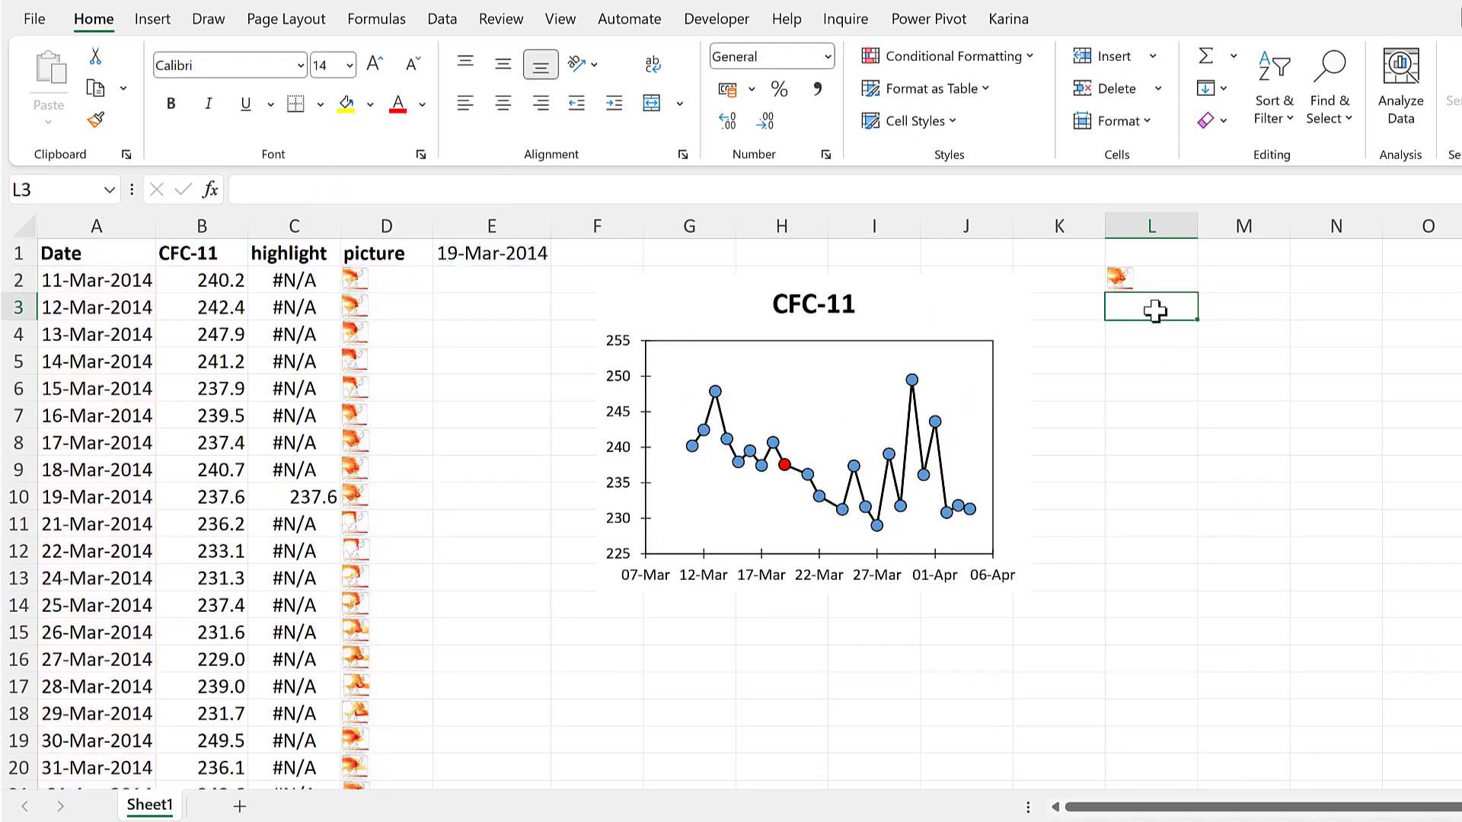
pyautogui.click(1118, 273)
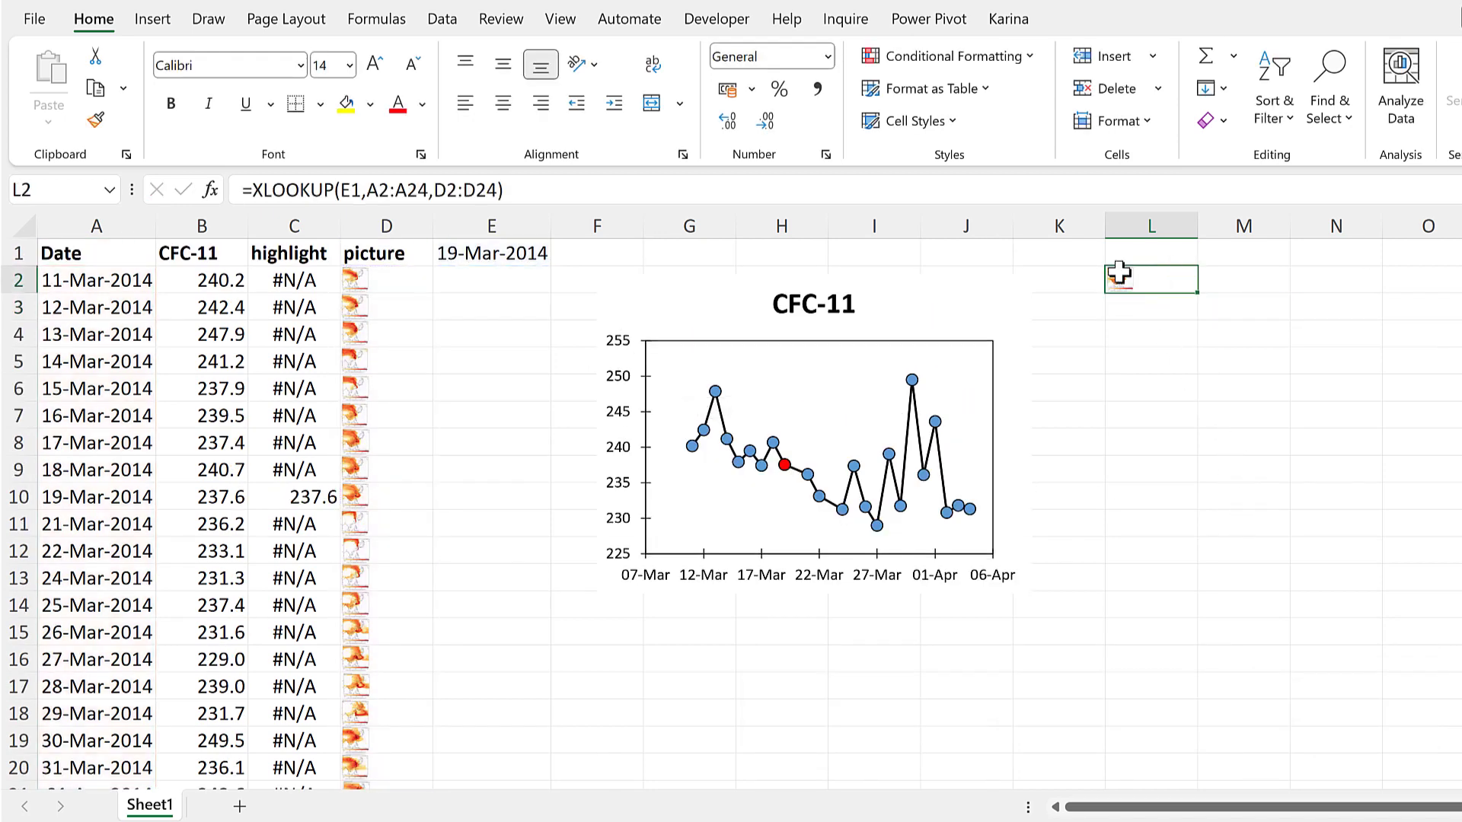
# - Set the CFC-11 chart to Don't move or size with cells, then close Format Chart Area
pyautogui.doubleClick(965, 288)
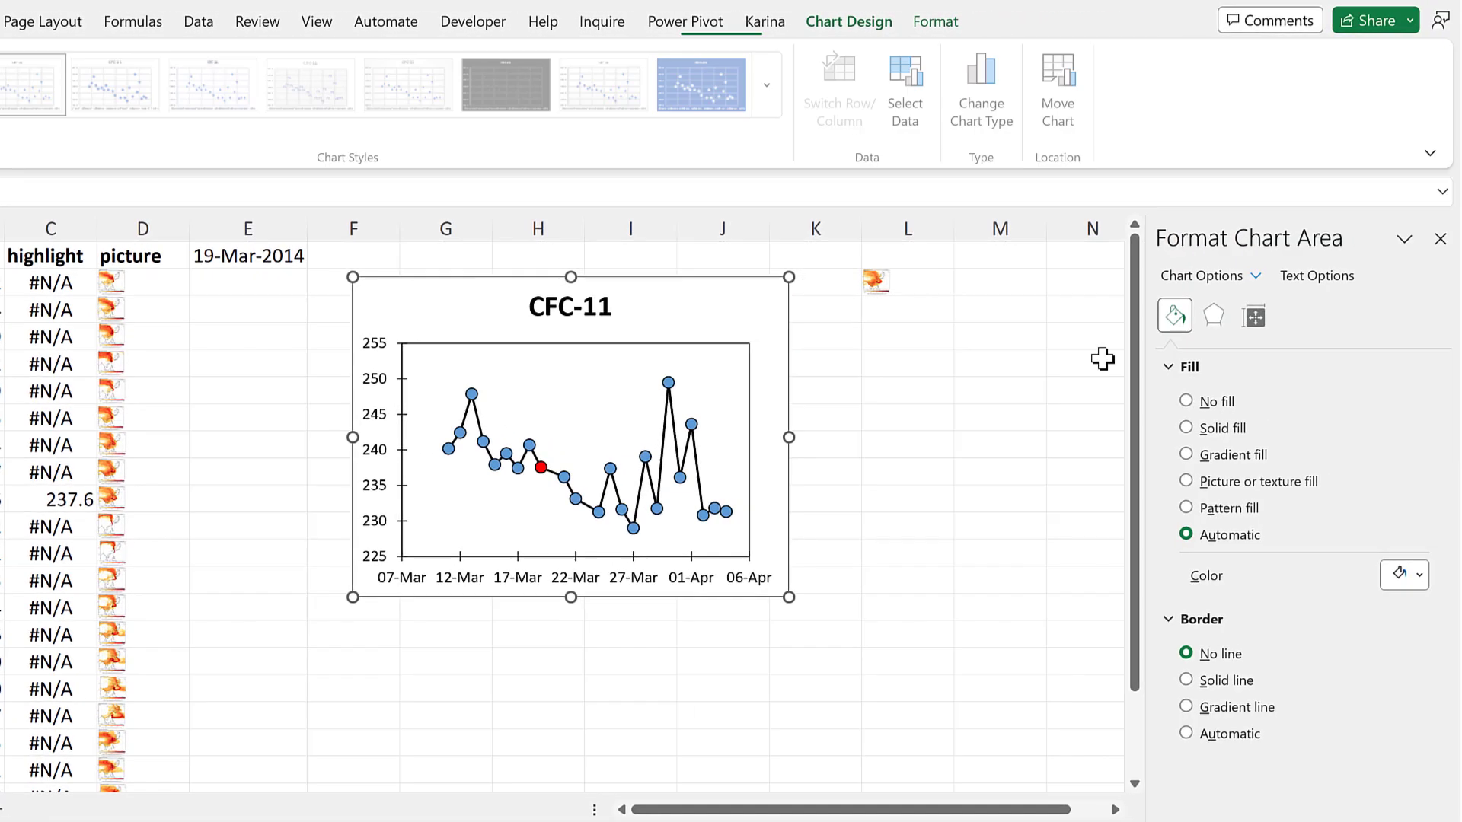
pyautogui.click(1254, 319)
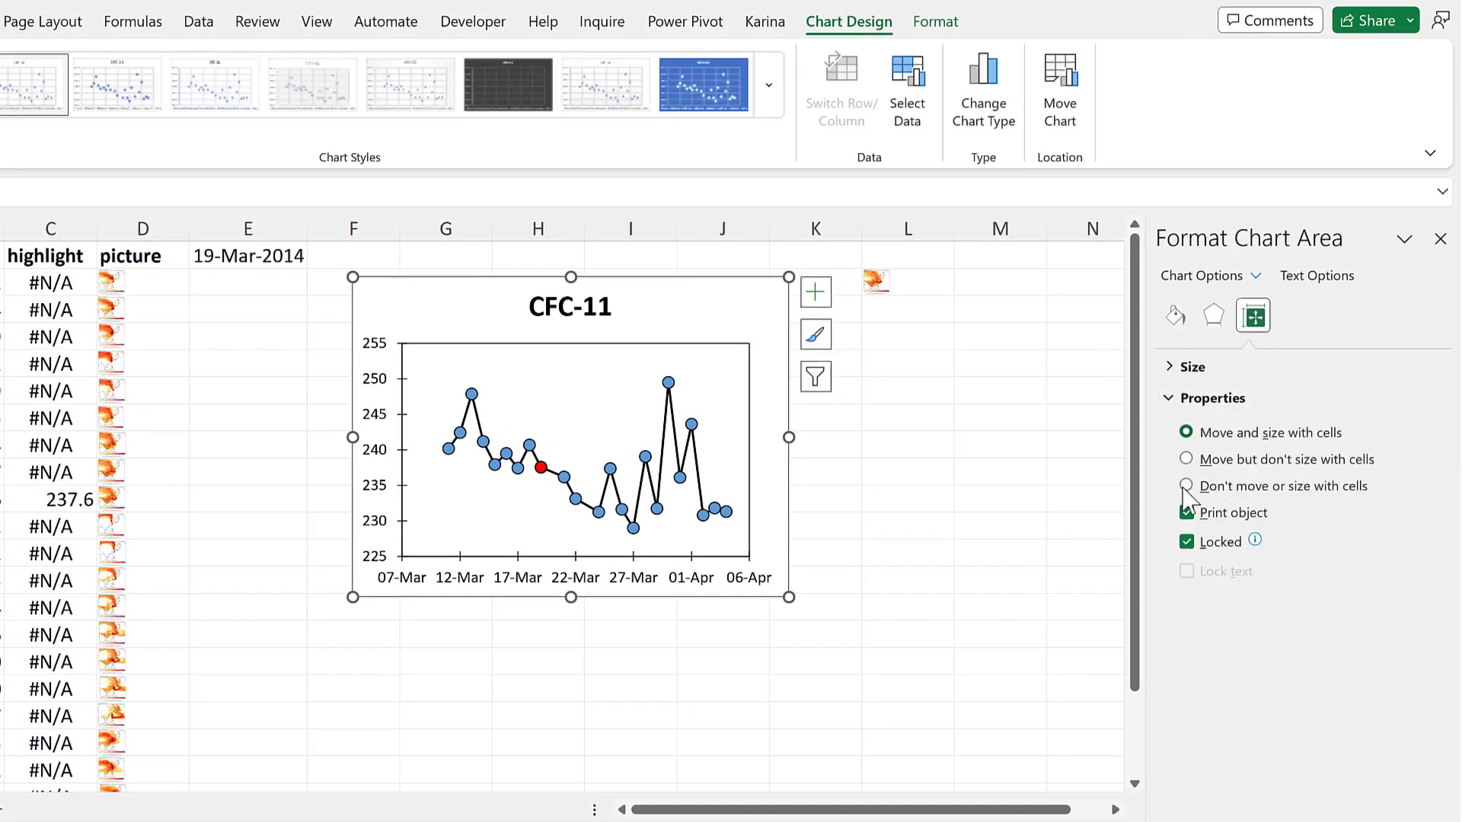
pyautogui.click(1444, 242)
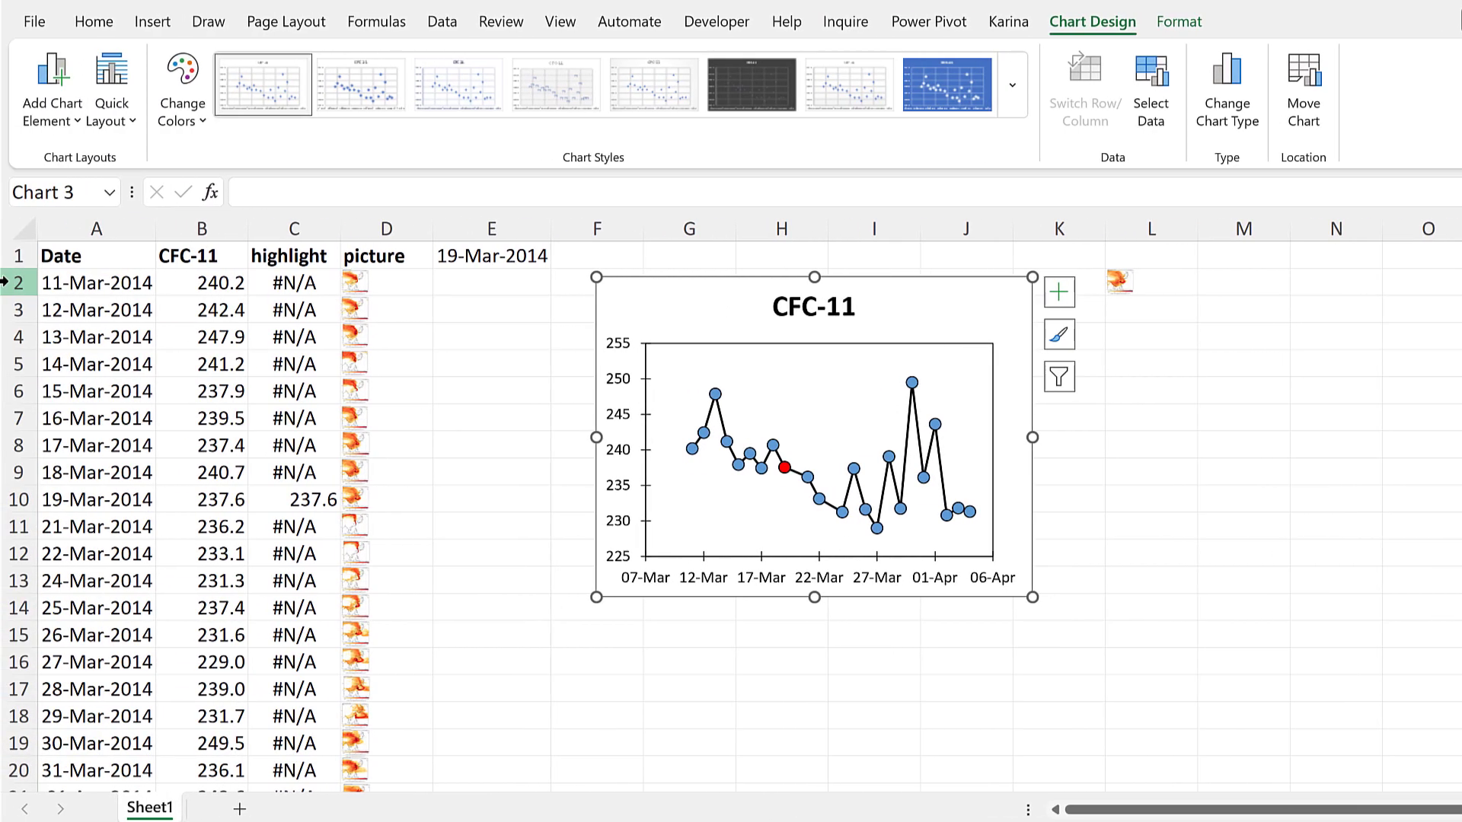
# - Enlarge row 2 to height 214.80 and column L to width 24.75 so the map shows large
pyautogui.click(23, 285)
pyautogui.moveTo(22, 294); pyautogui.dragTo(15, 595)
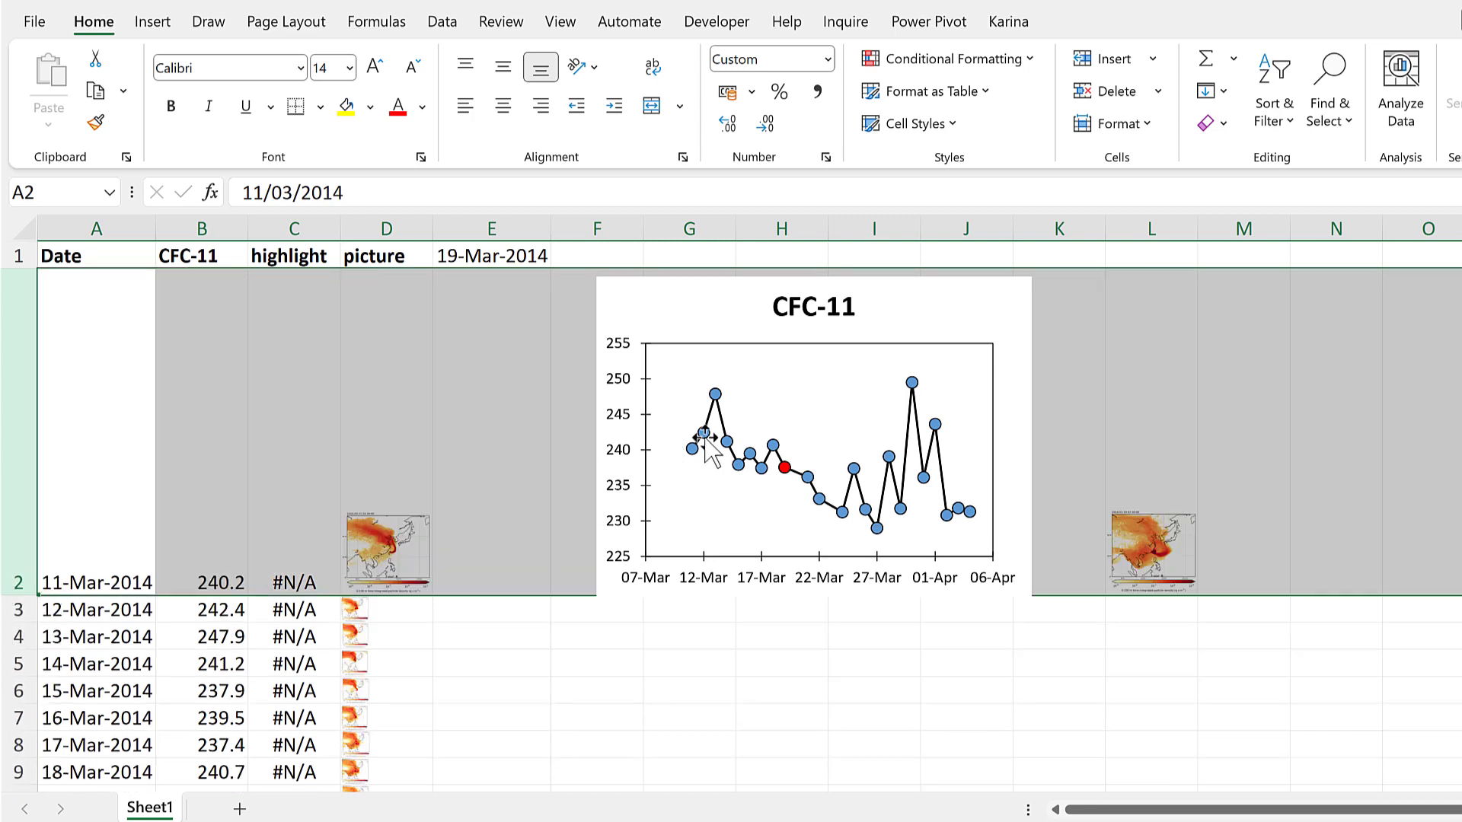
pyautogui.click(1174, 362)
pyautogui.moveTo(1194, 229); pyautogui.dragTo(1449, 251)
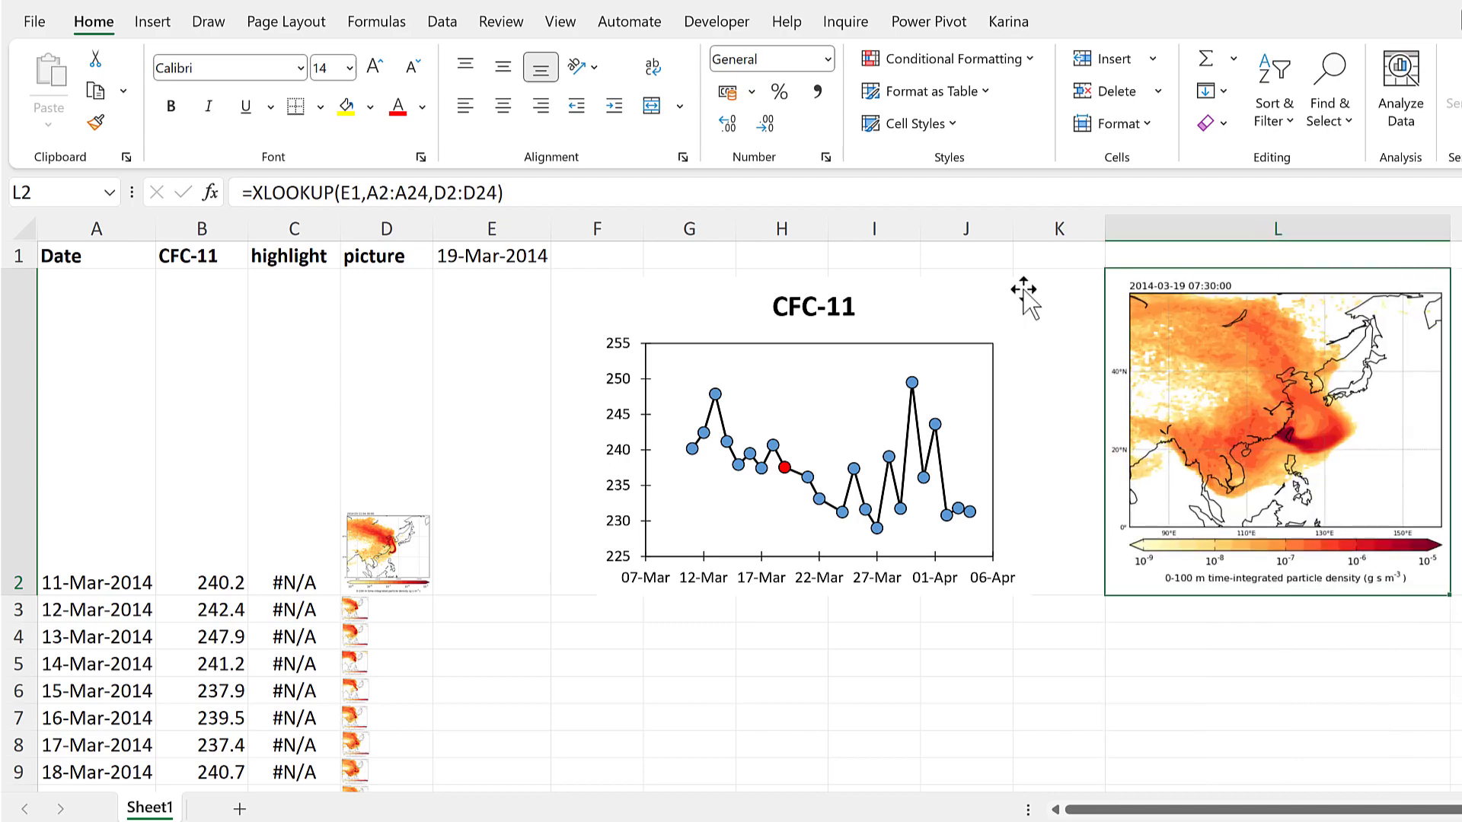
pyautogui.click(613, 260)
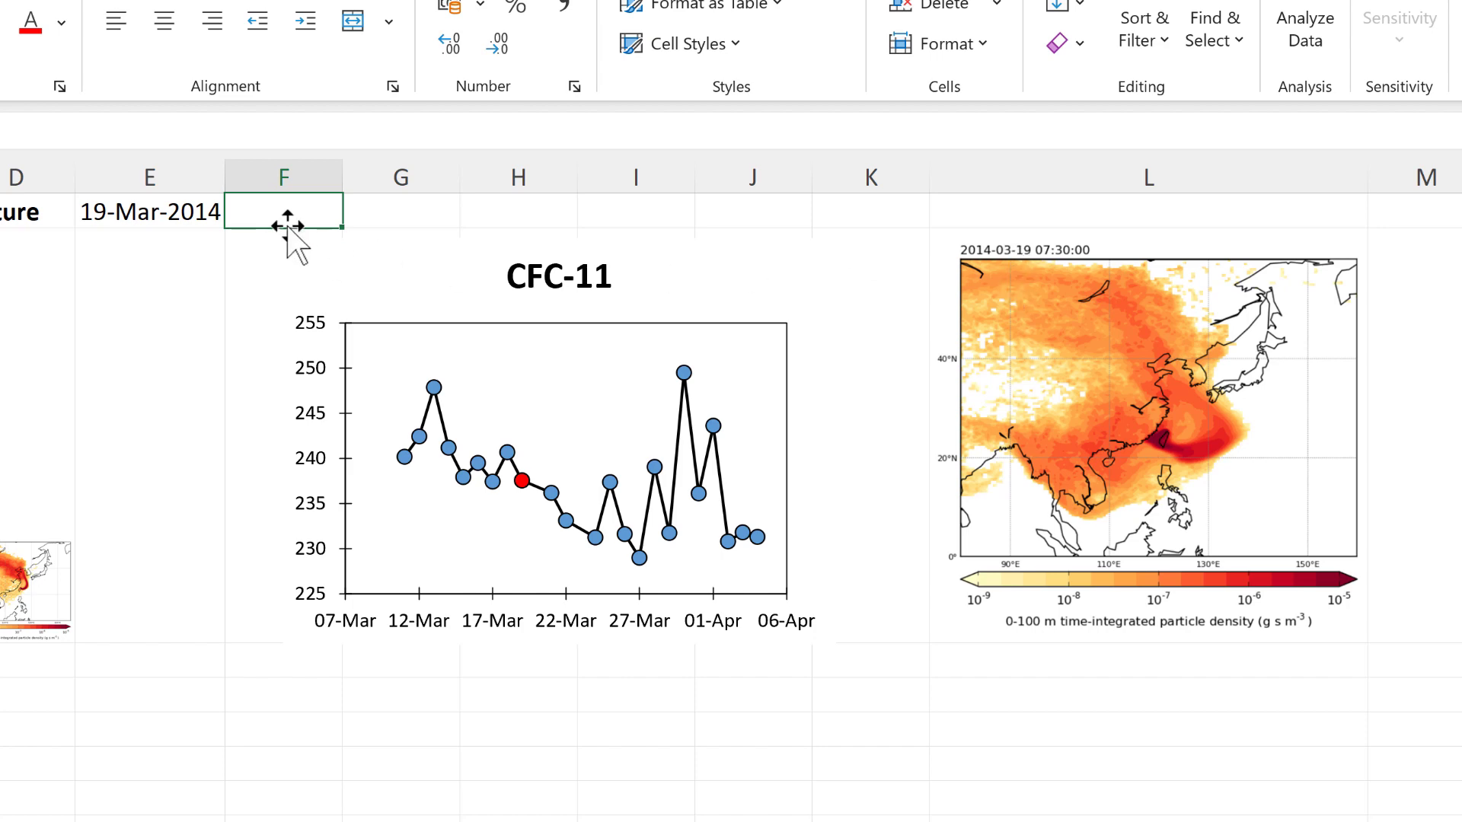
# - Pick 21-Mar-2014, then 13-Mar-2014, from the E1 date dropdown
pyautogui.press('Left')
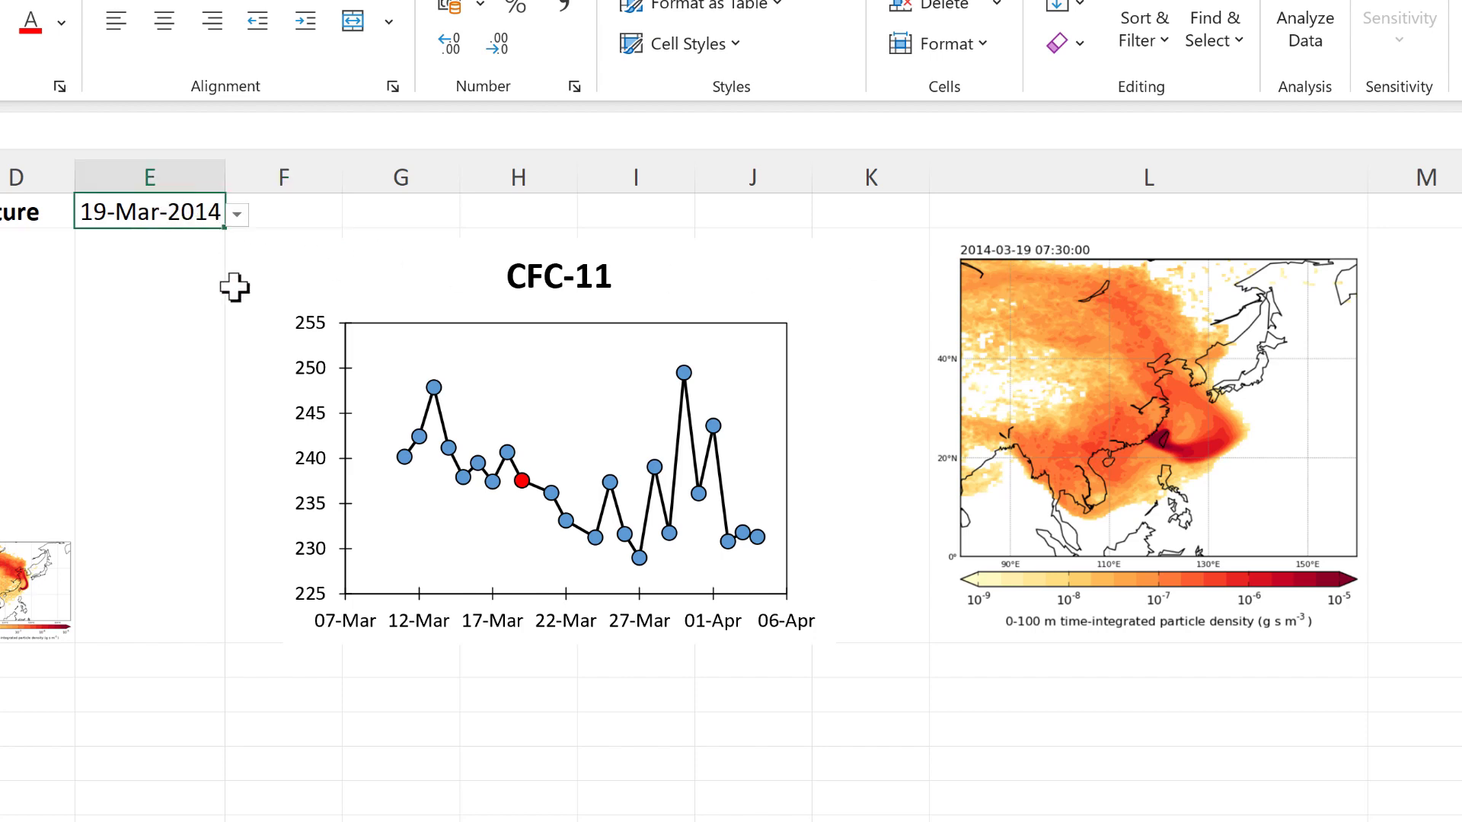
pyautogui.click(236, 214)
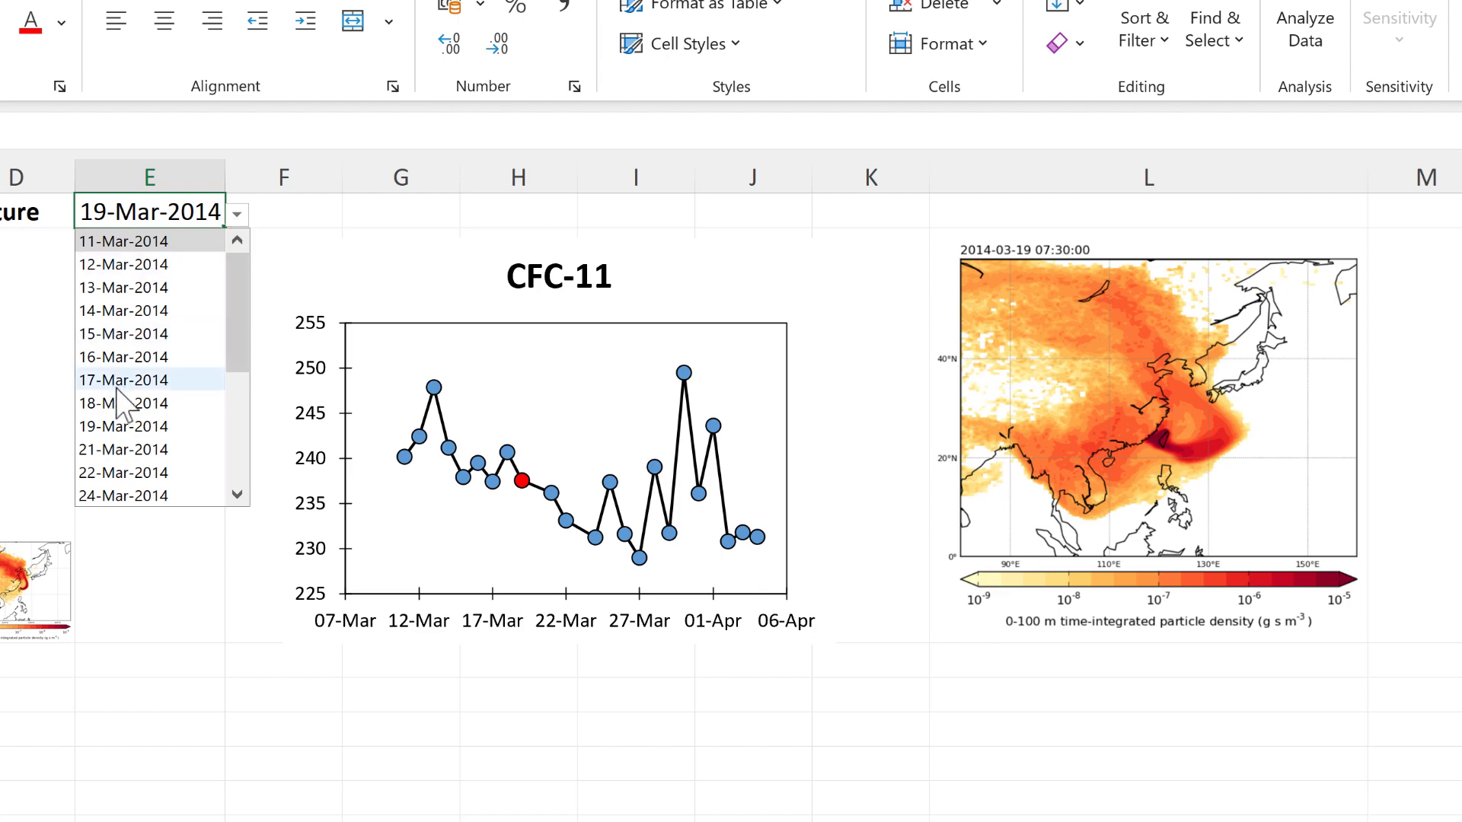
pyautogui.click(126, 449)
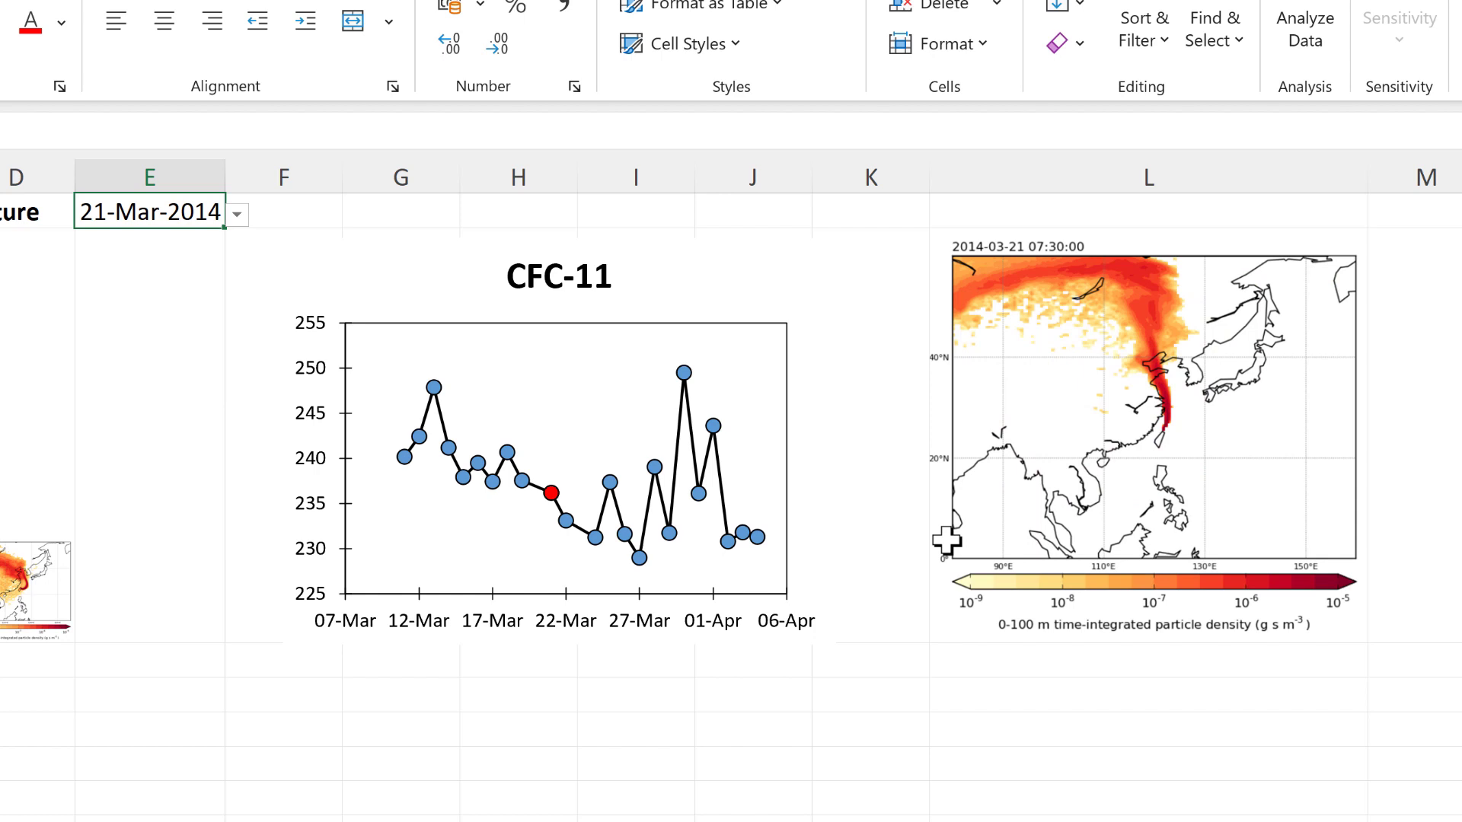
pyautogui.click(237, 215)
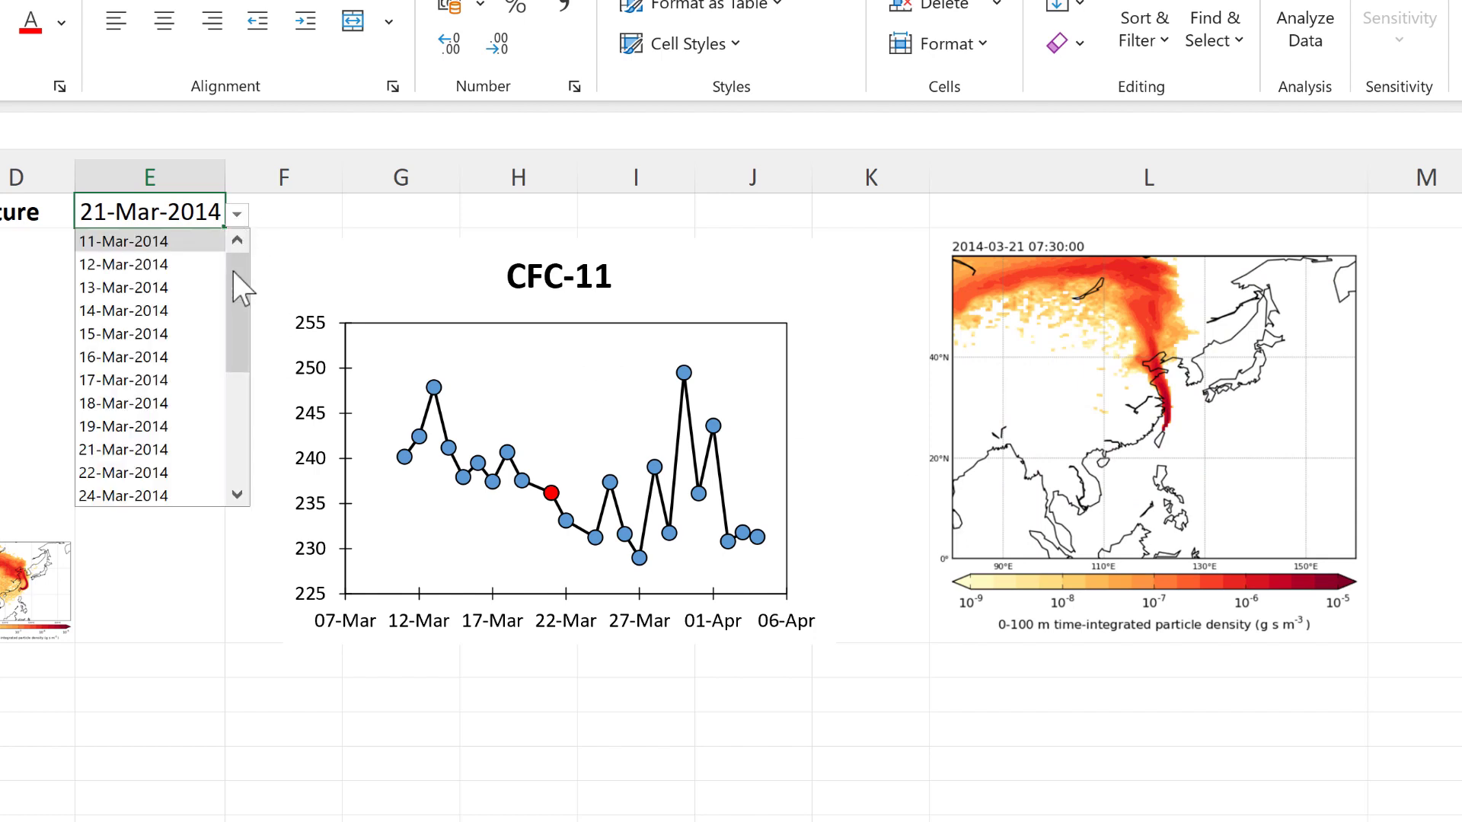
pyautogui.click(137, 288)
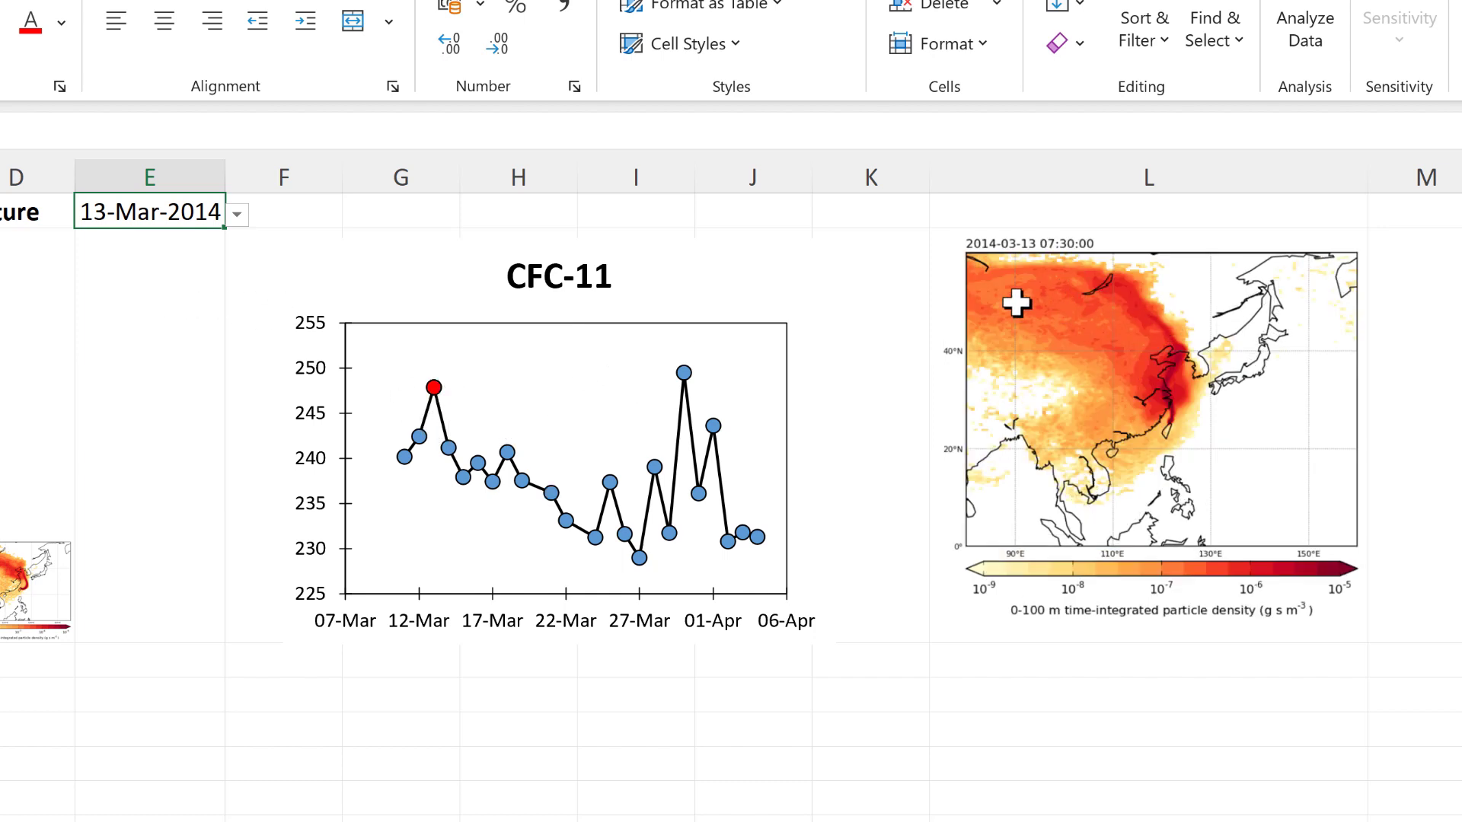
# - Scroll the date list to pick 30-Mar-2014, then 27-Mar-2014
pyautogui.click(239, 217)
pyautogui.moveTo(231, 280); pyautogui.dragTo(245, 433)
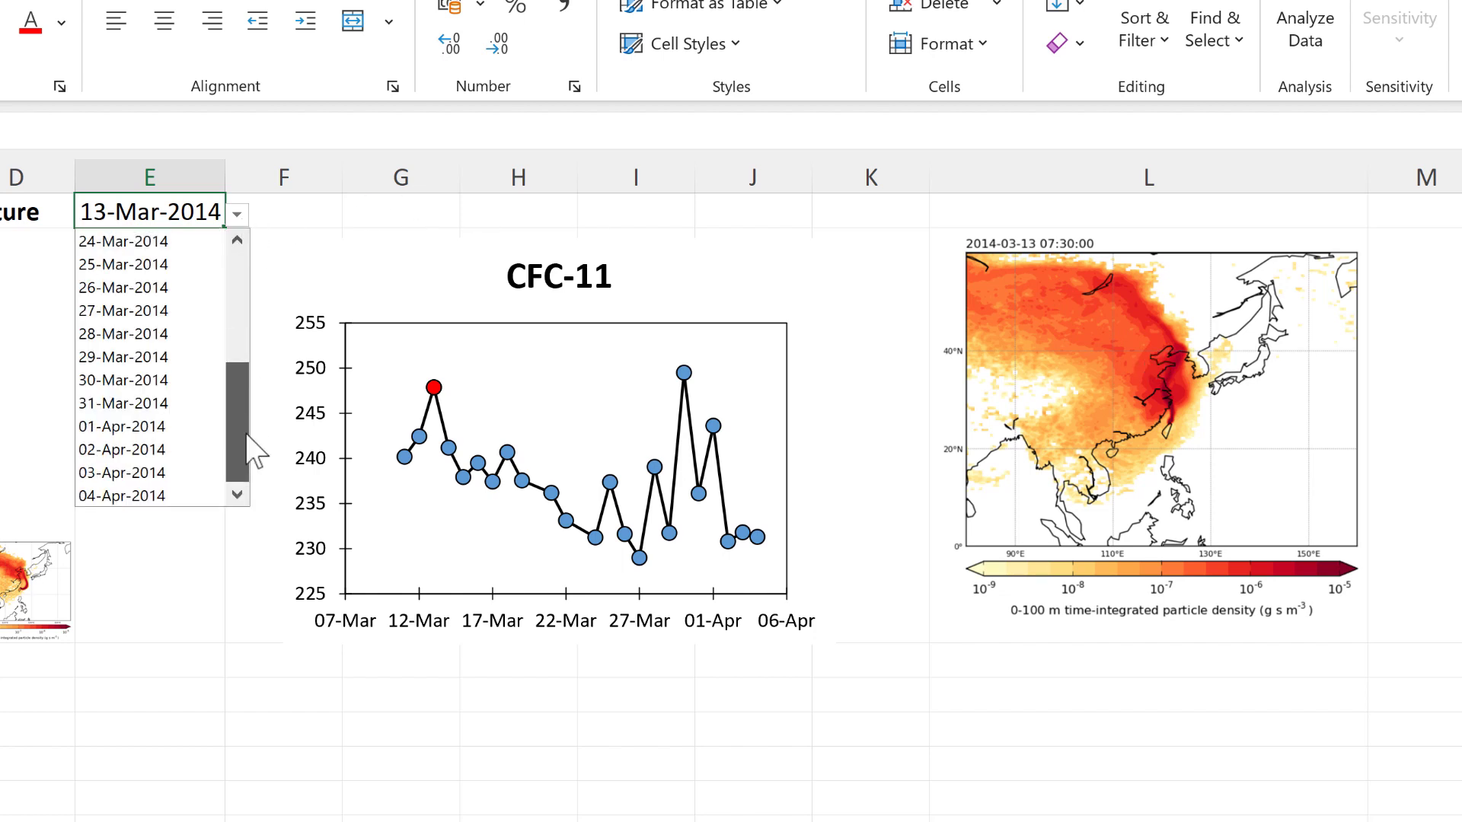
pyautogui.click(171, 381)
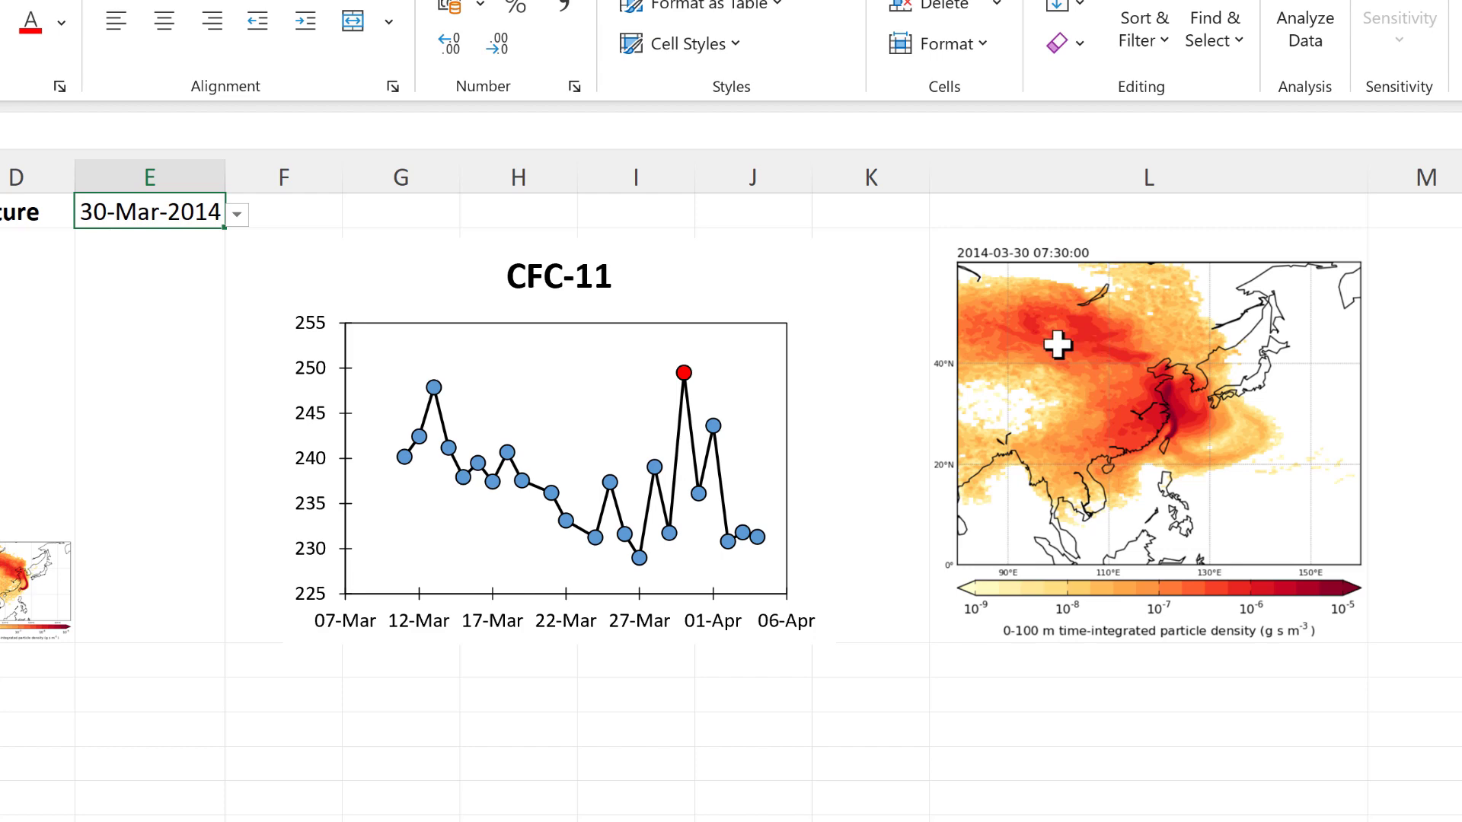
pyautogui.click(237, 215)
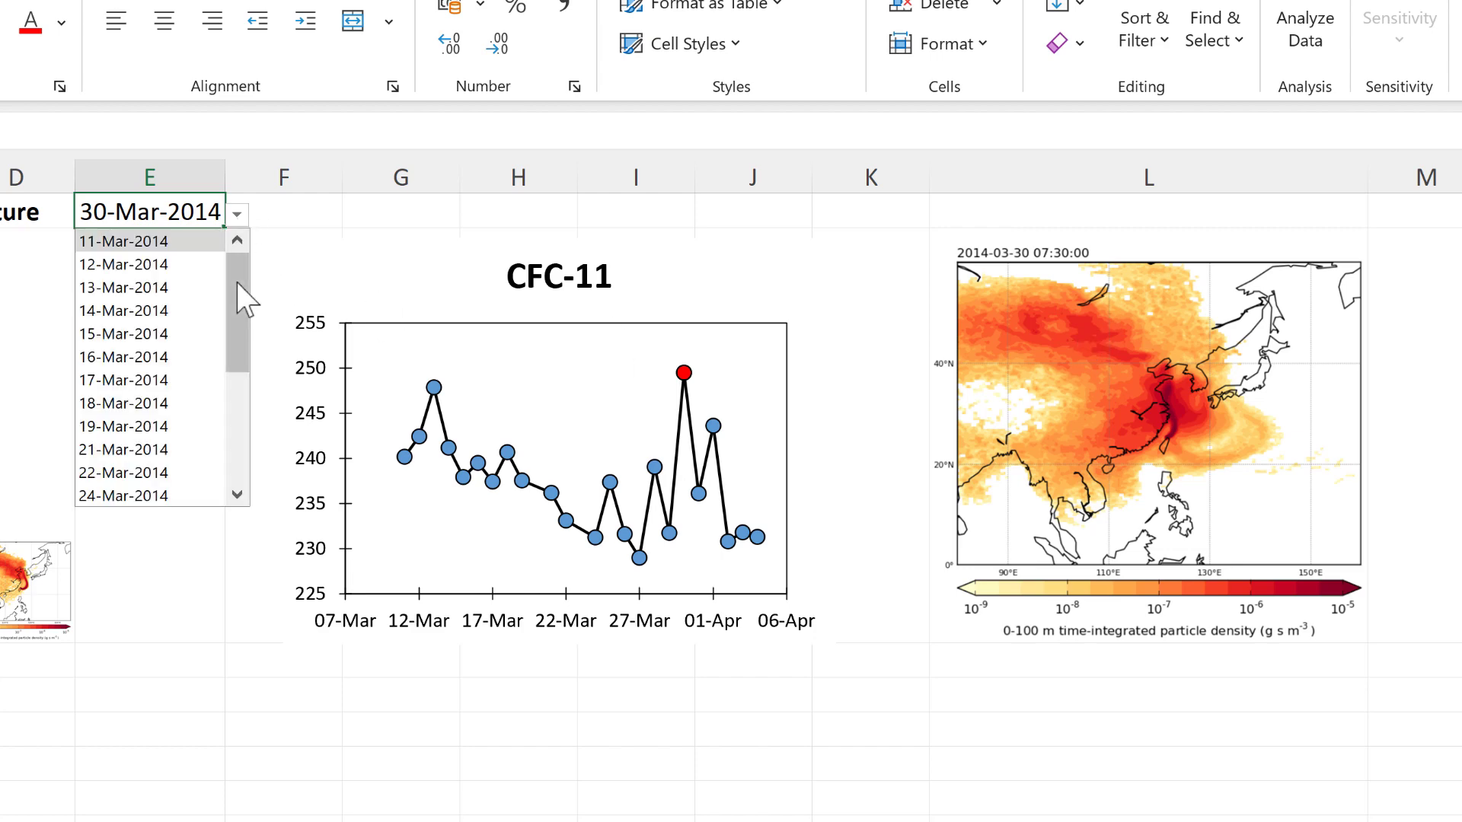
pyautogui.moveTo(235, 282); pyautogui.dragTo(247, 423)
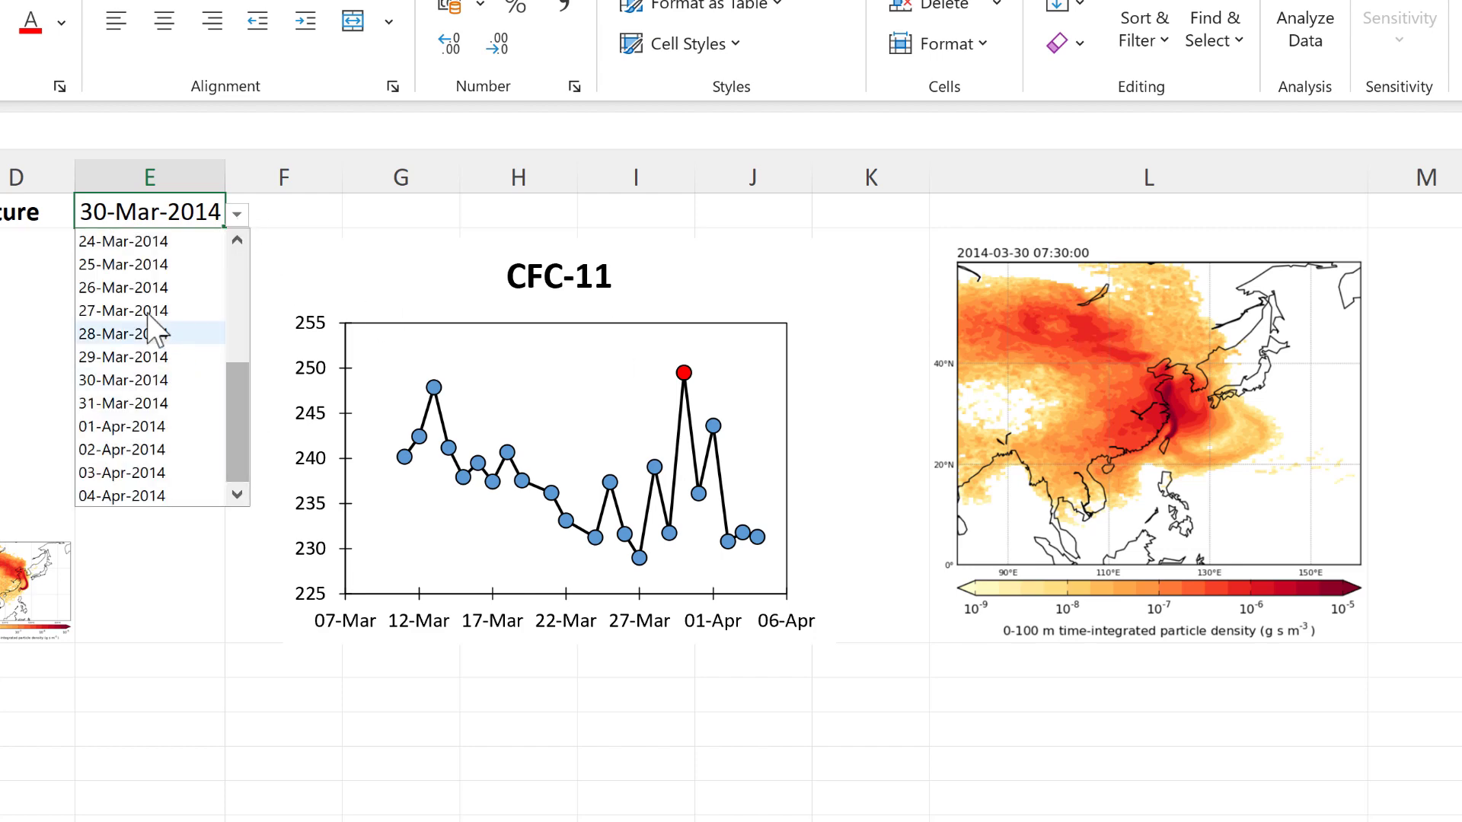
pyautogui.click(124, 310)
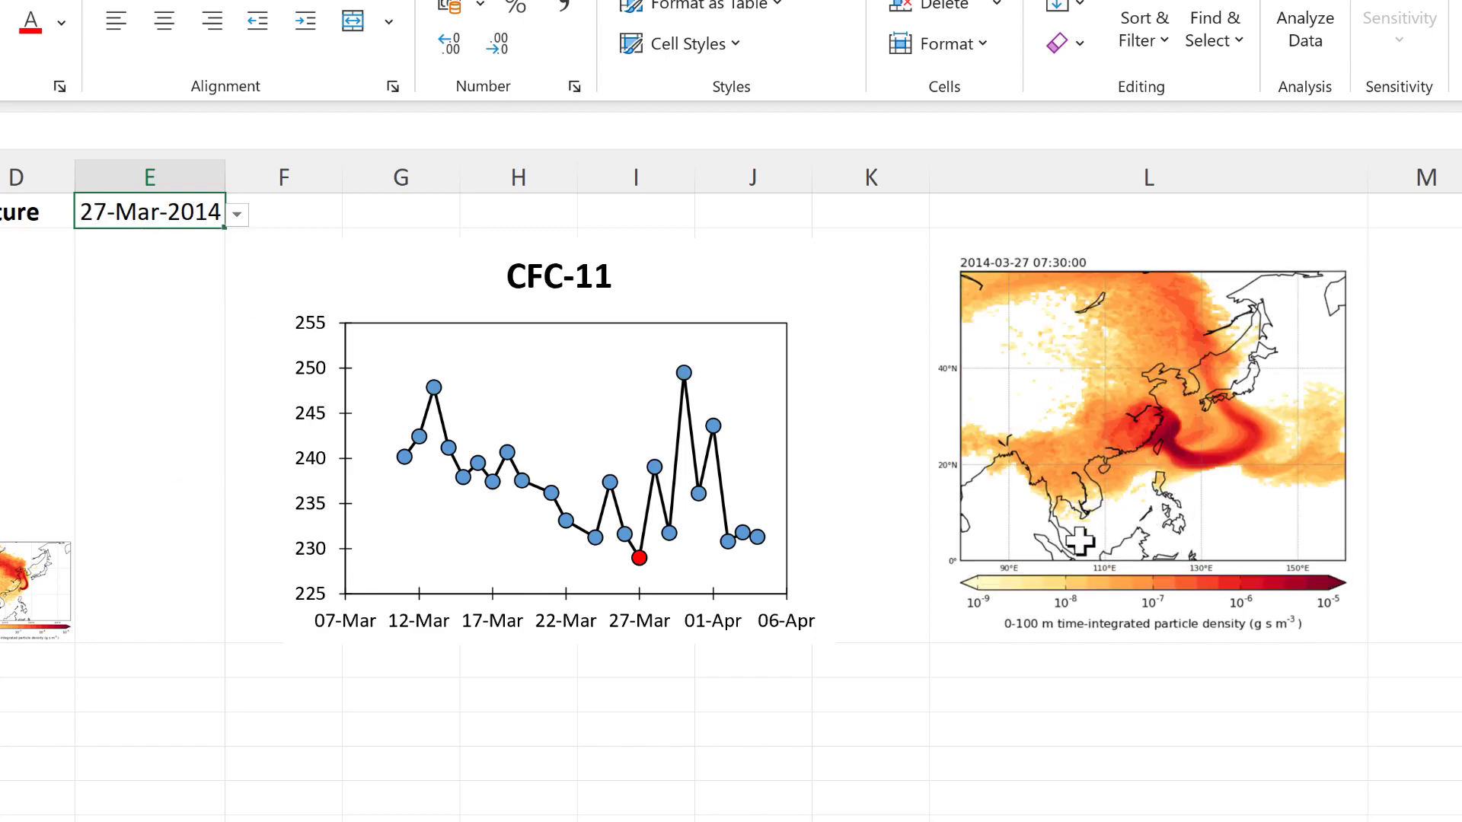
# - Step through the date list with the keyboard, trying 13-Mar and 17-Mar-2014
pyautogui.click(237, 215)
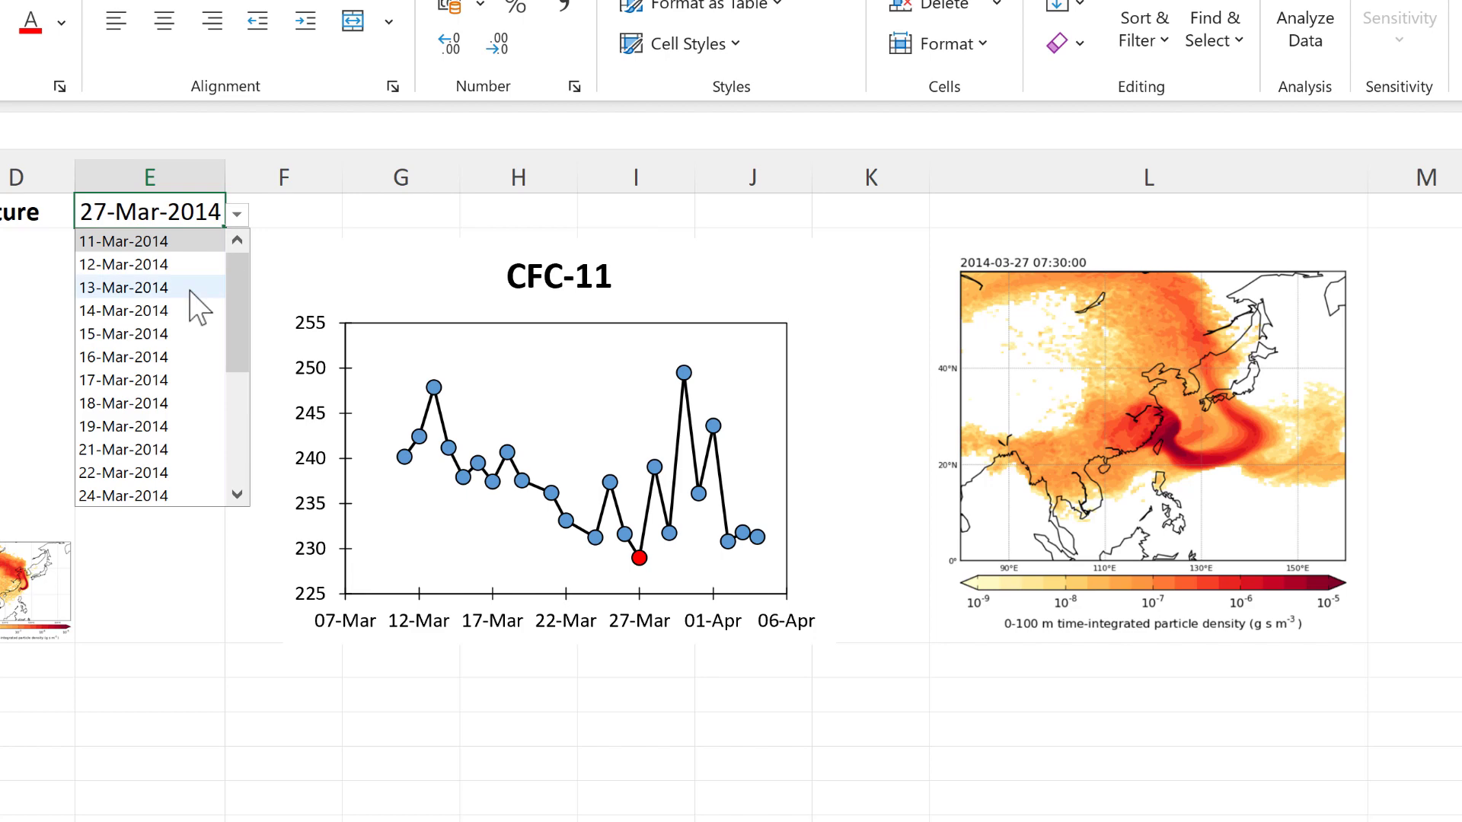
pyautogui.press('Return')
pyautogui.click(237, 215)
pyautogui.press('Down')
pyautogui.press('Down')
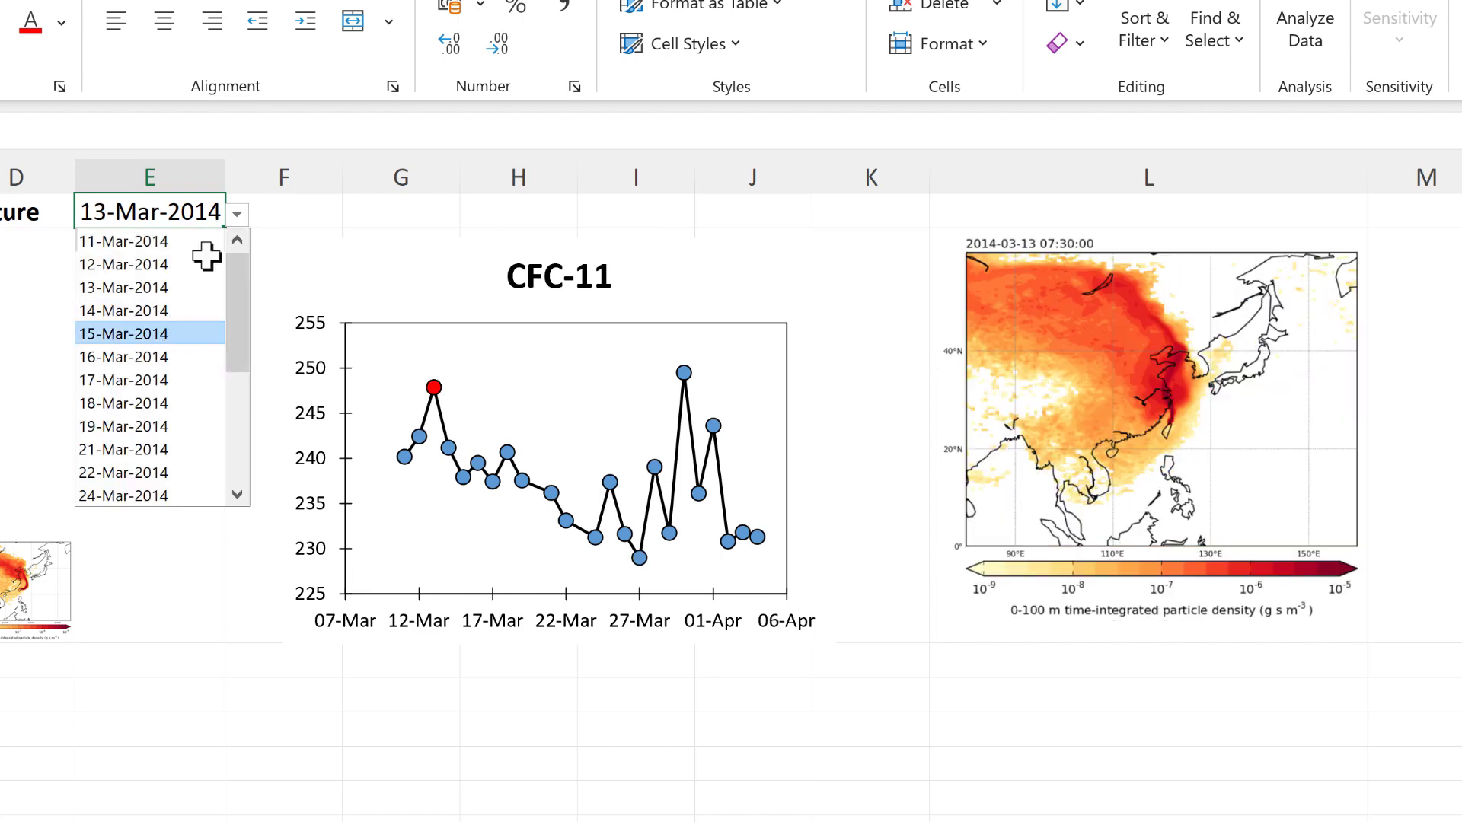
pyautogui.press('Return')
pyautogui.click(237, 214)
# - Switch E1 to 21-Mar-2014, then finish on 28-Mar-2014
pyautogui.click(183, 379)
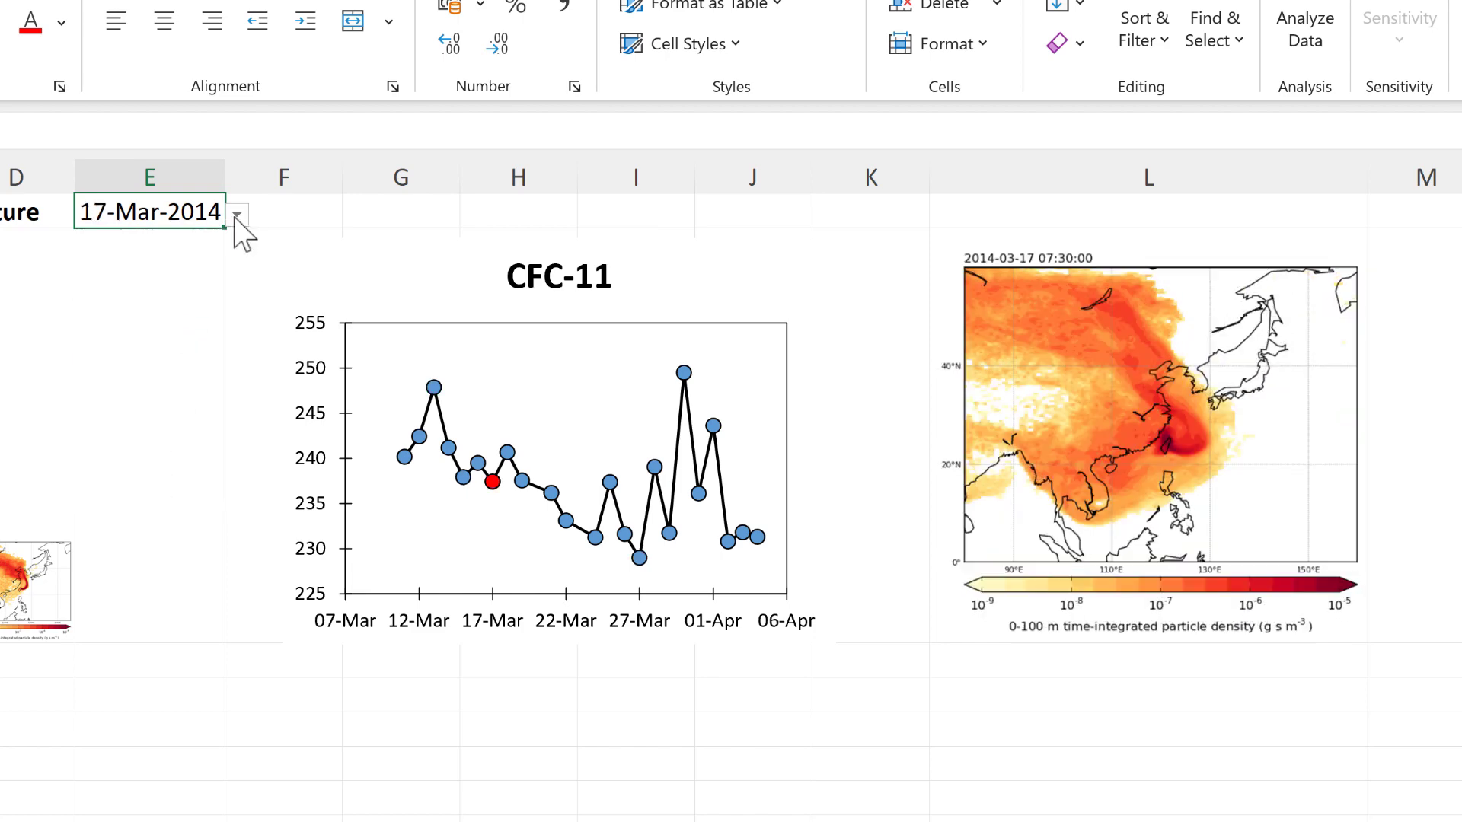
pyautogui.click(237, 214)
pyautogui.press('Down')
pyautogui.press('Down')
pyautogui.press('Down')
pyautogui.press('Down')
pyautogui.press('Return')
pyautogui.click(237, 215)
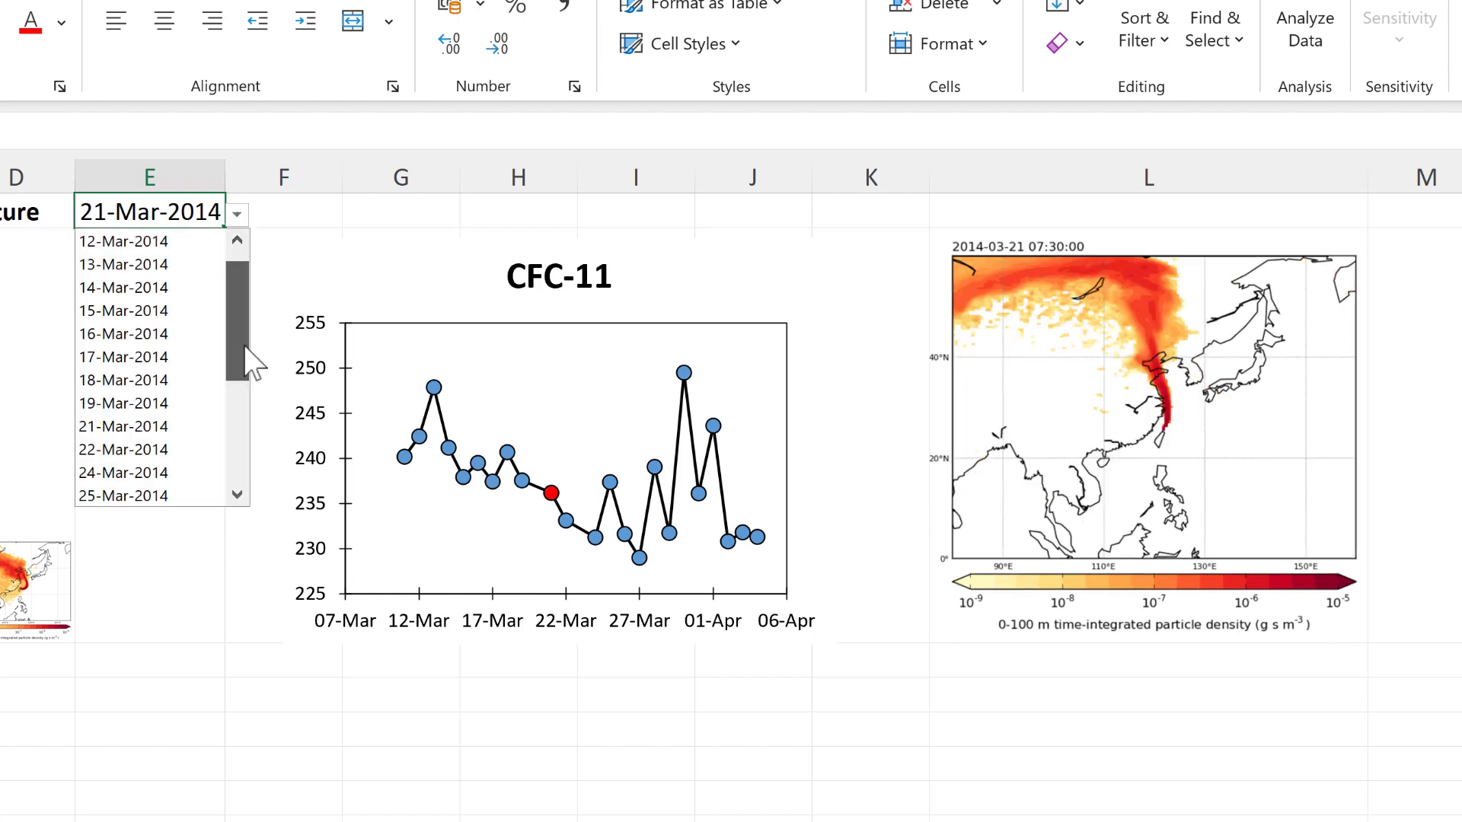
pyautogui.scroll(-3, 243, 346)
pyautogui.click(135, 335)
pyautogui.click(237, 215)
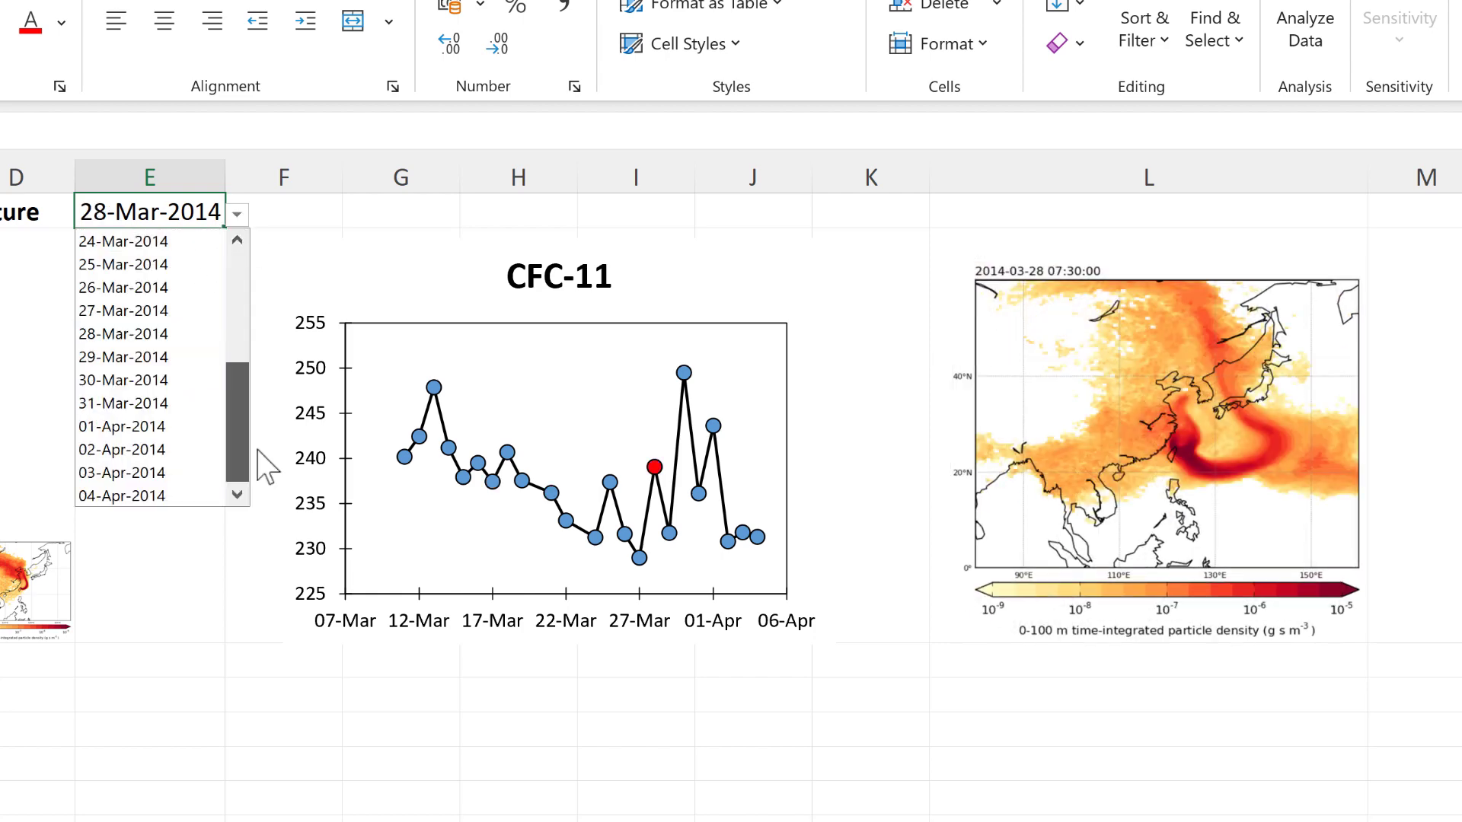